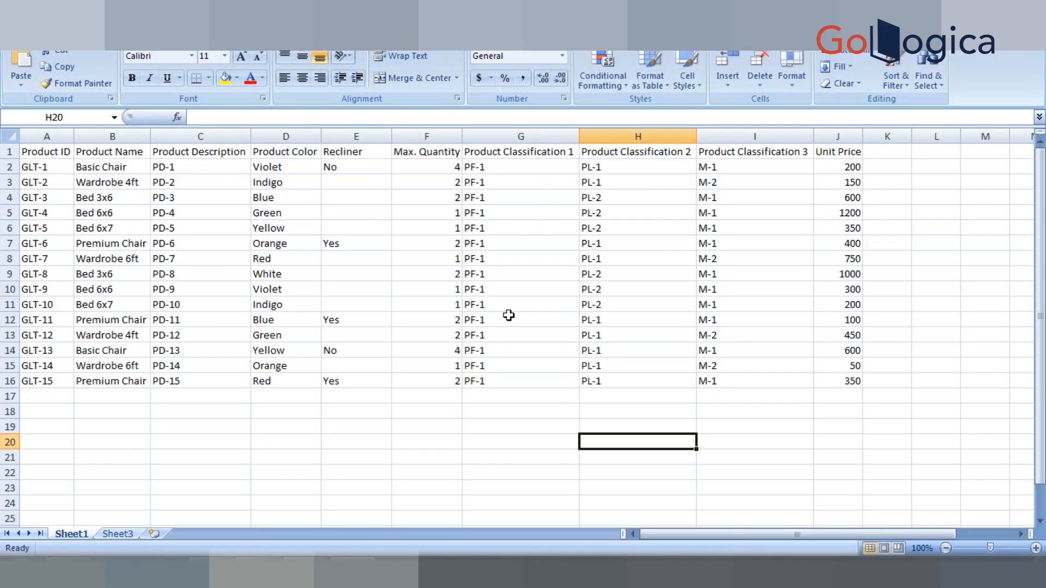
# Step: Bring up the Training Material folder window and close it, returning to the product sheet
pyautogui.click(509, 401)
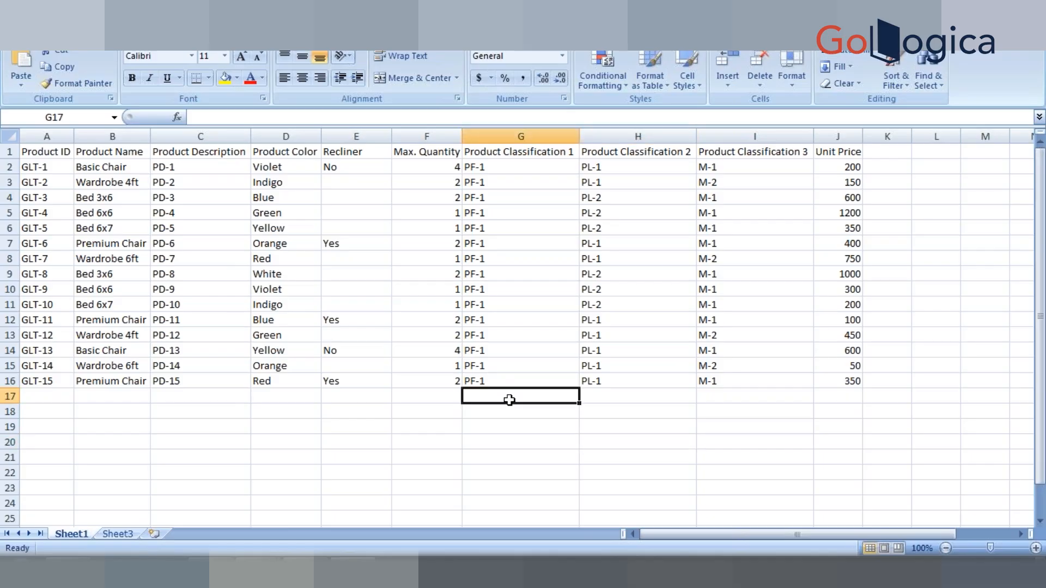
pyautogui.click(454, 399)
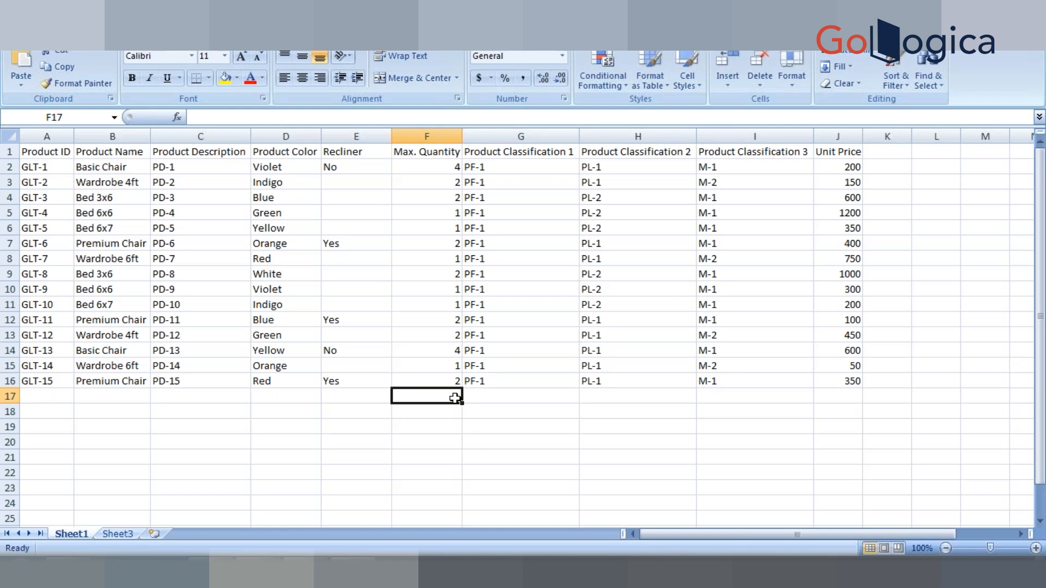
pyautogui.hotkey('alt', 'Tab')
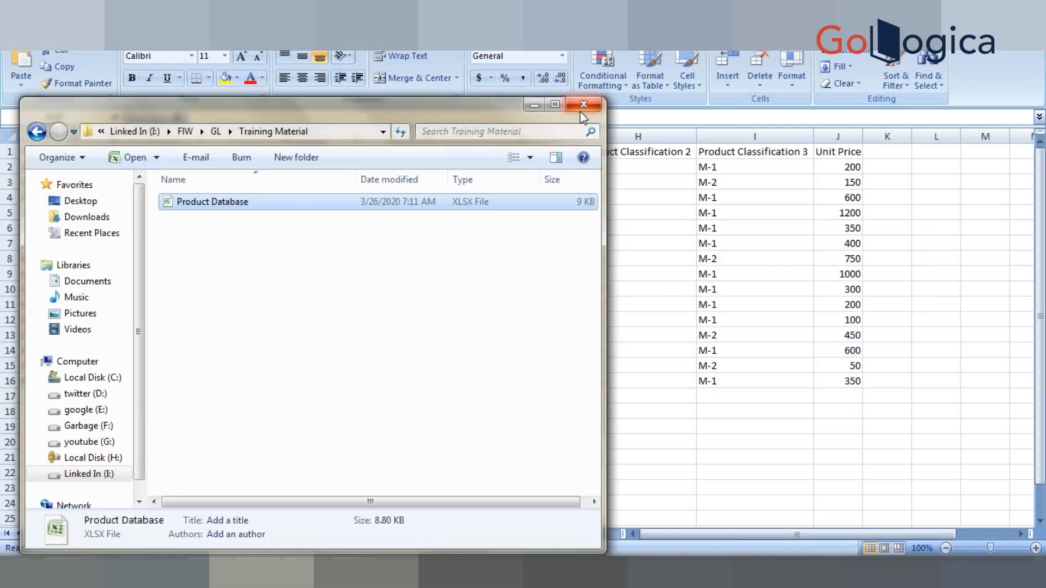
pyautogui.click(582, 106)
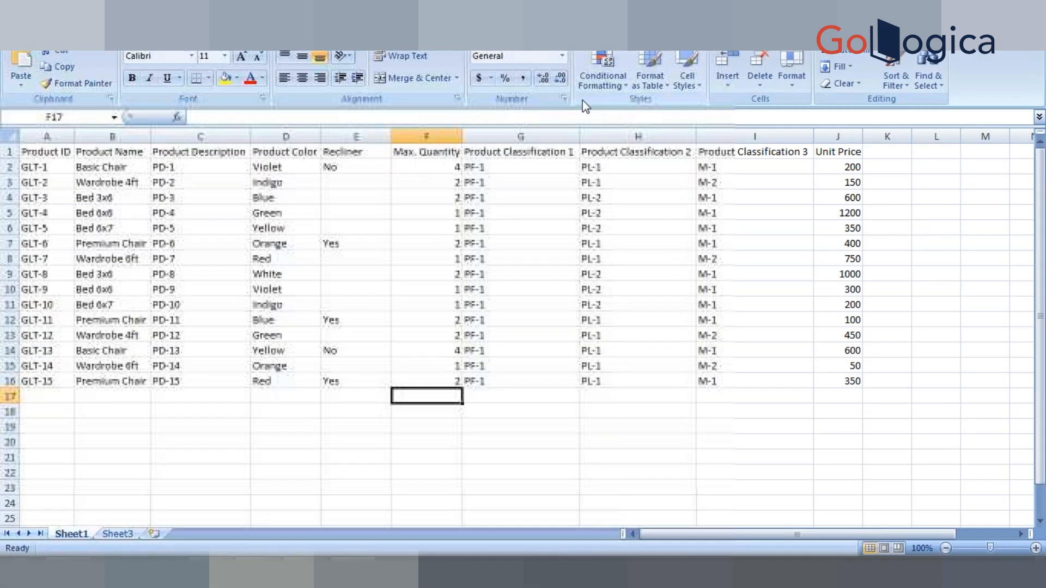
pyautogui.click(527, 406)
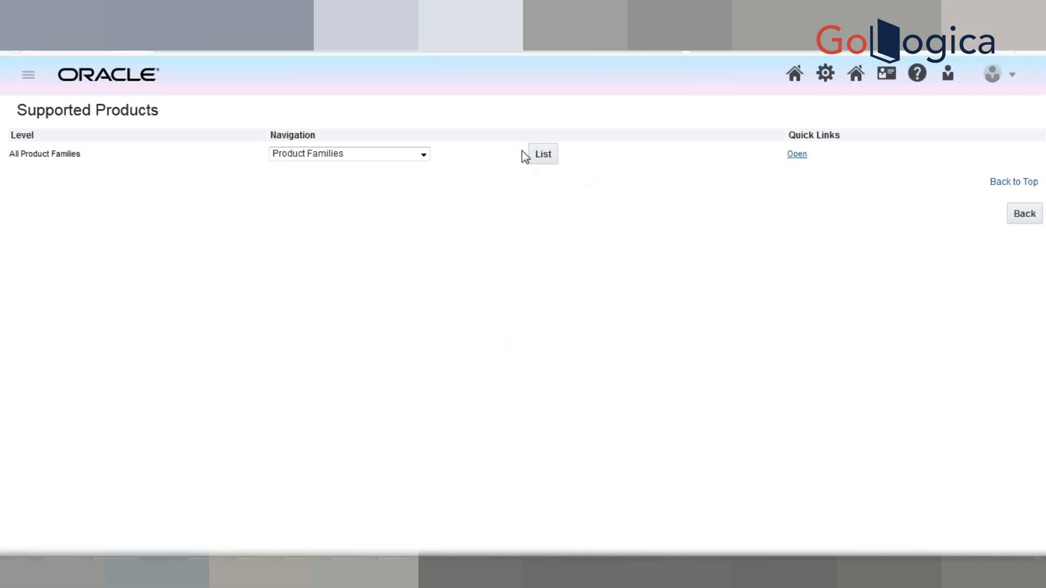
# Step: Search the supported product families for "test ele" and open the model list of Test Electronics' Test Laptops product line
pyautogui.click(552, 157)
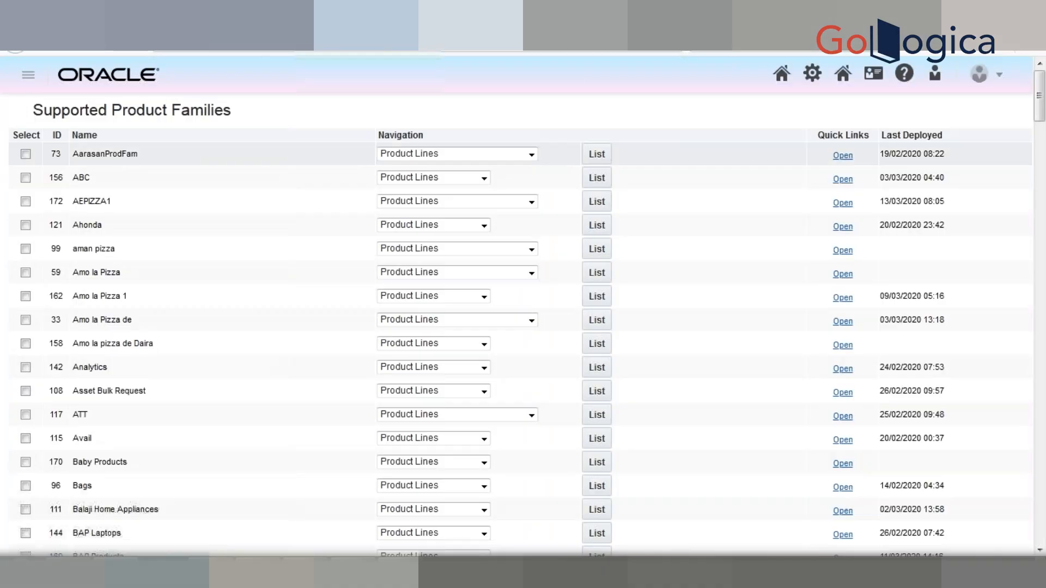
pyautogui.hotkey('ctrl', 'f')
pyautogui.write('test ele')
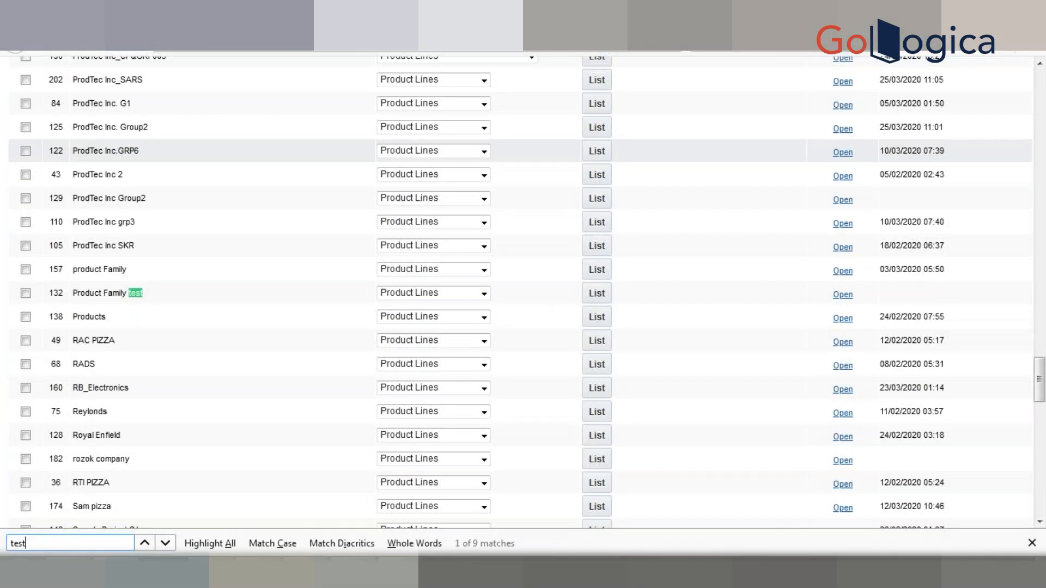
pyautogui.click(601, 295)
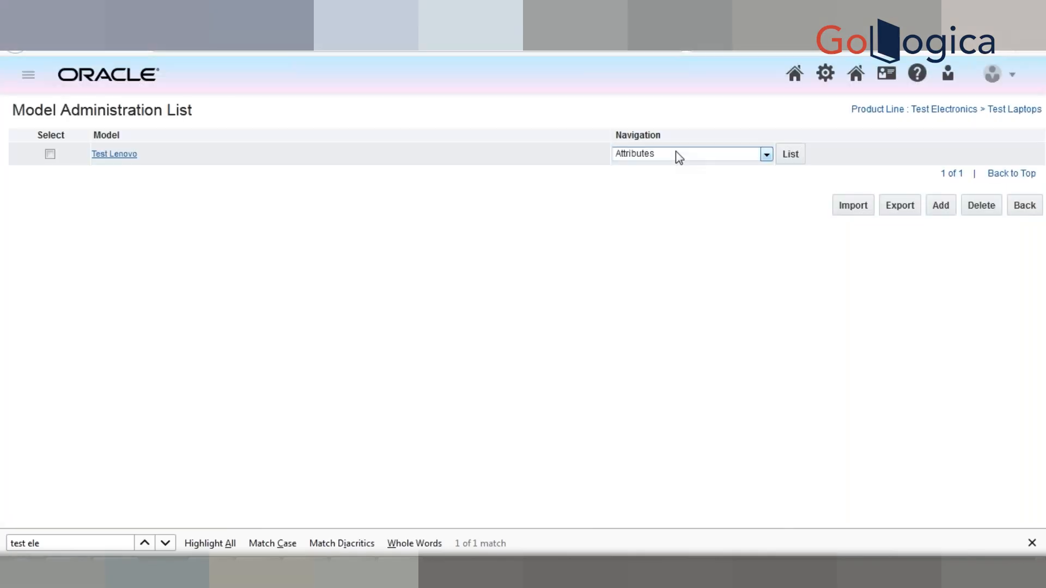
# Step: Open the Recommended Items rules list for the Test Lenovo model
pyautogui.click(747, 162)
pyautogui.click(746, 162)
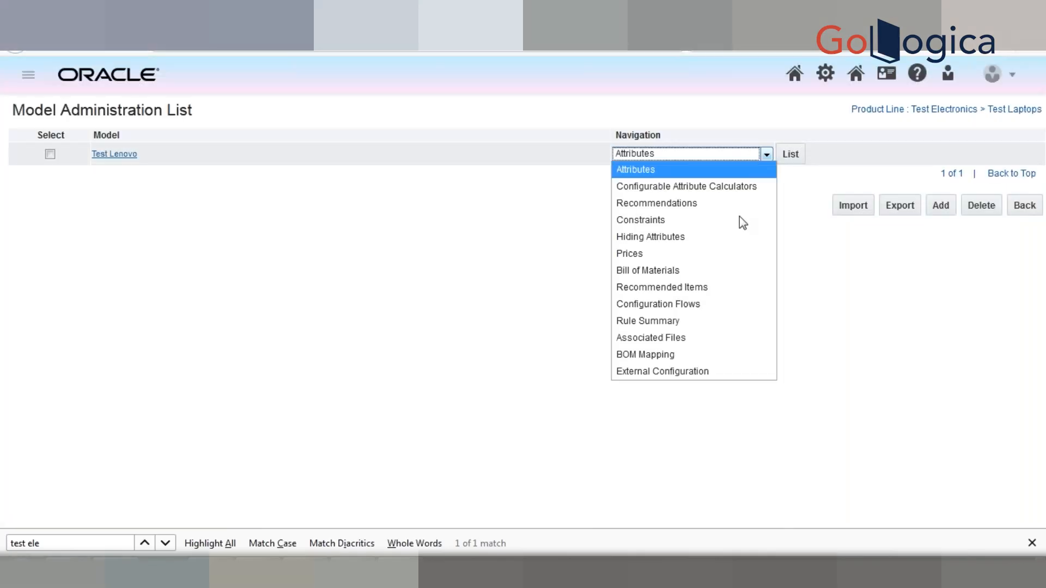
pyautogui.click(723, 287)
pyautogui.click(790, 155)
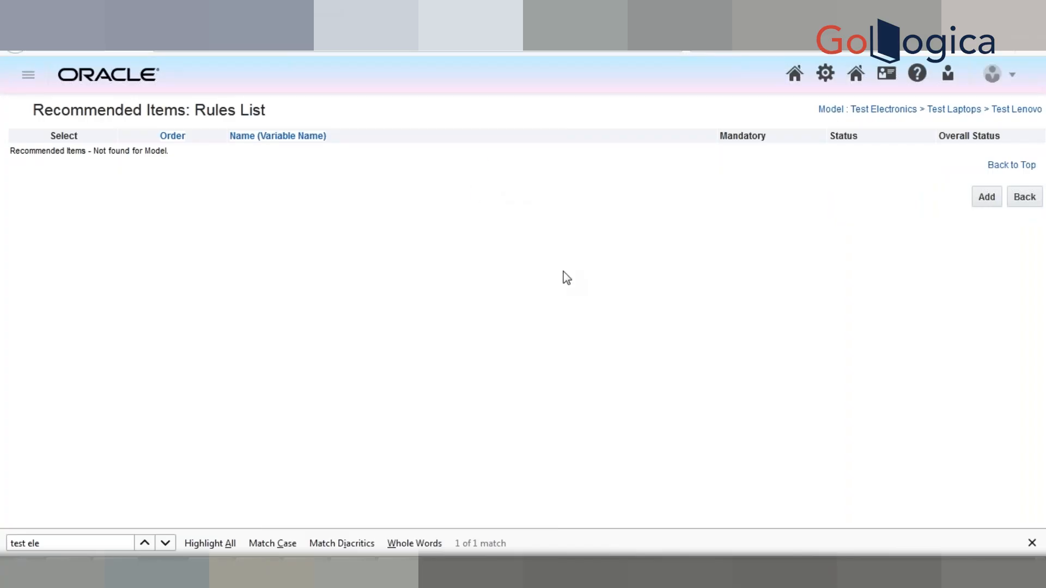
# Step: Start a new recommended items rule and name it "Test Rec Item Rule"
pyautogui.click(984, 210)
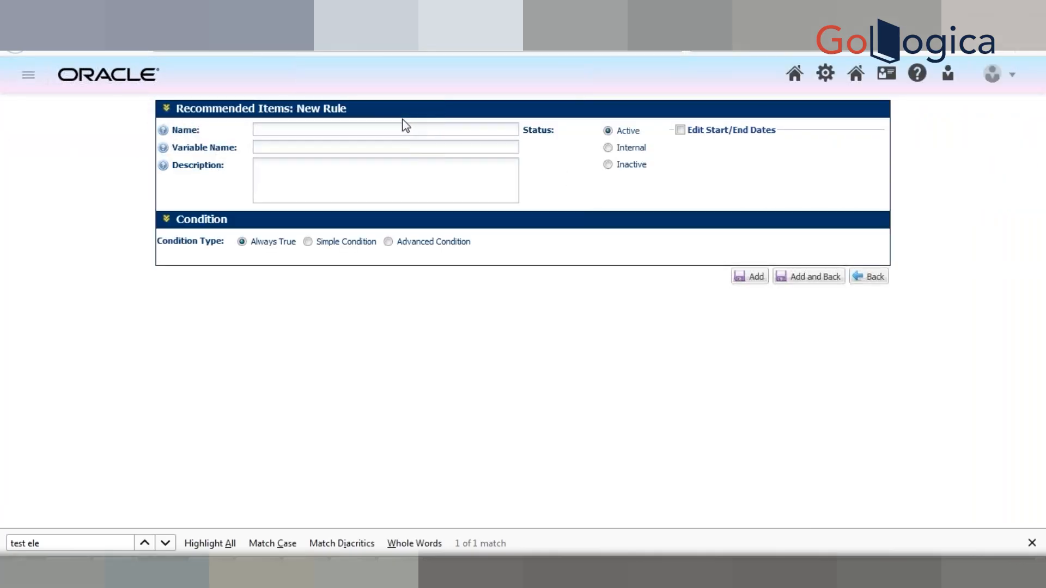
pyautogui.click(325, 128)
pyautogui.write('R')
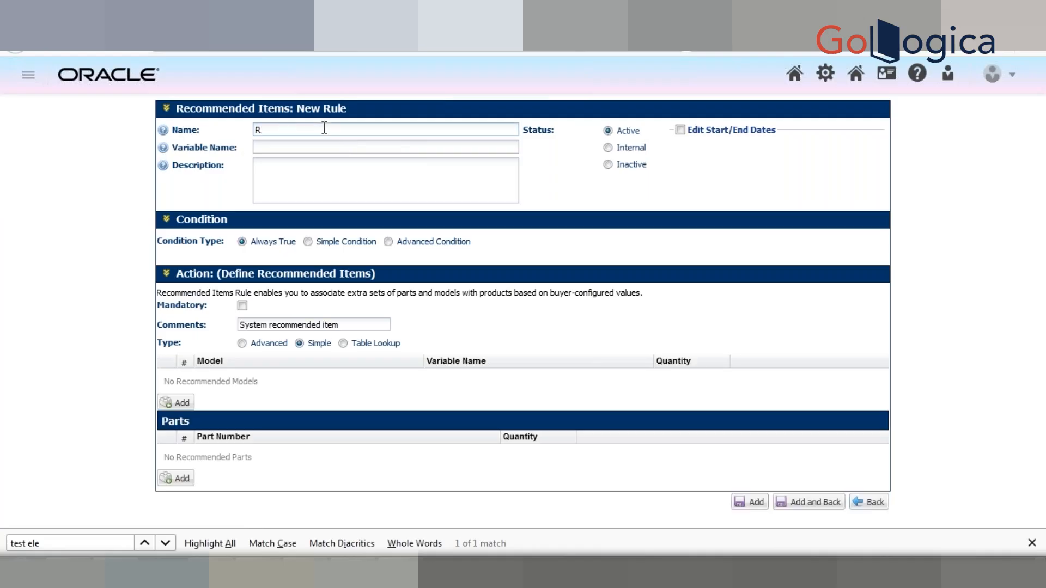
pyautogui.write('ec Item ')
pyautogui.write('Rule')
pyautogui.write('Test')
pyautogui.press('Tab')
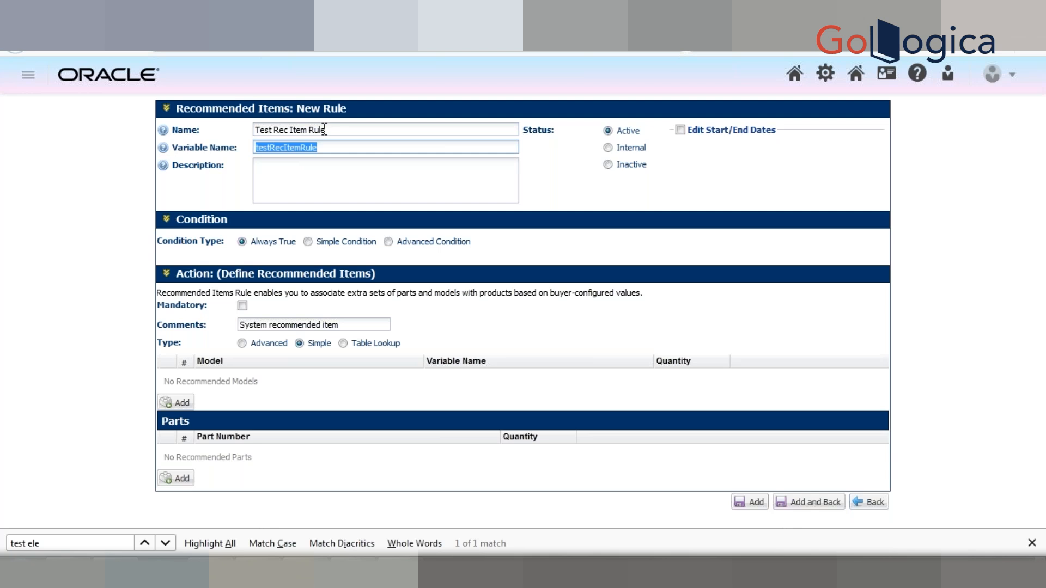
pyautogui.click(84, 274)
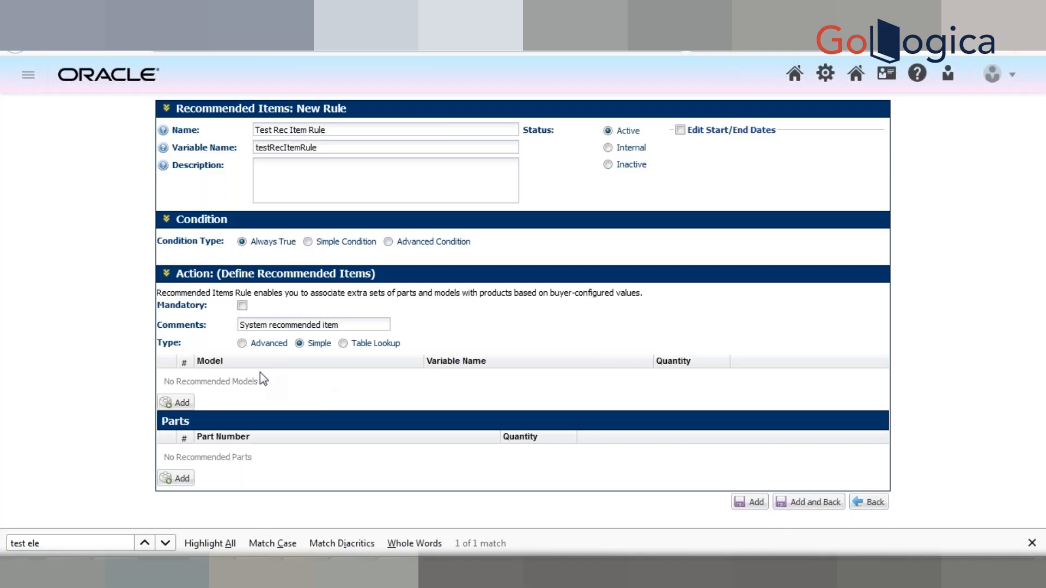
# Step: Set the rule's action type to Advanced with the Legacy Format return, and view its BML function editor without changing it
pyautogui.click(243, 344)
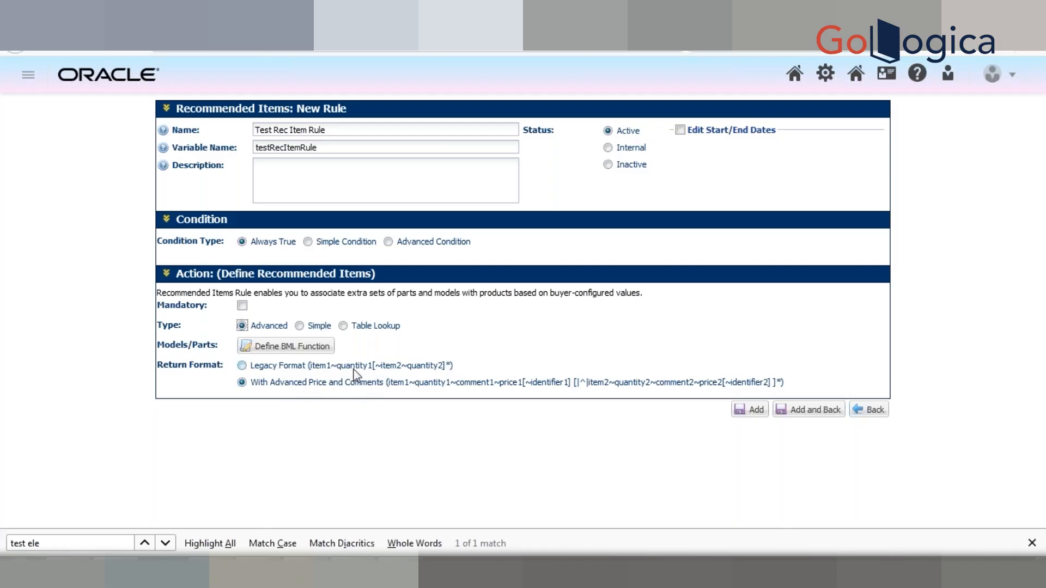
pyautogui.click(318, 368)
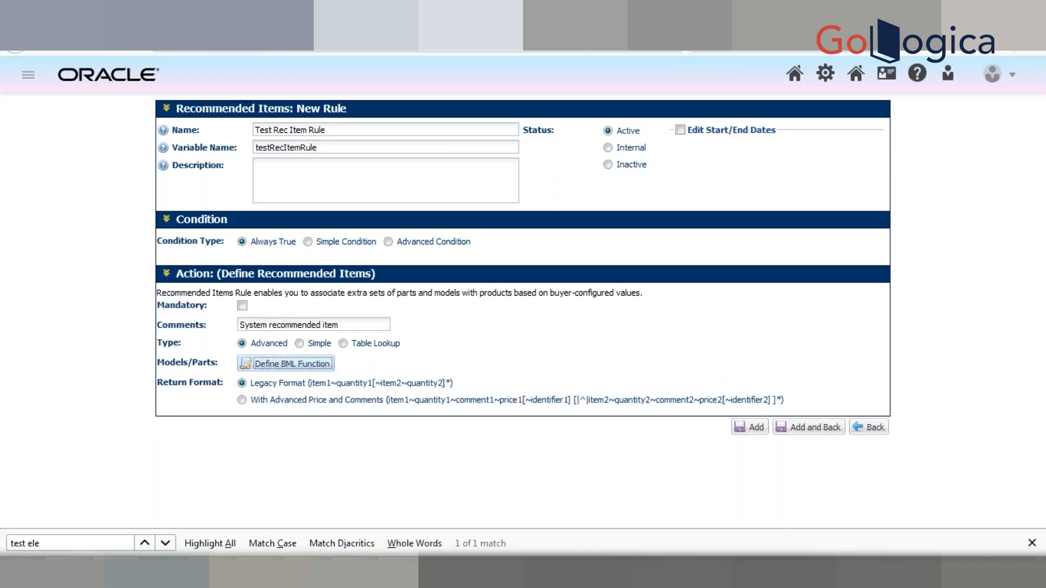
pyautogui.click(330, 367)
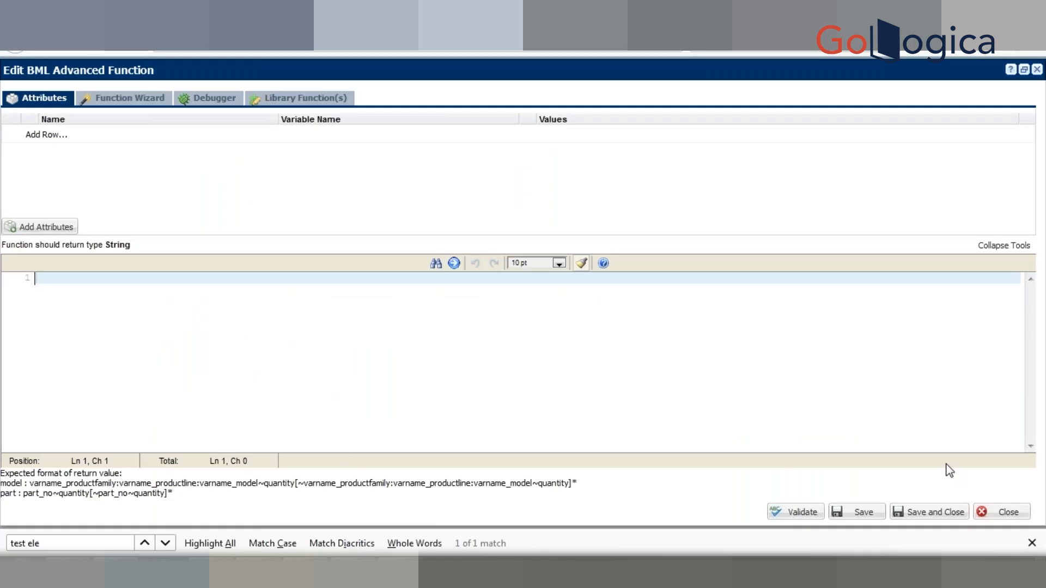
pyautogui.click(1009, 513)
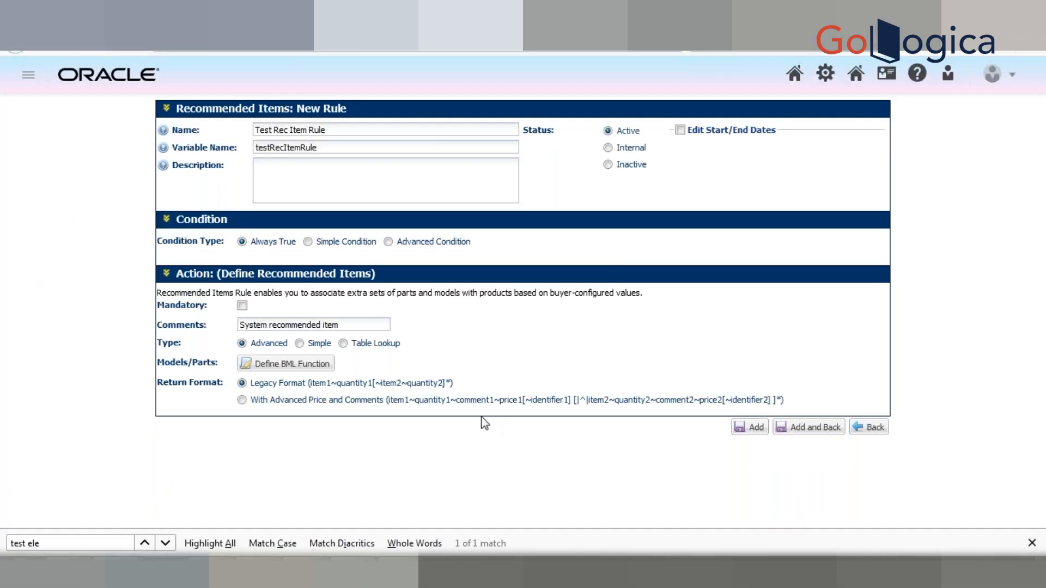
# Step: Copy the legacy return format string into an empty Notepad++ document and highlight its item1 and quantity1 parts
pyautogui.moveTo(308, 384); pyautogui.dragTo(456, 393)
pyautogui.hotkey('ctrl', 'c')
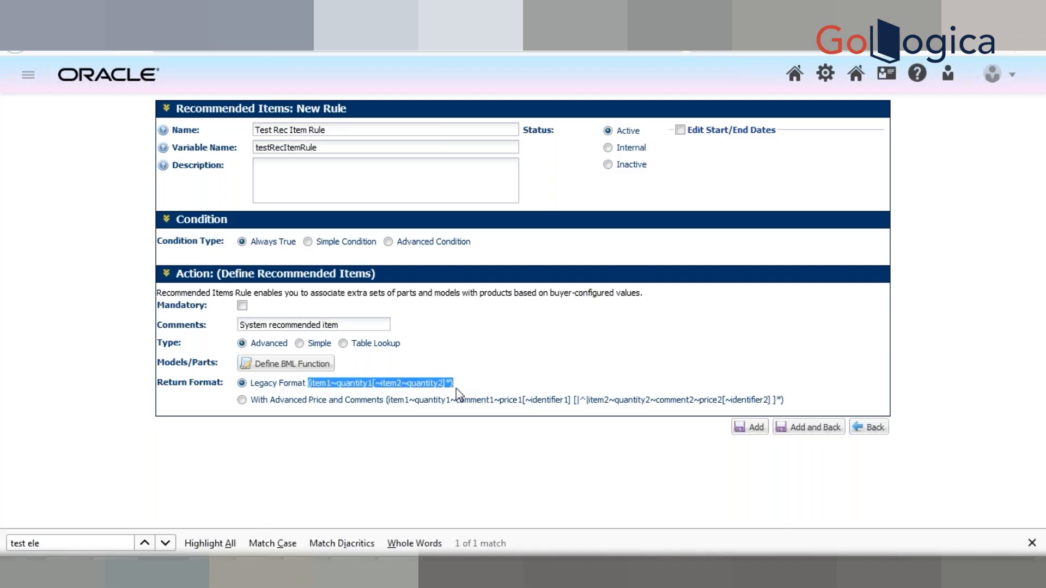
pyautogui.hotkey('alt', 'Tab')
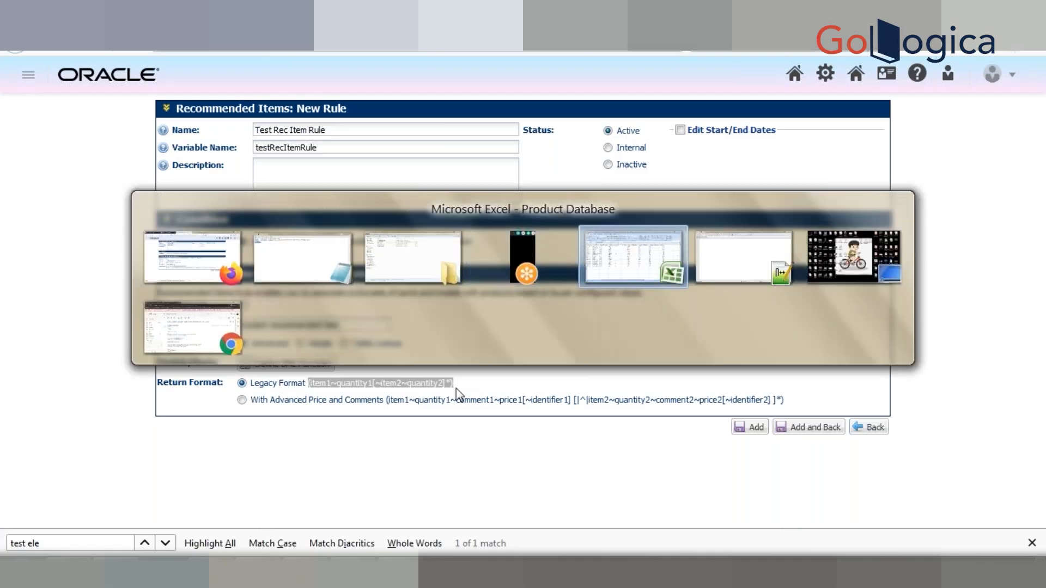
pyautogui.hotkey('ctrl', 'v')
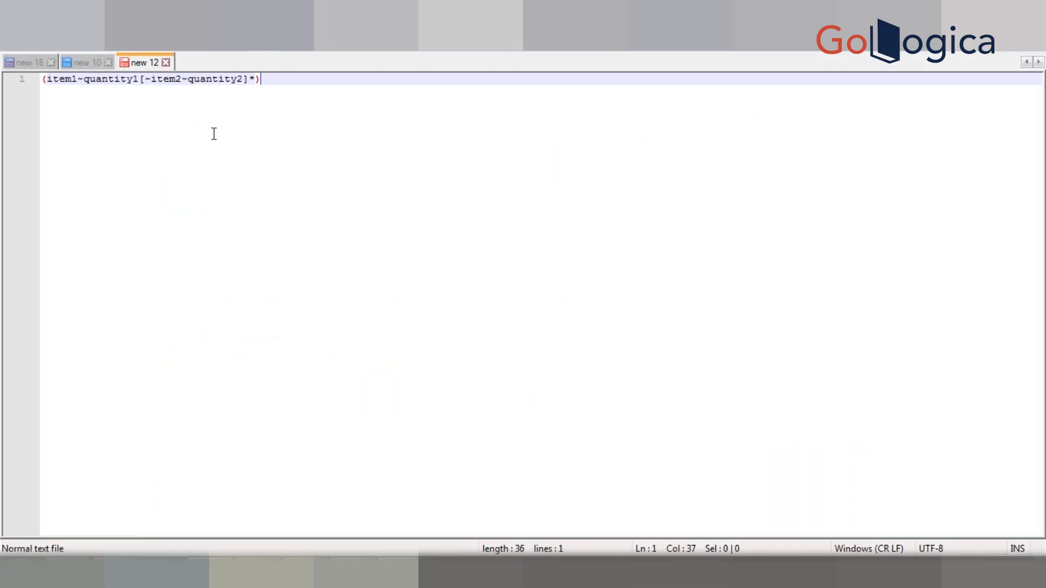
pyautogui.moveTo(47, 79); pyautogui.dragTo(77, 80)
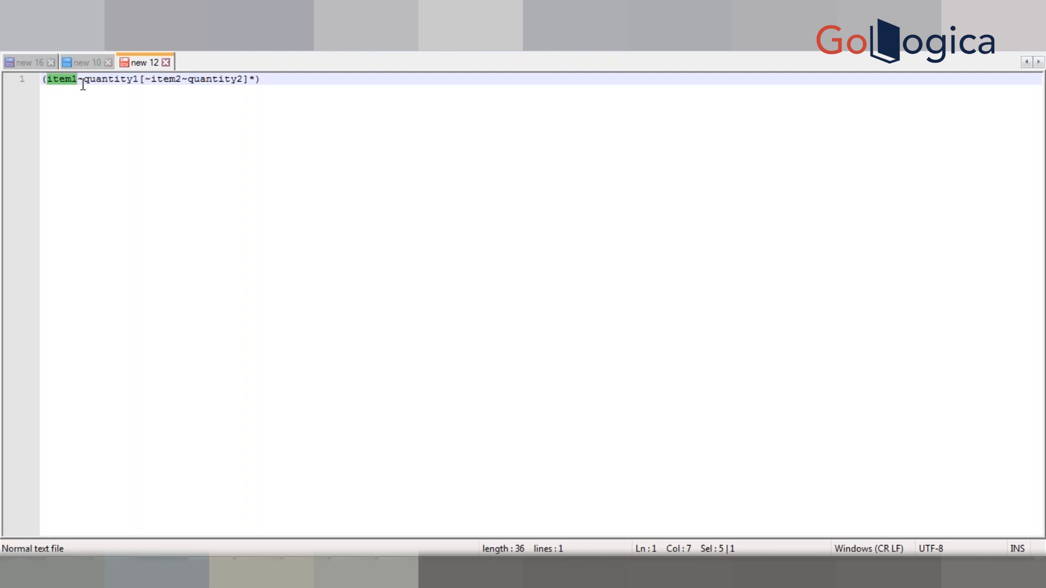
pyautogui.doubleClick(110, 81)
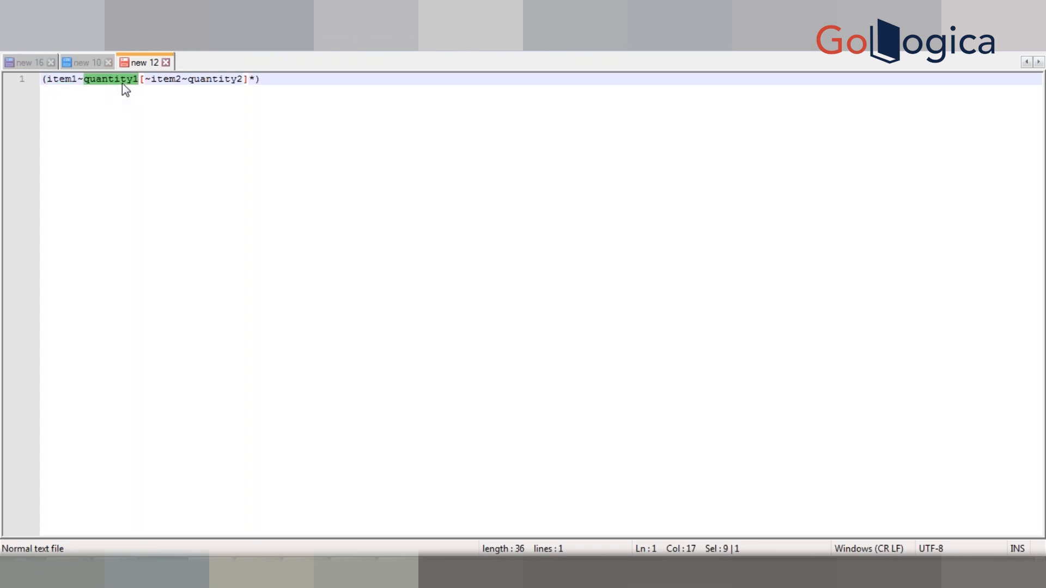
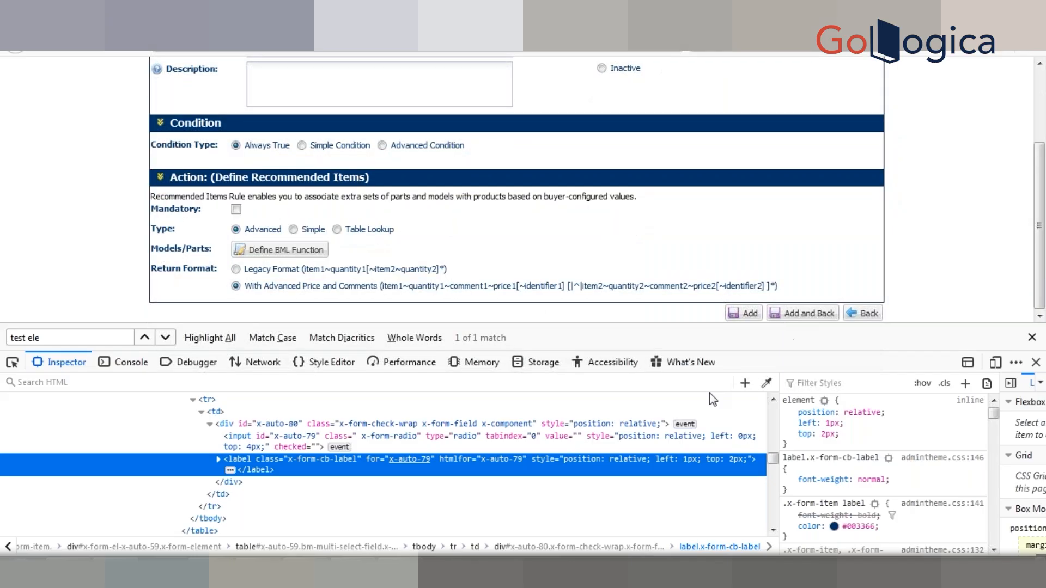
# Step: Copy the "With Advanced Price and Comments" return format label from the page's HTML into Notepad++, two lines below the legacy format
pyautogui.click(13, 363)
pyautogui.click(265, 294)
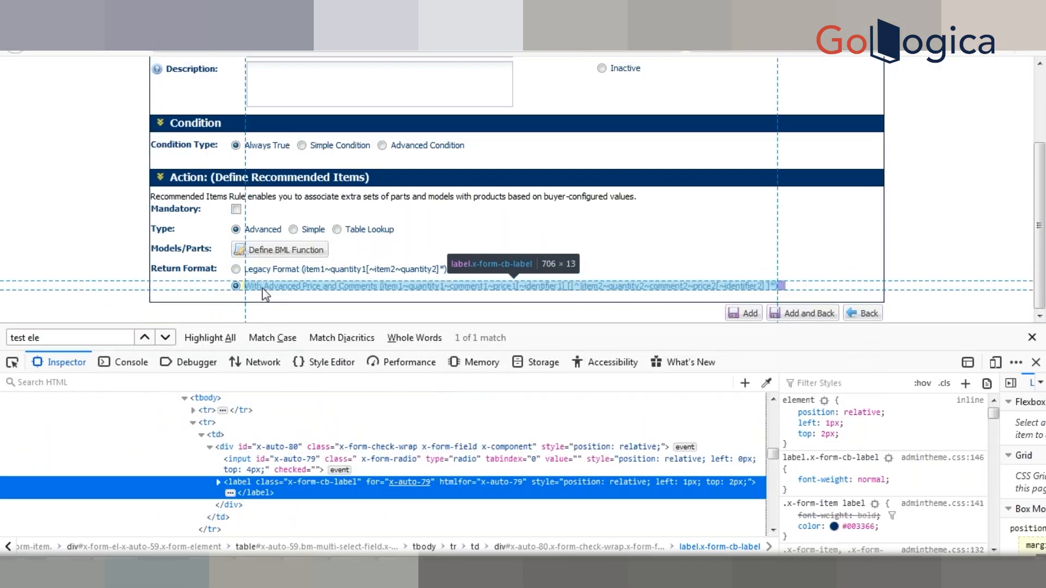
pyautogui.click(219, 483)
pyautogui.doubleClick(243, 500)
pyautogui.hotkey('ctrl', 'c')
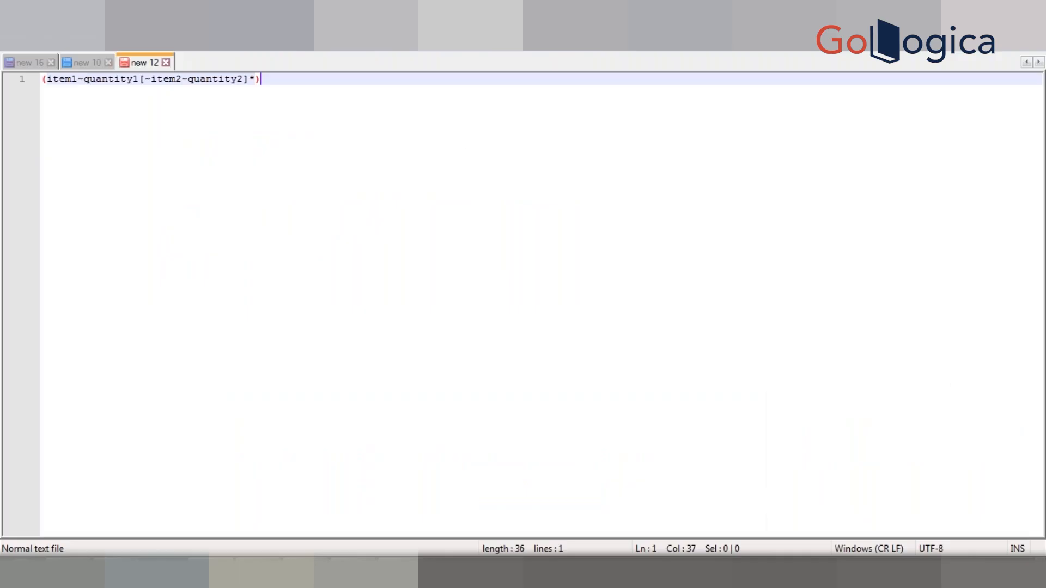
pyautogui.press('Return')
pyautogui.press('Return')
pyautogui.hotkey('ctrl', 'v')
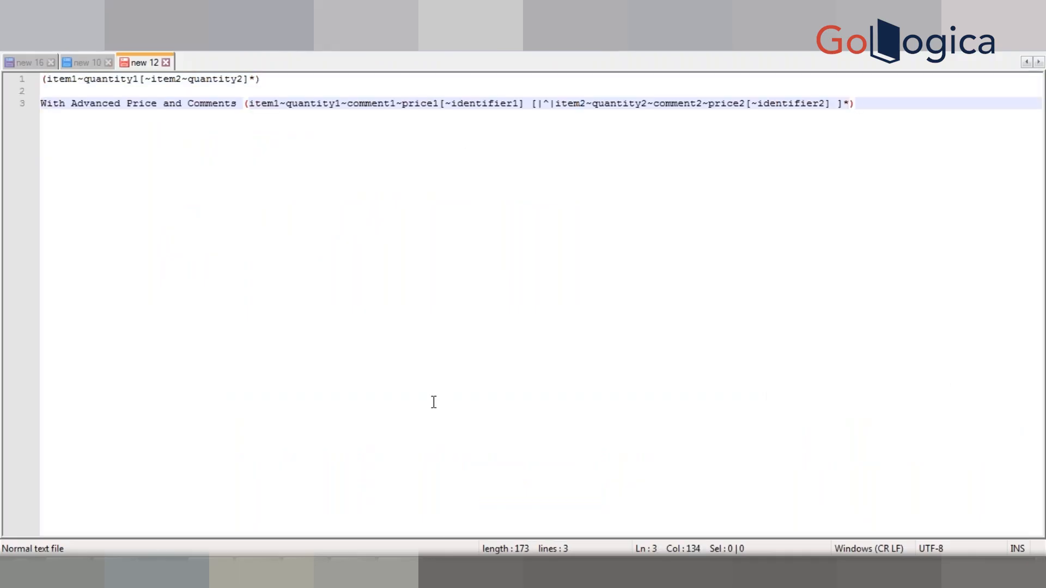
# Step: Examine the item1, quantity1, comment1, price1 and identifier1 parts of the advanced price and comments format
pyautogui.click(269, 104)
pyautogui.doubleClick(269, 104)
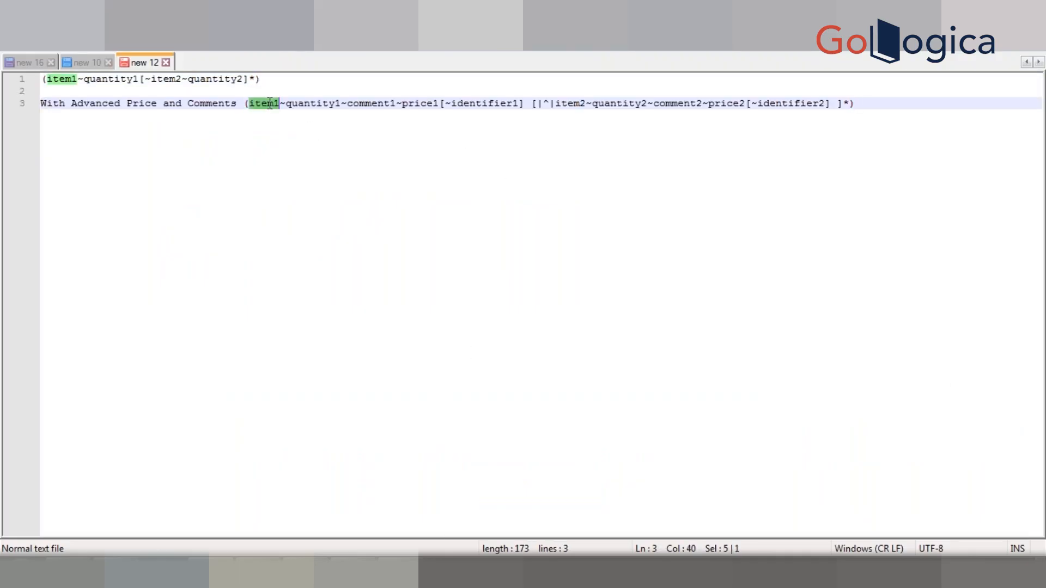
pyautogui.click(306, 104)
pyautogui.doubleClick(305, 104)
pyautogui.click(364, 102)
pyautogui.doubleClick(364, 102)
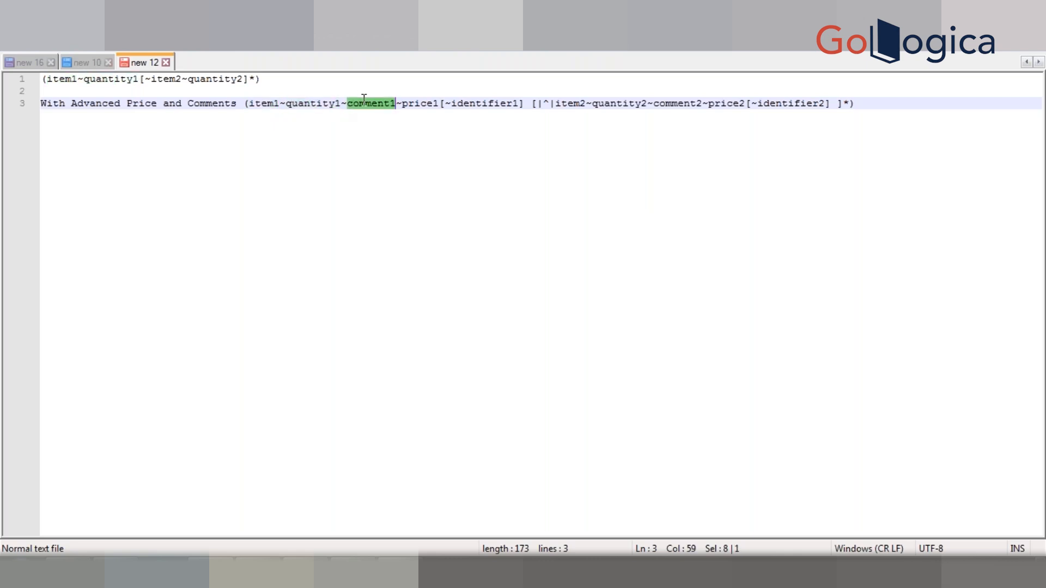
pyautogui.doubleClick(428, 104)
pyautogui.click(477, 104)
pyautogui.doubleClick(477, 103)
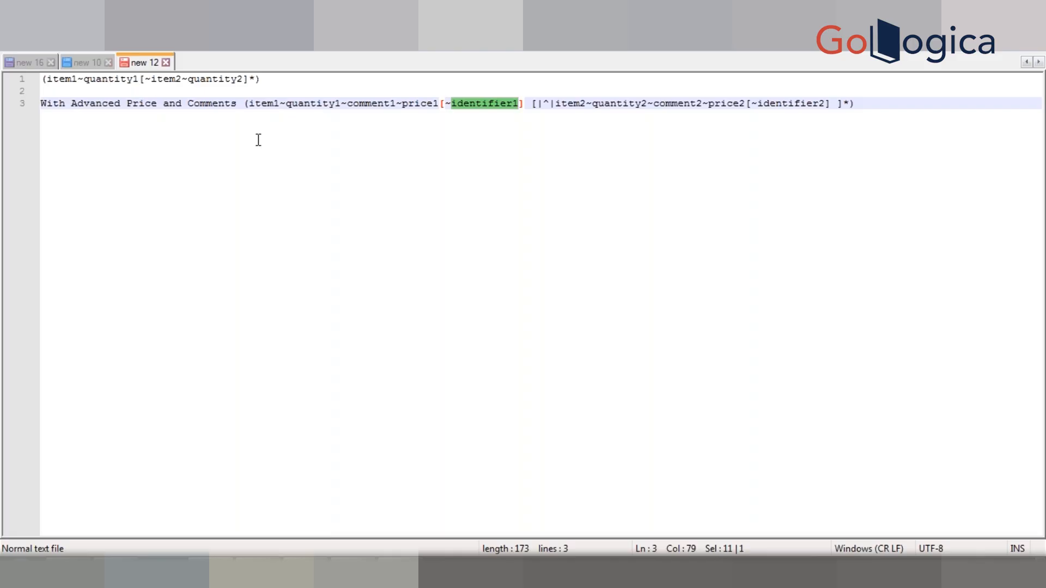
pyautogui.doubleClick(263, 109)
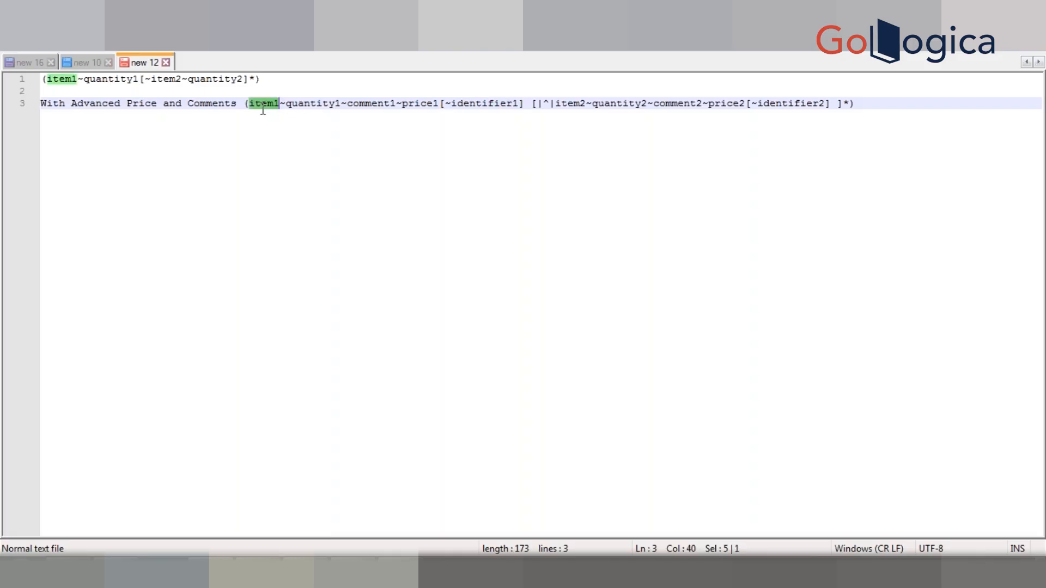
pyautogui.doubleClick(311, 109)
pyautogui.doubleClick(365, 109)
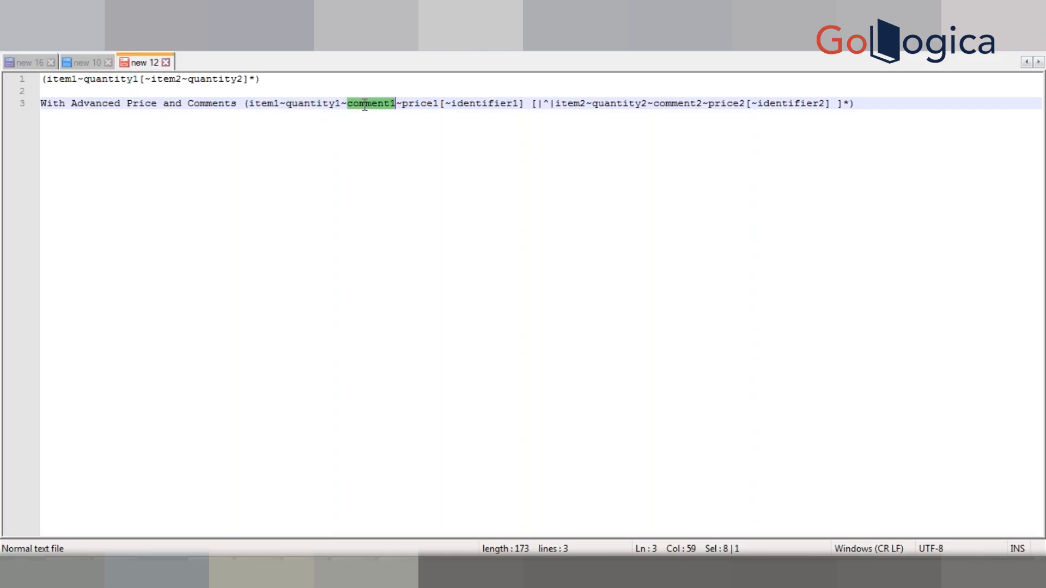
pyautogui.doubleClick(420, 106)
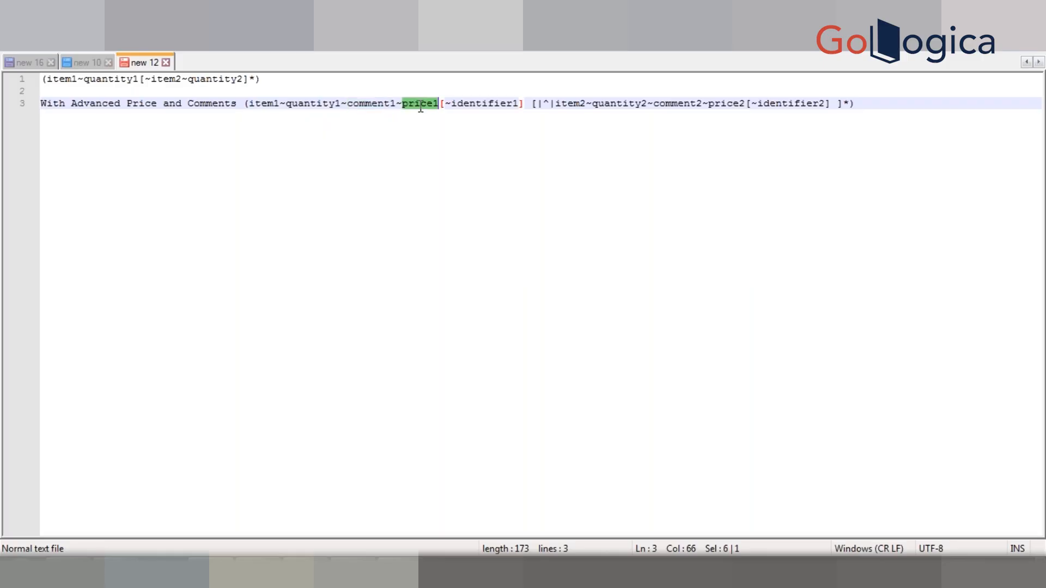
pyautogui.press('Home')
pyautogui.hotkey('shift', 'End')
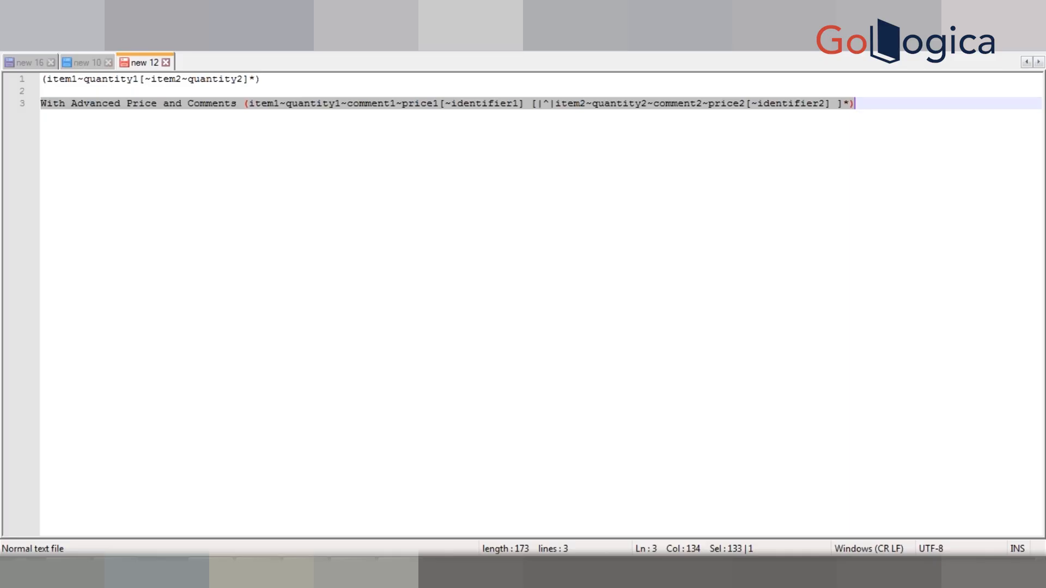
# Step: Review the advanced format's price1 and comment1 parts, its first item block, and the ~ and |^| separators
pyautogui.click(420, 103)
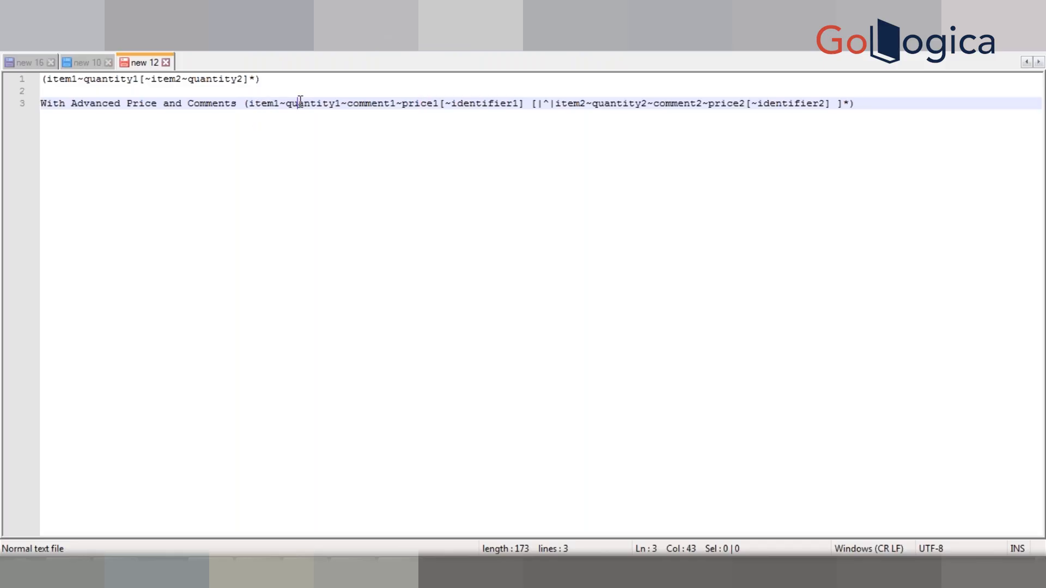
pyautogui.doubleClick(420, 104)
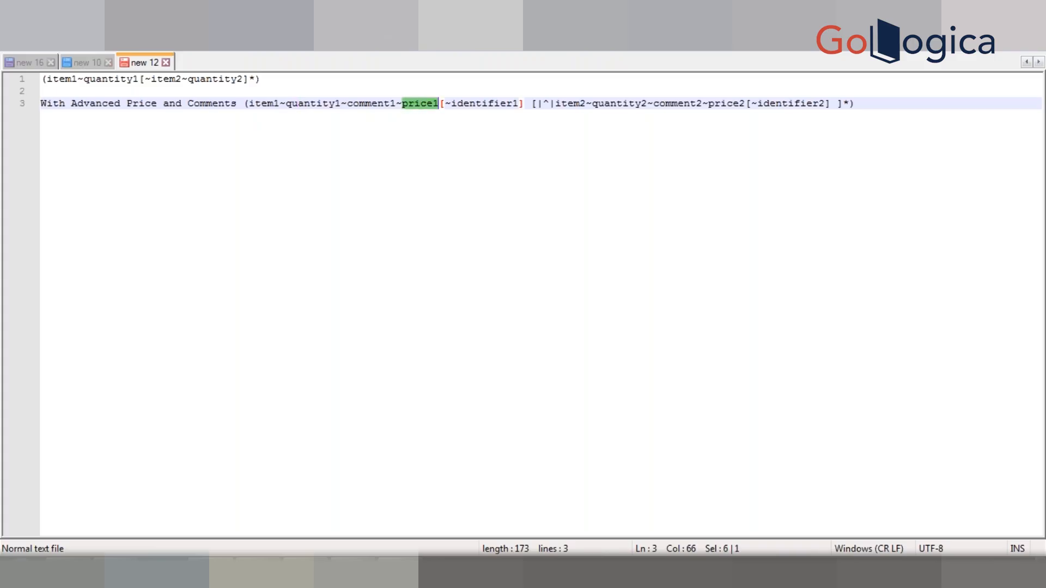
pyautogui.doubleClick(376, 104)
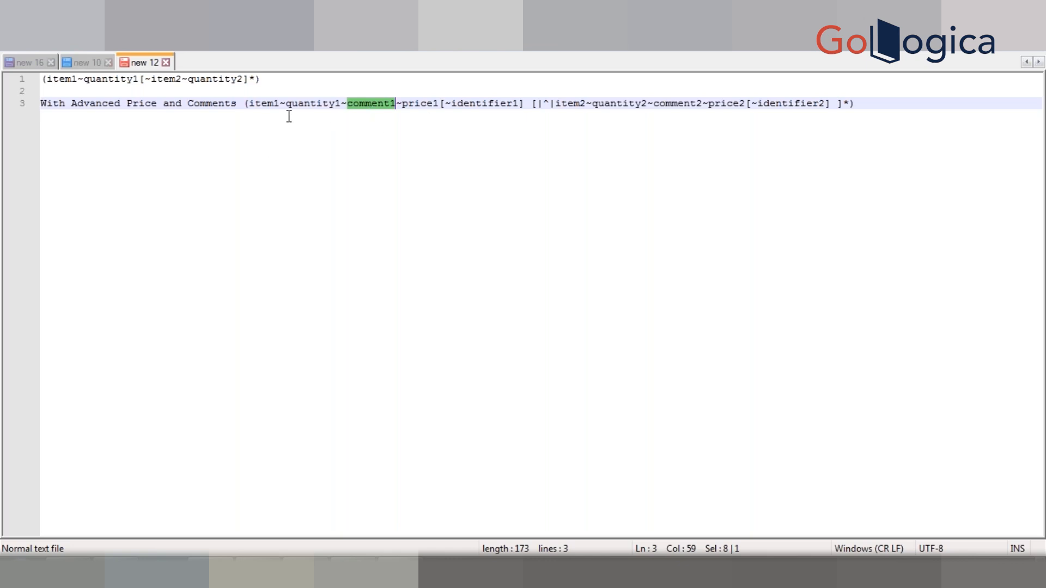
pyautogui.click(413, 103)
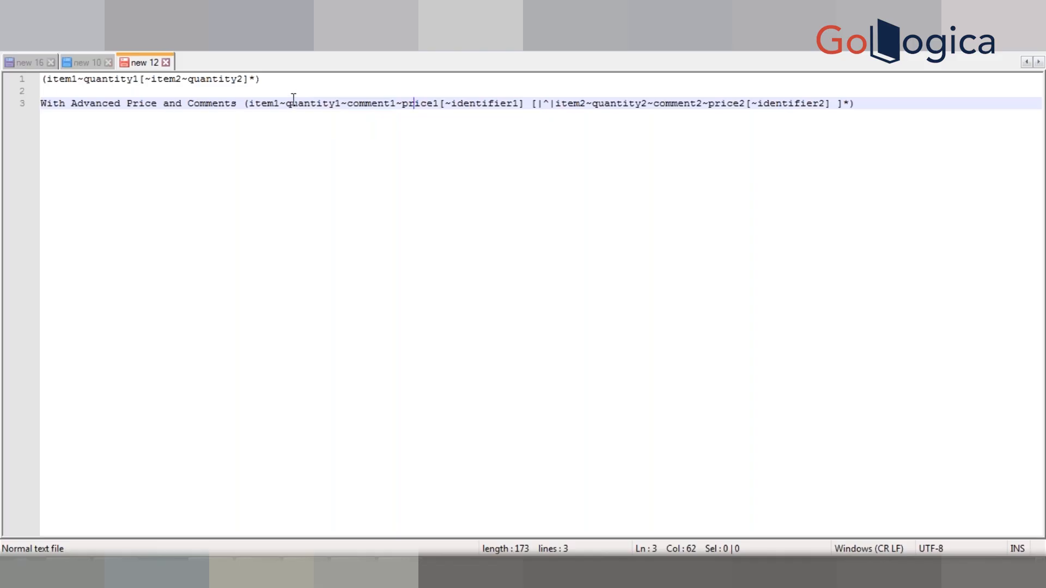
pyautogui.click(374, 102)
pyautogui.press('End')
pyautogui.moveTo(250, 103); pyautogui.dragTo(445, 105)
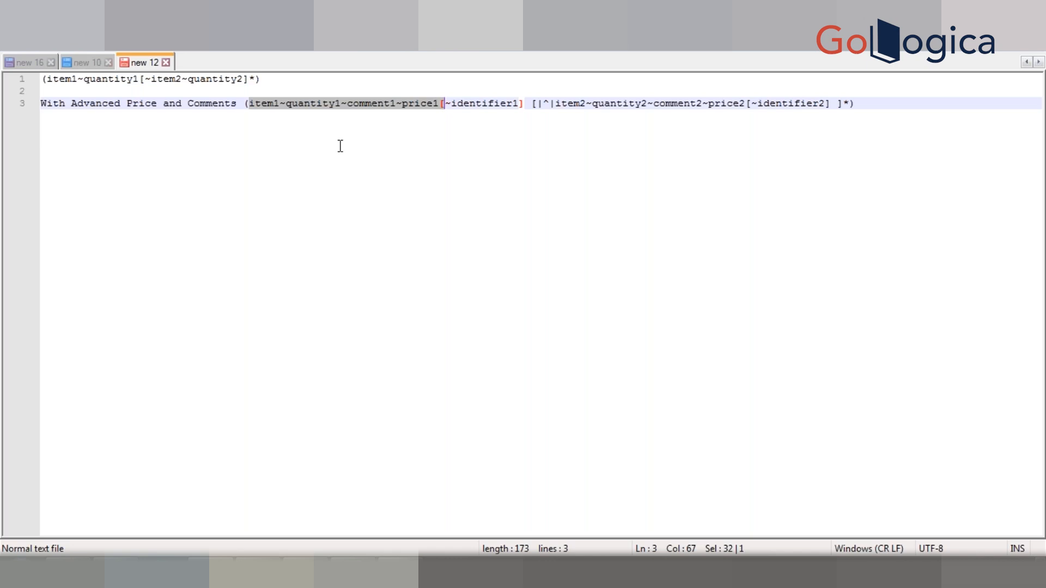
pyautogui.click(345, 103)
pyautogui.hotkey('shift', 'Right')
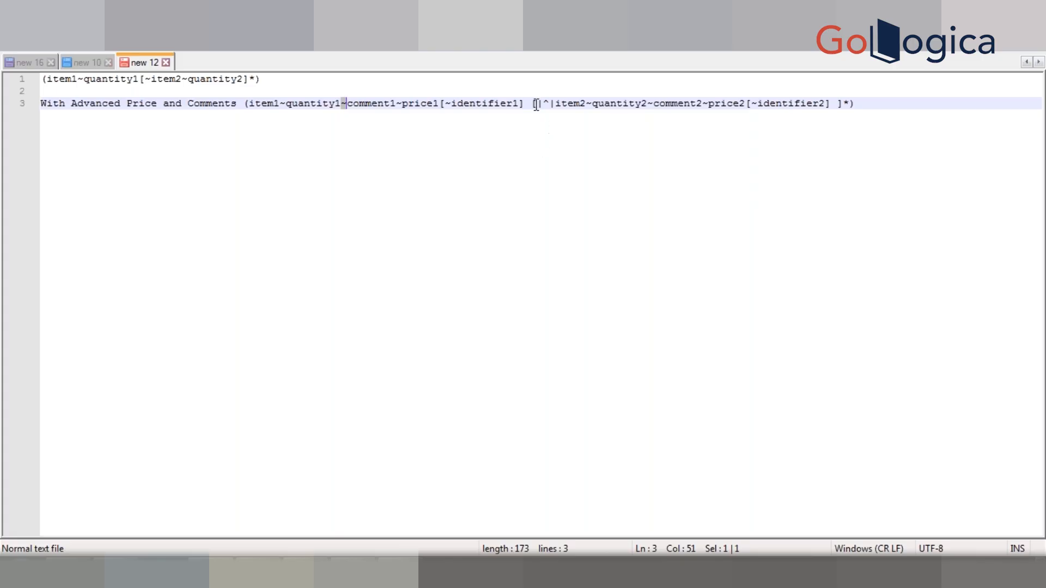
pyautogui.moveTo(538, 105); pyautogui.dragTo(555, 106)
# Step: Add the example item and quantity vehicle~1 on a new line 6, three lines below the advanced format
pyautogui.press('End')
pyautogui.press('Return')
pyautogui.press('Return')
pyautogui.press('Return')
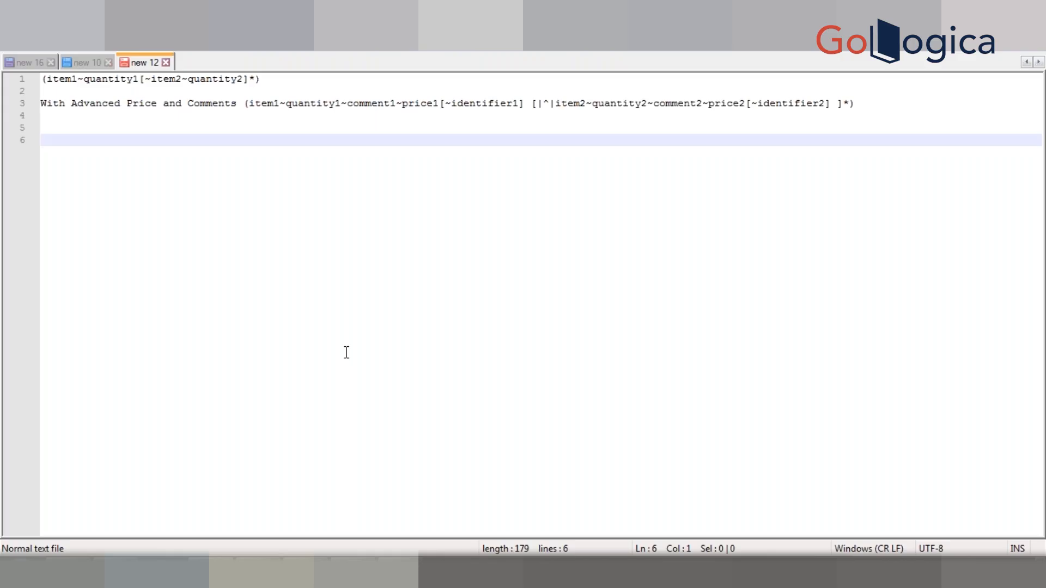
pyautogui.write('vehicle~1')
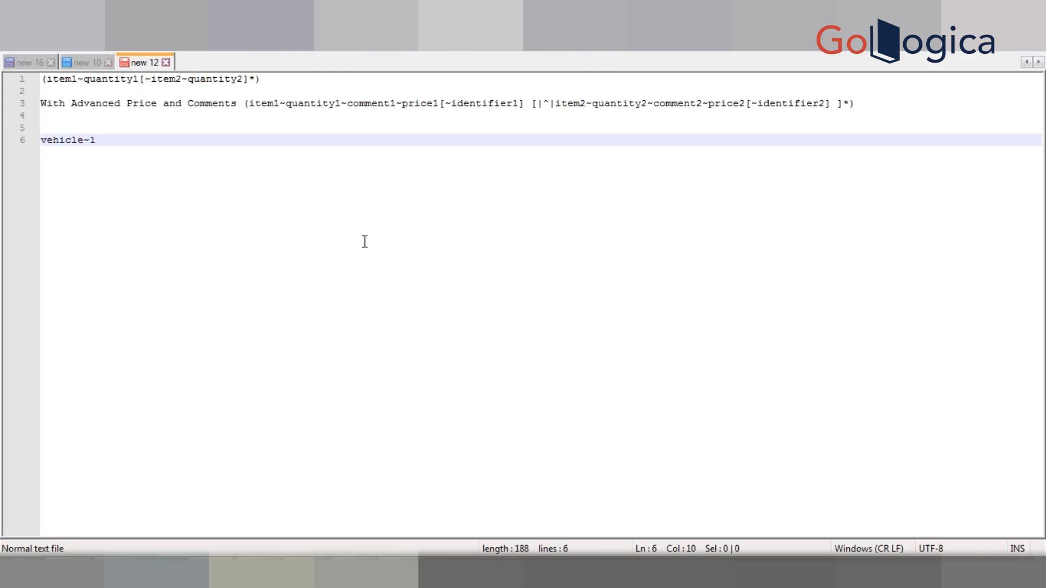
# Step: Extend the example on line 6 with a comment and price so it reads vehicle~1~new~100.0
pyautogui.doubleClick(55, 137)
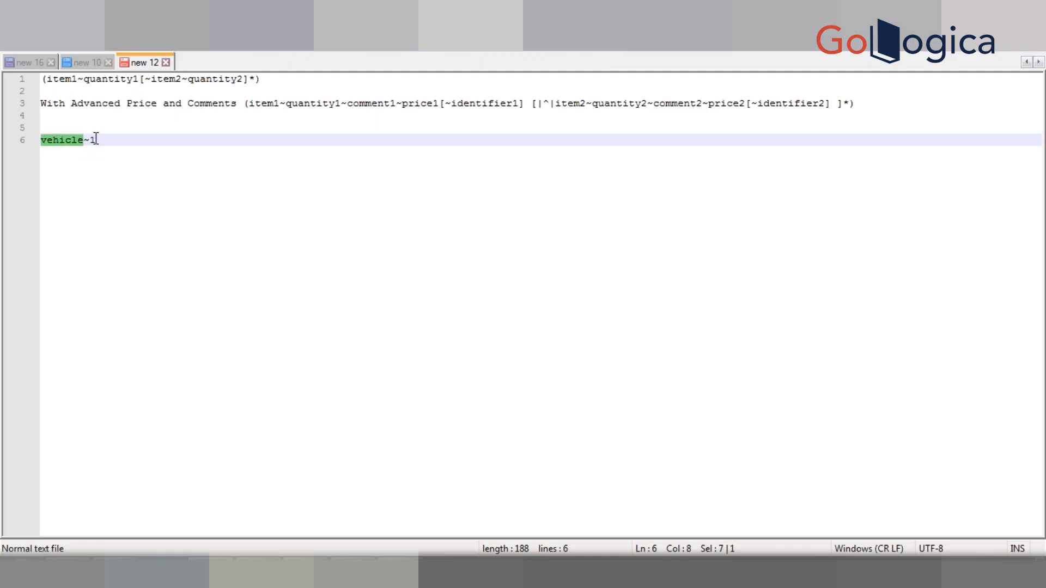
pyautogui.doubleClick(97, 139)
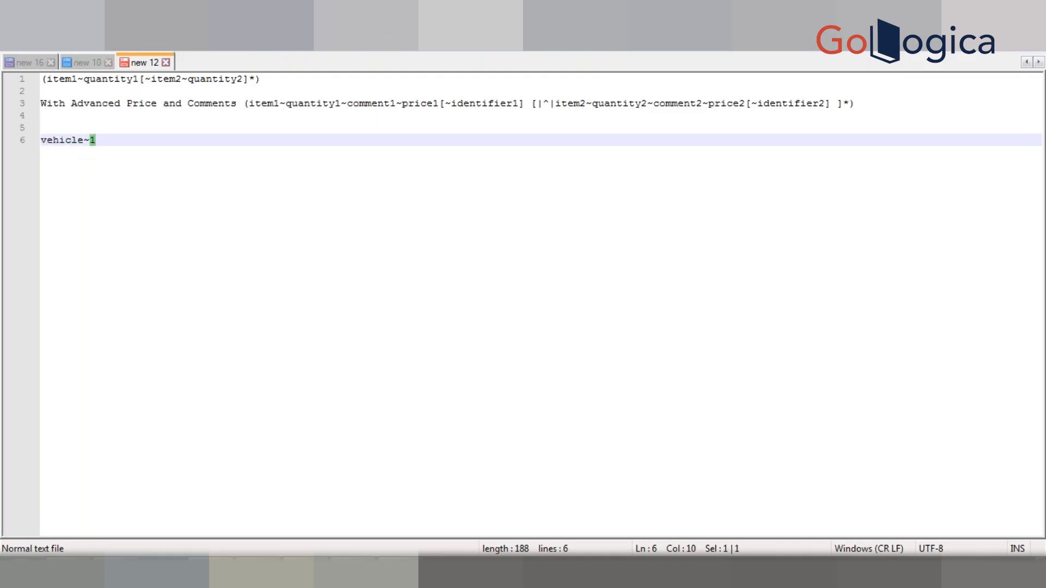
pyautogui.doubleClick(90, 140)
pyautogui.click(123, 138)
pyautogui.write('~new~100.0')
# Step: Duplicate the example line and edit the copy to read vehicle2~2~new1~100.0
pyautogui.hotkey('ctrl', 'd')
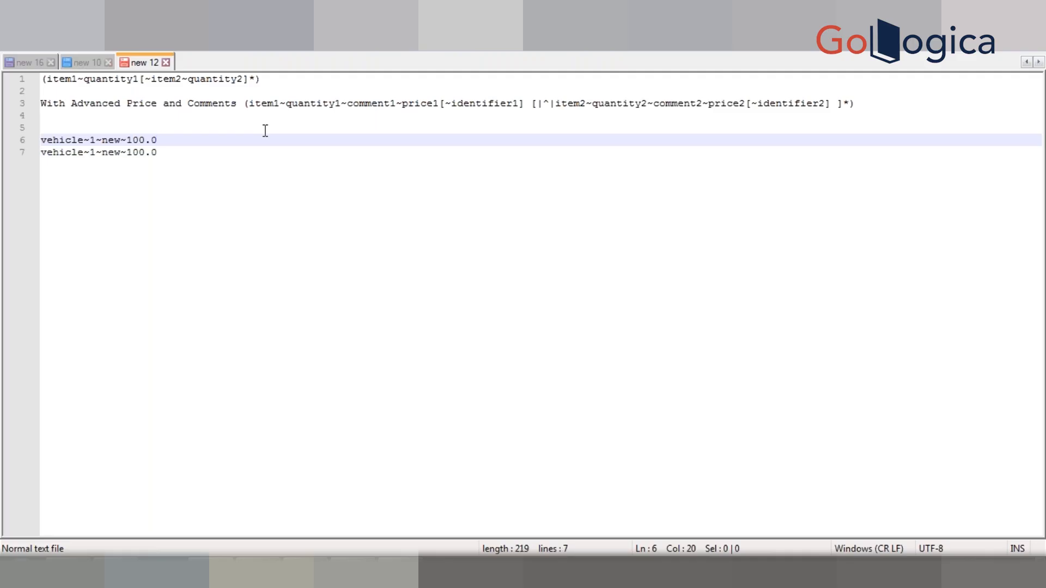
pyautogui.click(84, 153)
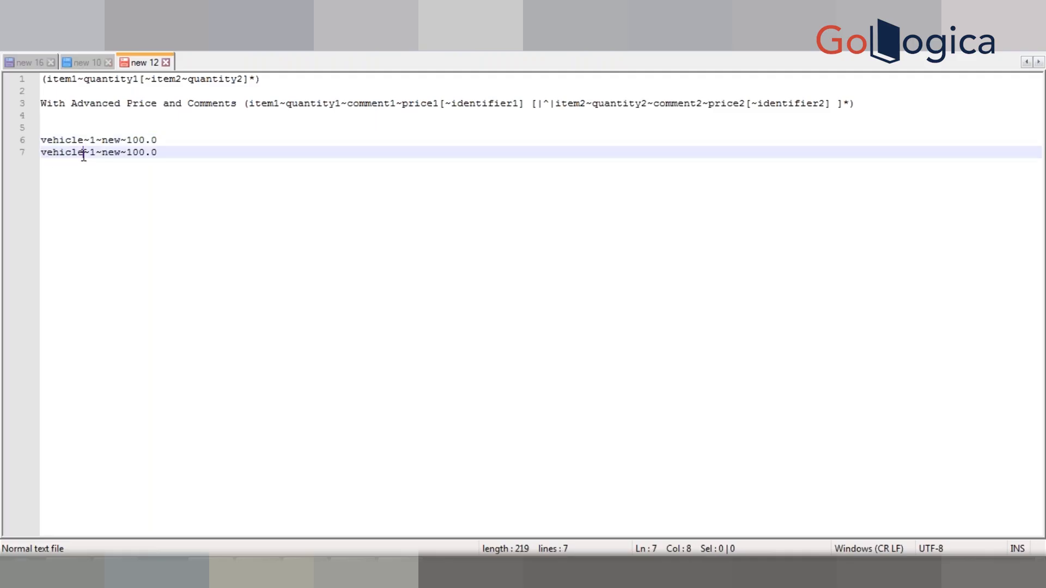
pyautogui.write('1')
pyautogui.press('BackSpace')
pyautogui.write('2')
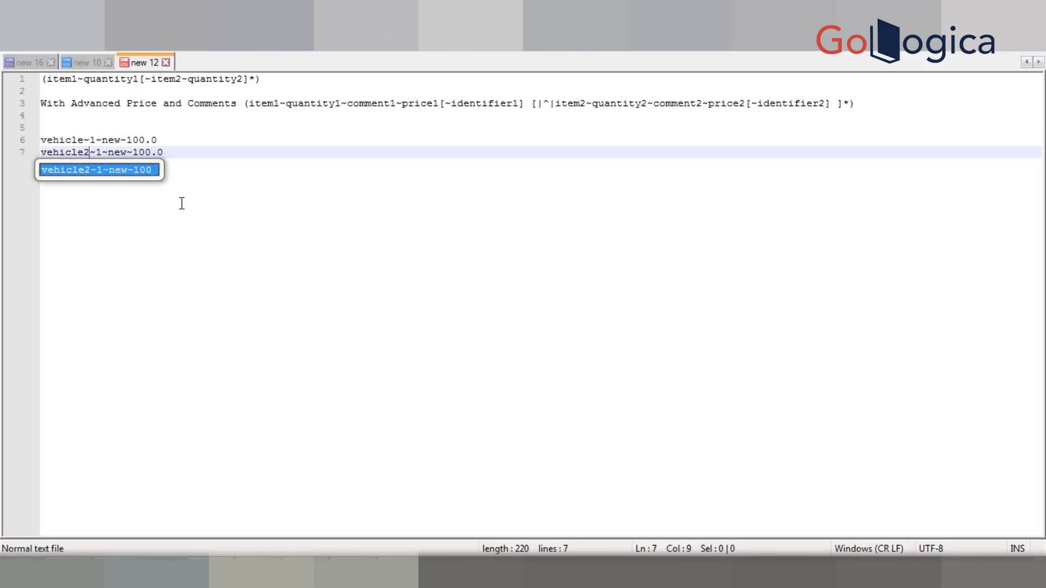
pyautogui.click(99, 155)
pyautogui.press('BackSpace')
pyautogui.write('2')
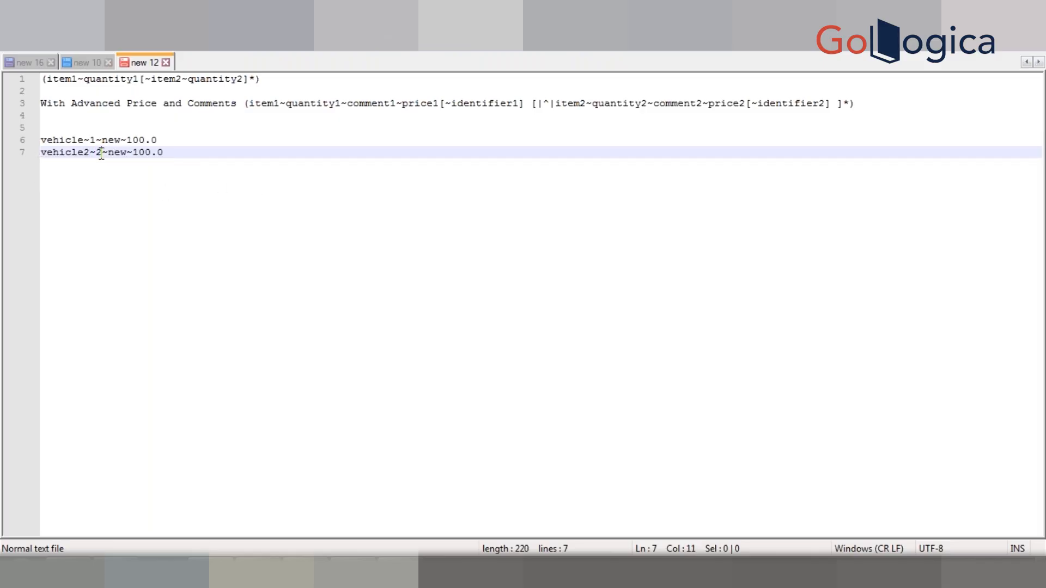
pyautogui.click(127, 153)
pyautogui.write('1')
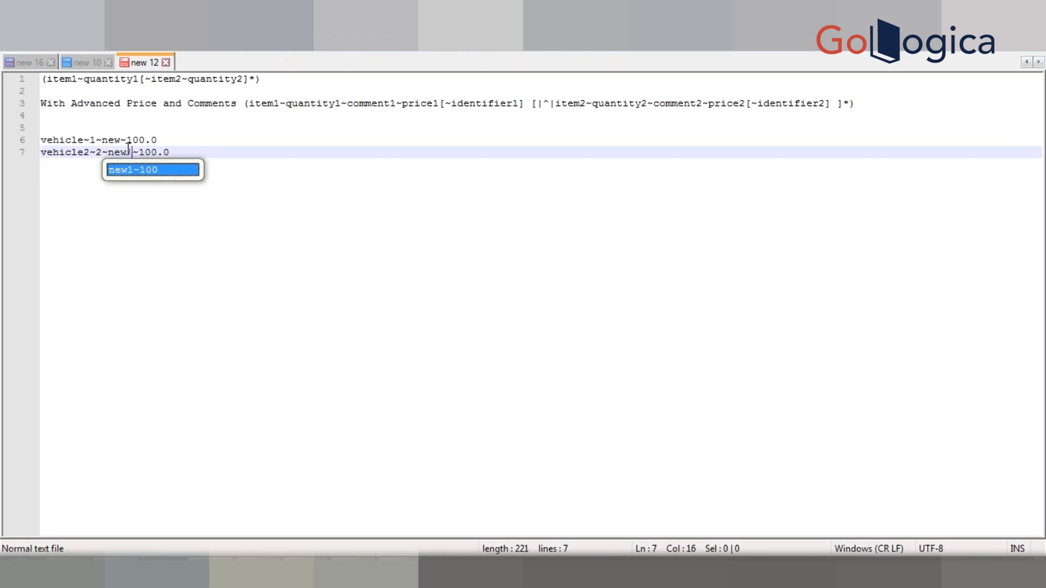
pyautogui.click(246, 150)
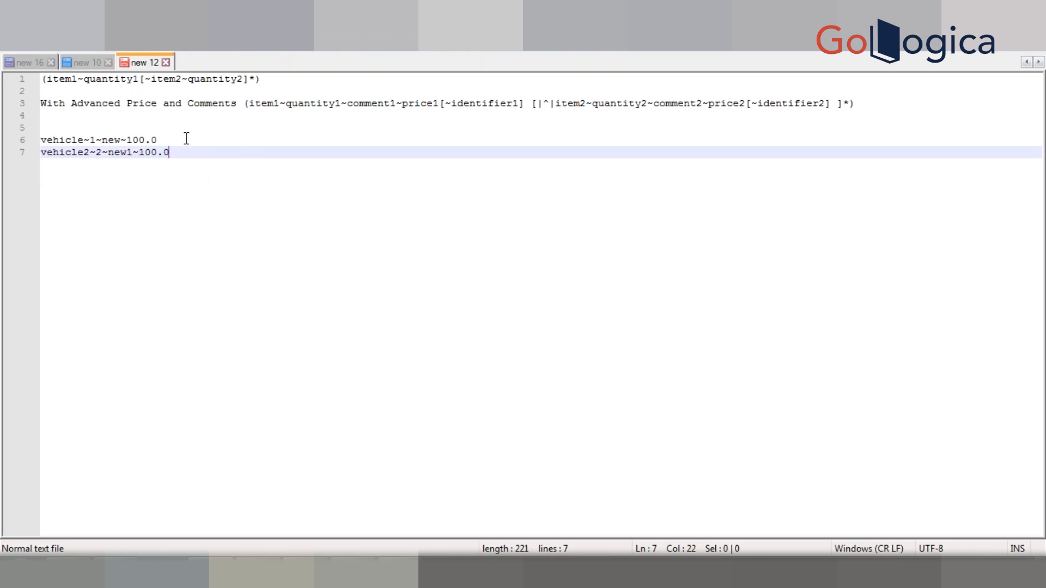
# Step: Turn the first example line into the statement return "vehicle~1~new~100.0";
pyautogui.click(186, 138)
pyautogui.write('"')
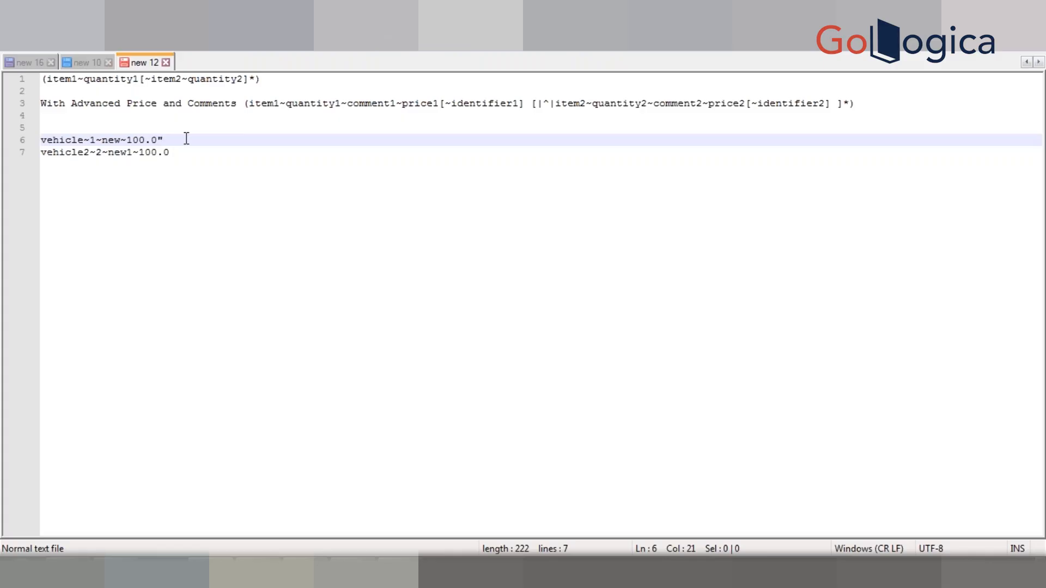
pyautogui.press('Left')
pyautogui.press('Left')
pyautogui.press('Left')
pyautogui.press('Left')
pyautogui.press('Left')
pyautogui.press('Left')
pyautogui.press('Left')
pyautogui.press('Left')
pyautogui.press('Left')
pyautogui.press('Left')
pyautogui.press('Left')
pyautogui.press('Left')
pyautogui.press('Left')
pyautogui.press('Left')
pyautogui.press('Left')
pyautogui.press('Left')
pyautogui.press('Left')
pyautogui.press('Left')
pyautogui.press('Left')
pyautogui.press('Left')
pyautogui.write('"')
pyautogui.click(199, 138)
pyautogui.write(';')
pyautogui.press('Home')
pyautogui.write('return')
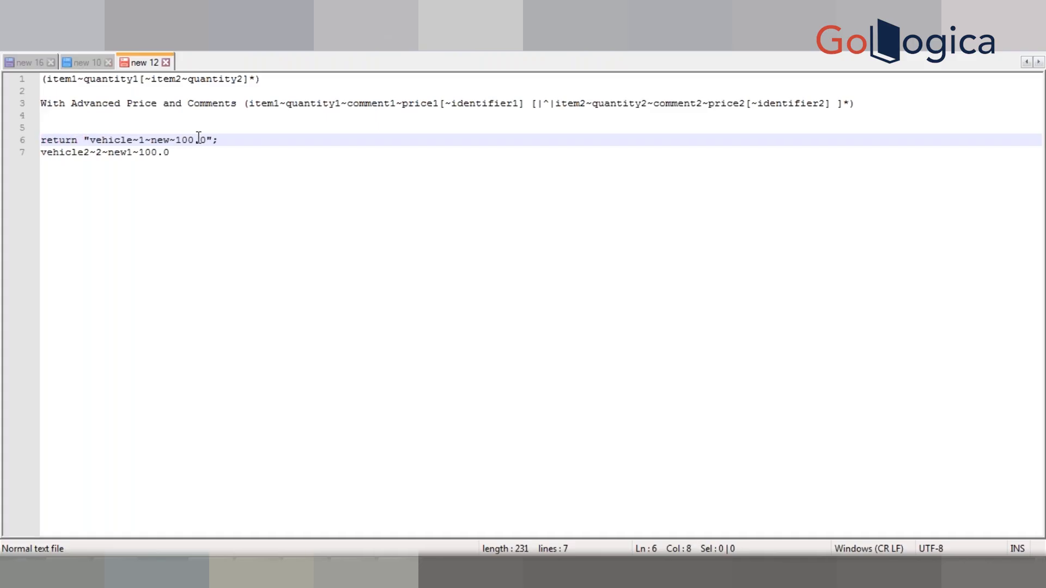
# Step: Set the document's syntax highlighting language to JavaScript
pyautogui.hotkey('alt', 'l')
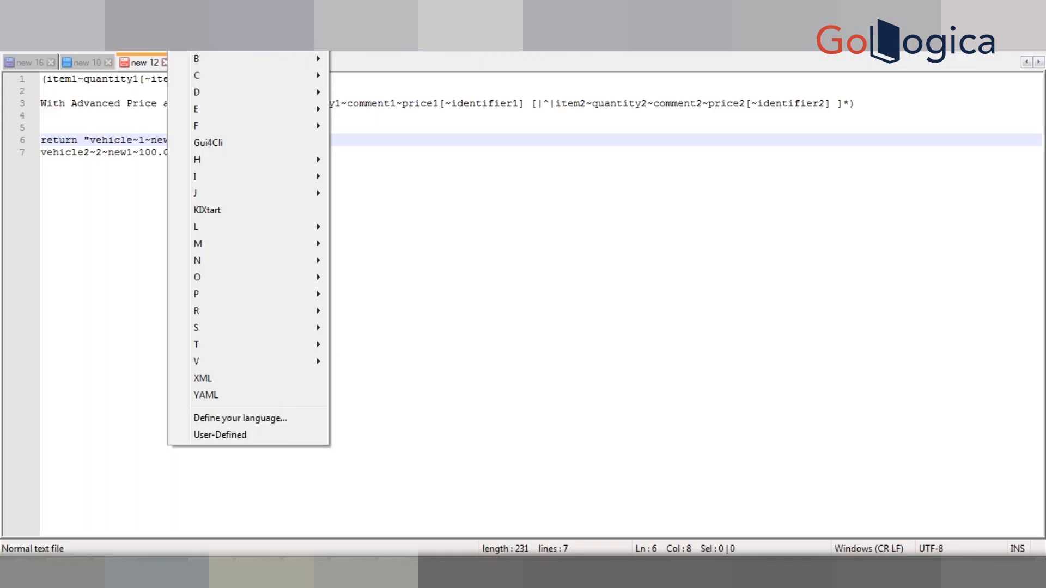
pyautogui.press('j')
pyautogui.press('Down')
pyautogui.press('Return')
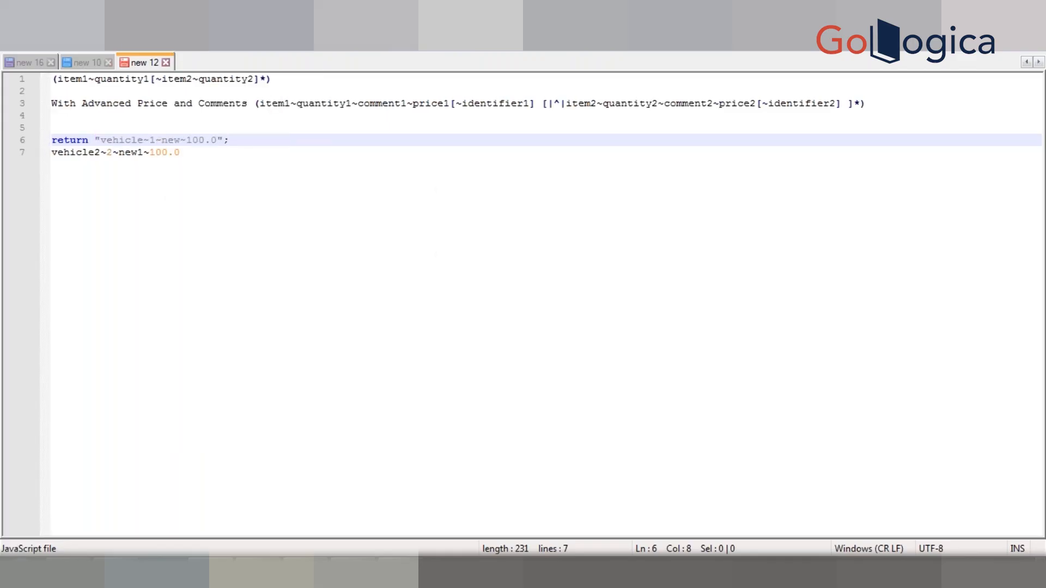
# Step: Copy vehicle~1~new~100.0 from the return statement to the start of line 7, joined to the vehicle2 entry with |^|
pyautogui.click(249, 140)
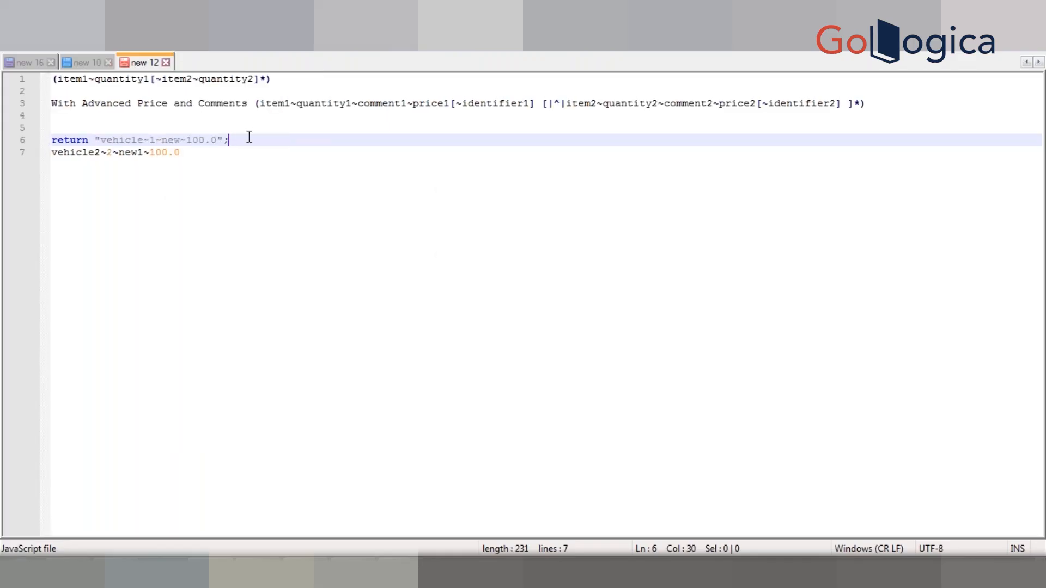
pyautogui.click(219, 140)
pyautogui.hotkey('shift', 'Left')
pyautogui.hotkey('shift', 'Left')
pyautogui.hotkey('shift', 'Left')
pyautogui.hotkey('shift', 'Left')
pyautogui.hotkey('shift', 'Left')
pyautogui.hotkey('shift', 'Left')
pyautogui.hotkey('shift', 'Left')
pyautogui.hotkey('shift', 'Left')
pyautogui.hotkey('shift', 'Left')
pyautogui.hotkey('shift', 'Left')
pyautogui.hotkey('shift', 'Left')
pyautogui.hotkey('shift', 'Left')
pyautogui.hotkey('shift', 'Left')
pyautogui.hotkey('shift', 'Left')
pyautogui.hotkey('shift', 'Left')
pyautogui.hotkey('shift', 'Left')
pyautogui.hotkey('shift', 'Left')
pyautogui.hotkey('shift', 'Left')
pyautogui.hotkey('shift', 'Left')
pyautogui.hotkey('ctrl', 'c')
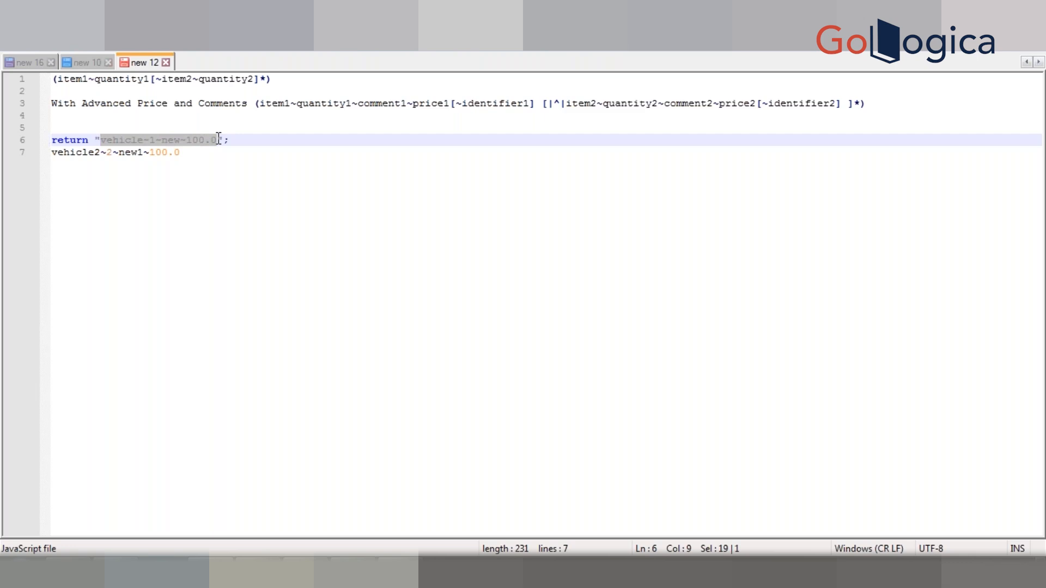
pyautogui.click(223, 152)
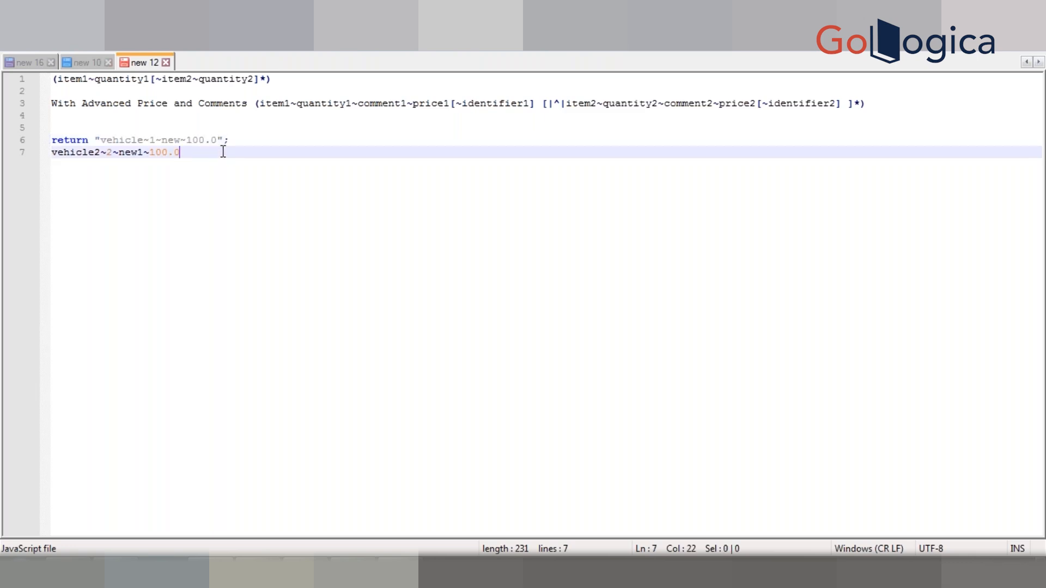
pyautogui.press('Home')
pyautogui.hotkey('ctrl', 'v')
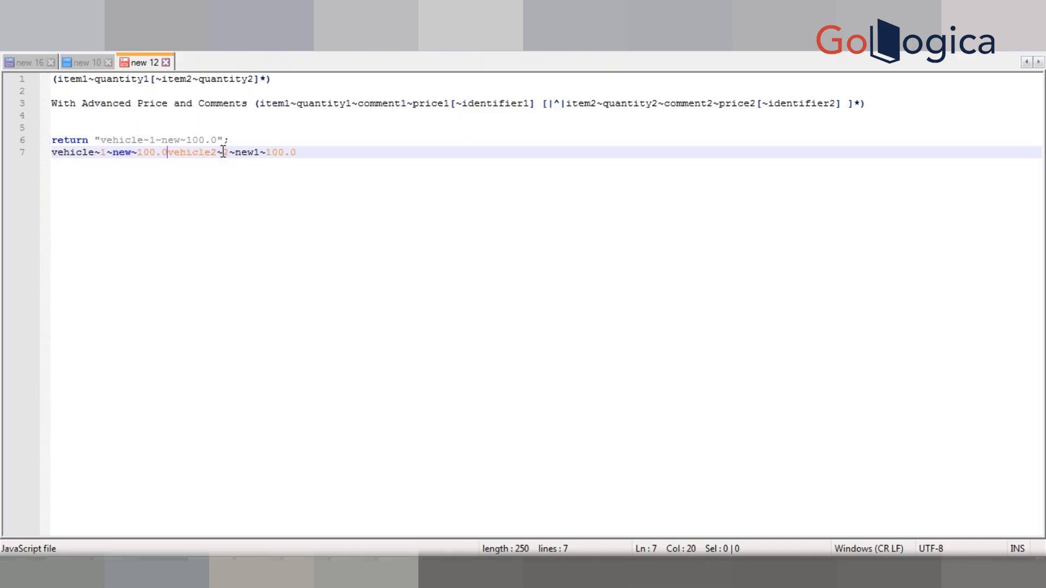
pyautogui.write('|^|')
# Step: Turn line 7 into the statement return "vehicle~1~new~100.0|^|vehicle2~2~new1~100.0";
pyautogui.click(51, 152)
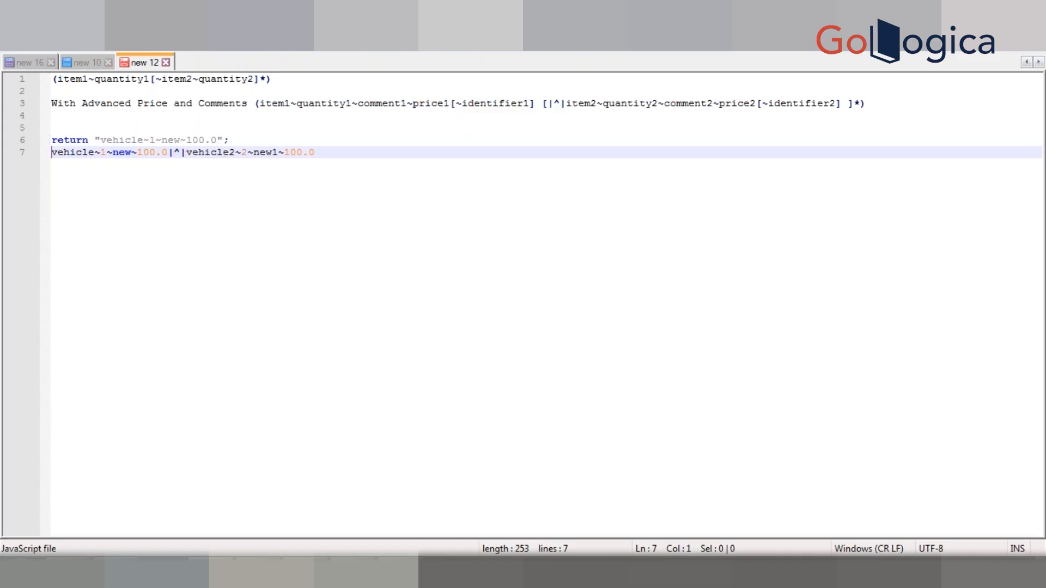
pyautogui.write('return "')
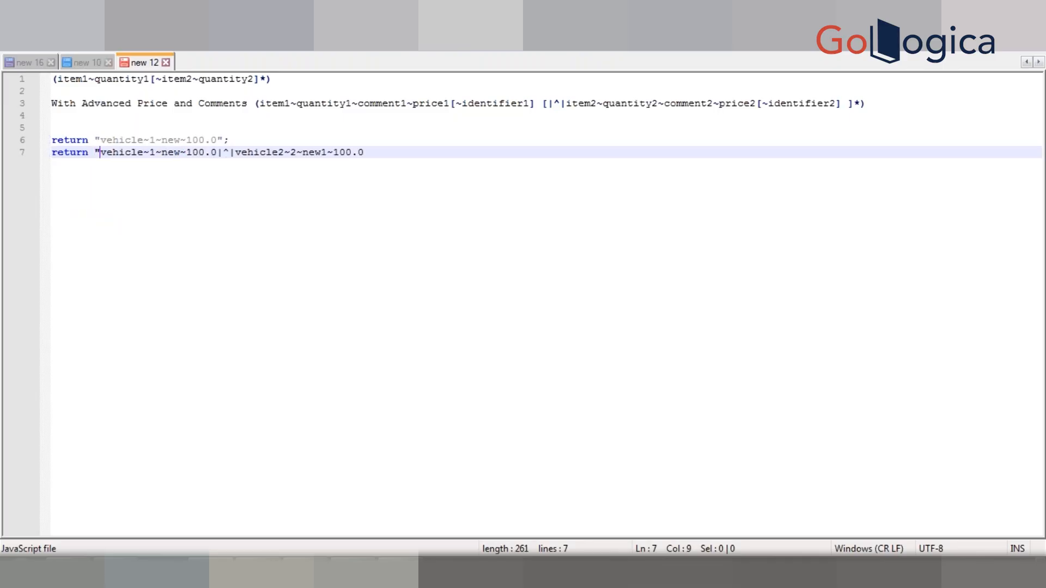
pyautogui.click(392, 153)
pyautogui.write('";')
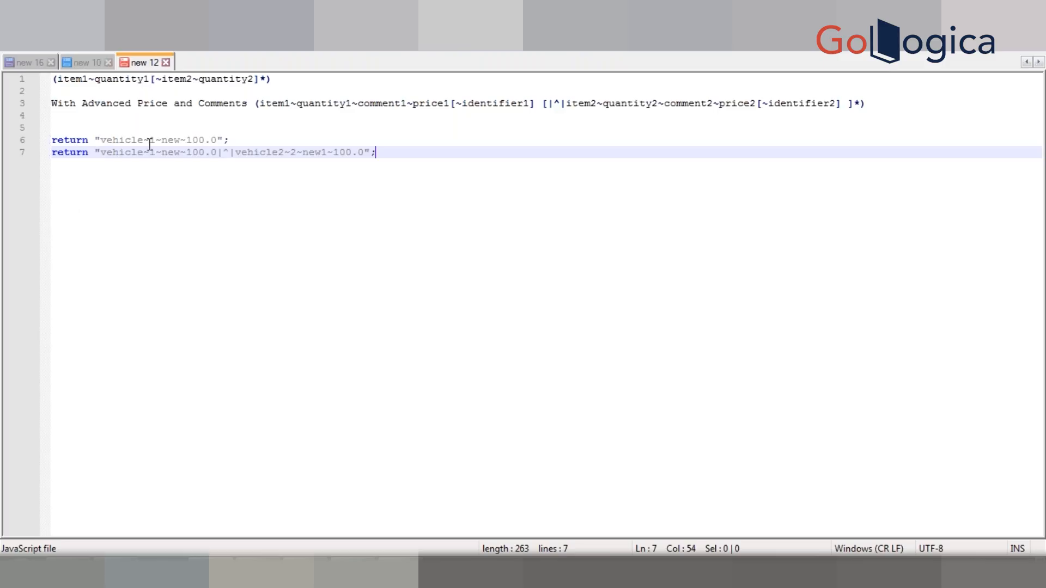
# Step: Add the note "~ - value delim" below the return statements, separated from them by an empty line
pyautogui.moveTo(143, 140); pyautogui.dragTo(150, 140)
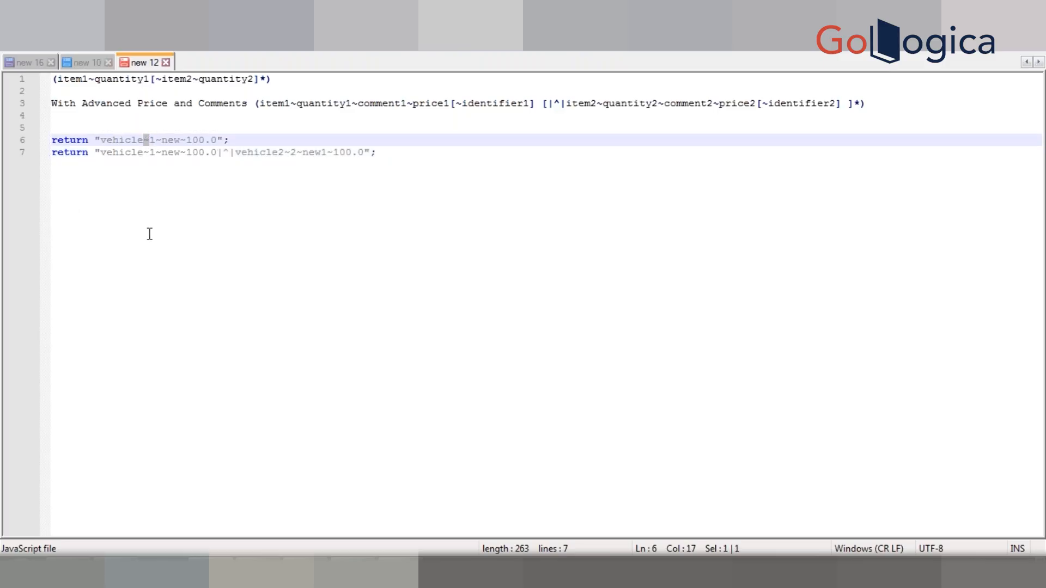
pyautogui.hotkey('ctrl', 'End')
pyautogui.press('Return')
pyautogui.press('Return')
pyautogui.write('~ - ')
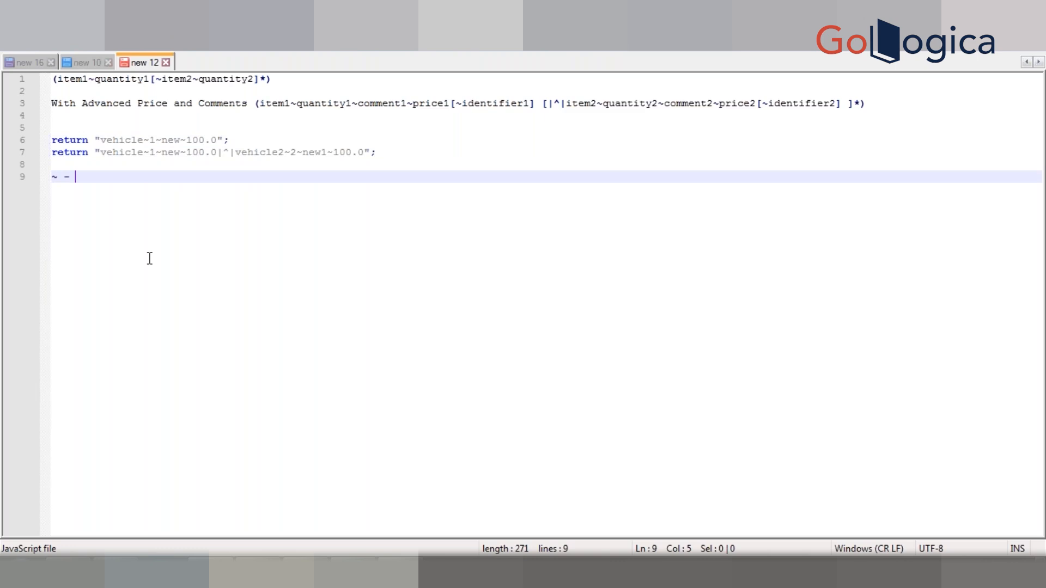
pyautogui.write('value de')
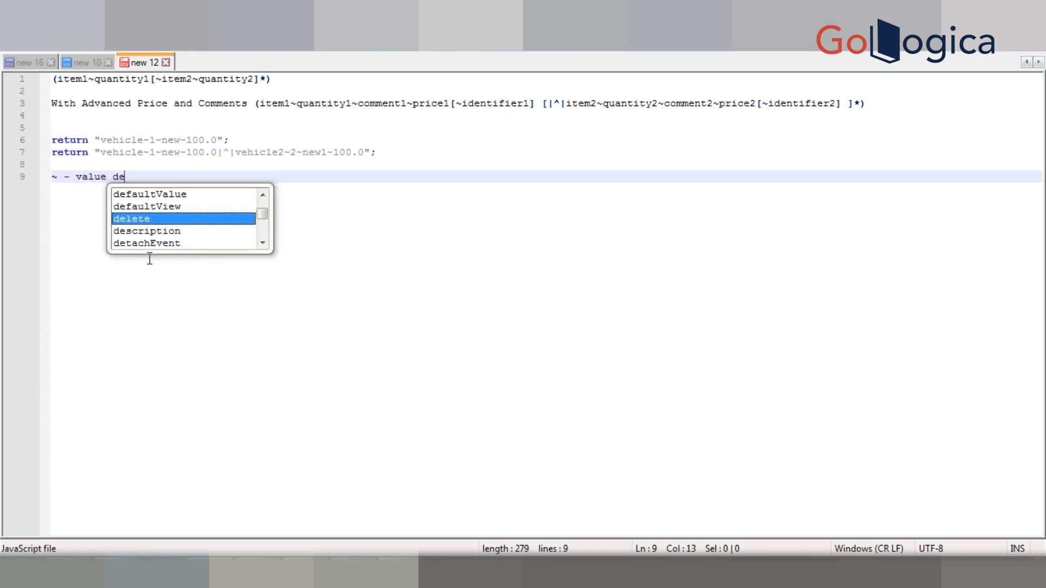
pyautogui.write('lim')
# Step: Add the note "|^| - item delim" on the line after the value delimiter note
pyautogui.press('Return')
pyautogui.write('|^')
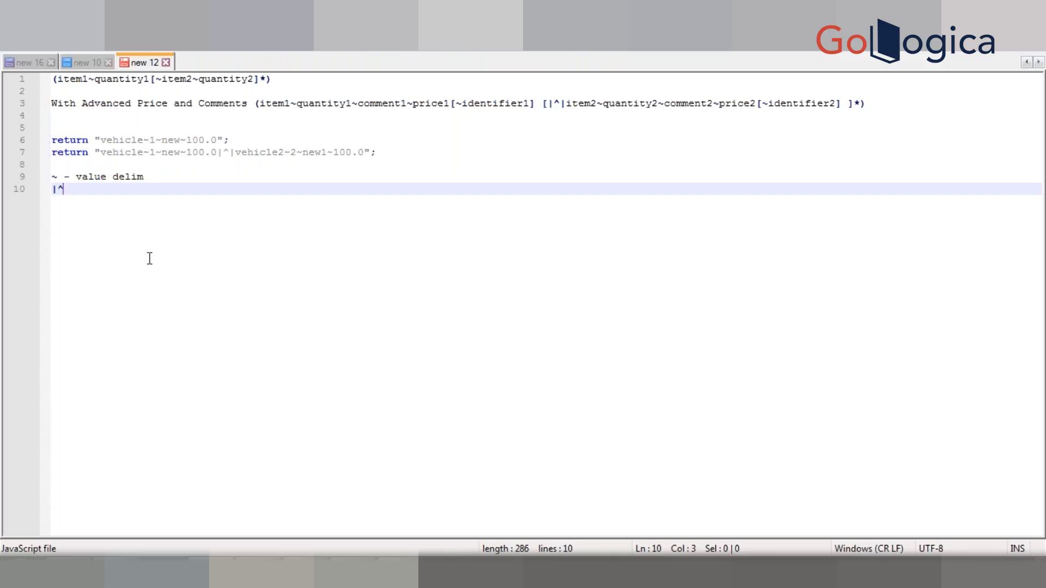
pyautogui.write('| - item delim')
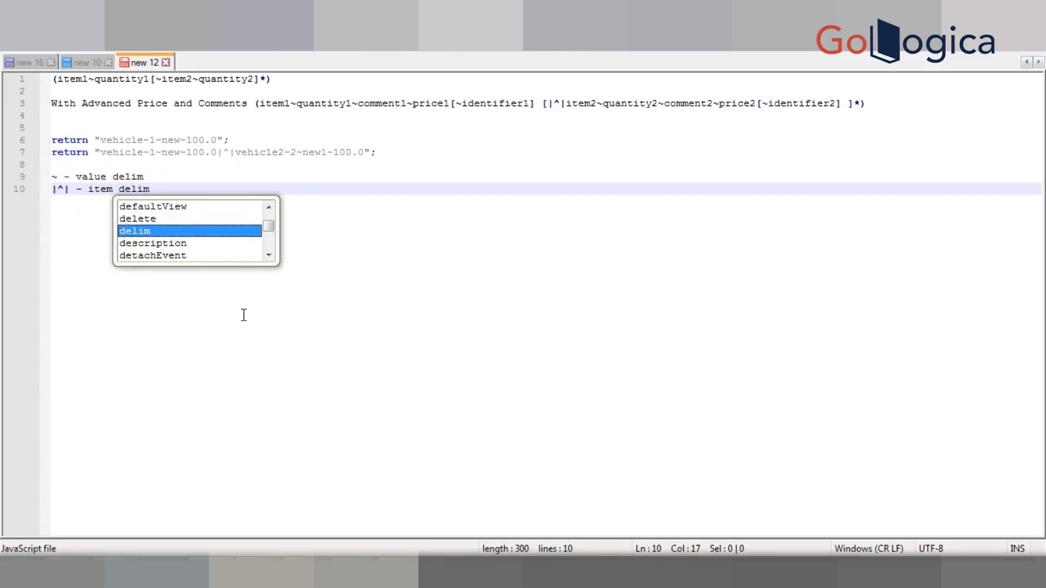
pyautogui.press('Escape')
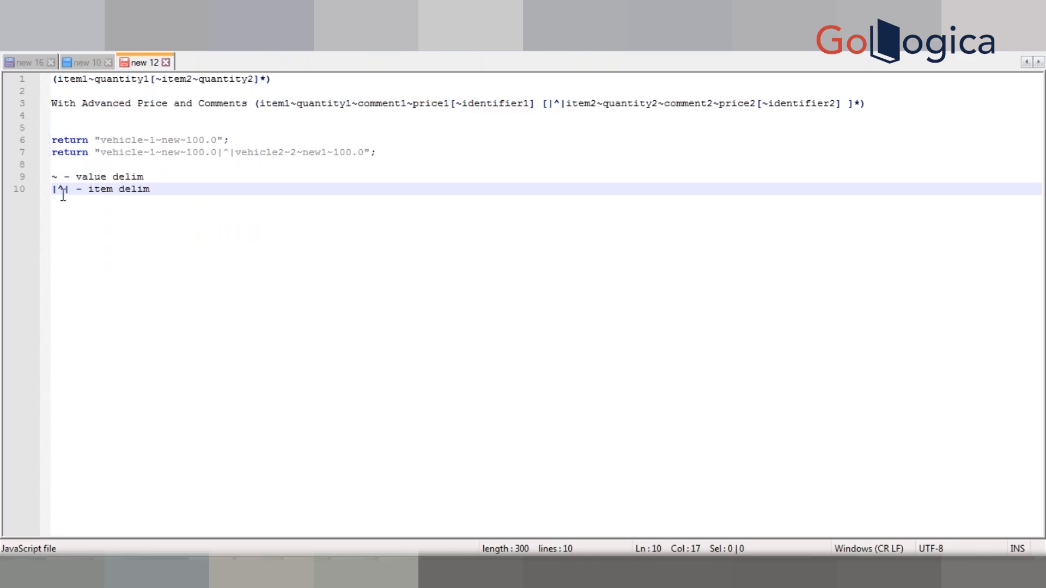
pyautogui.click(376, 104)
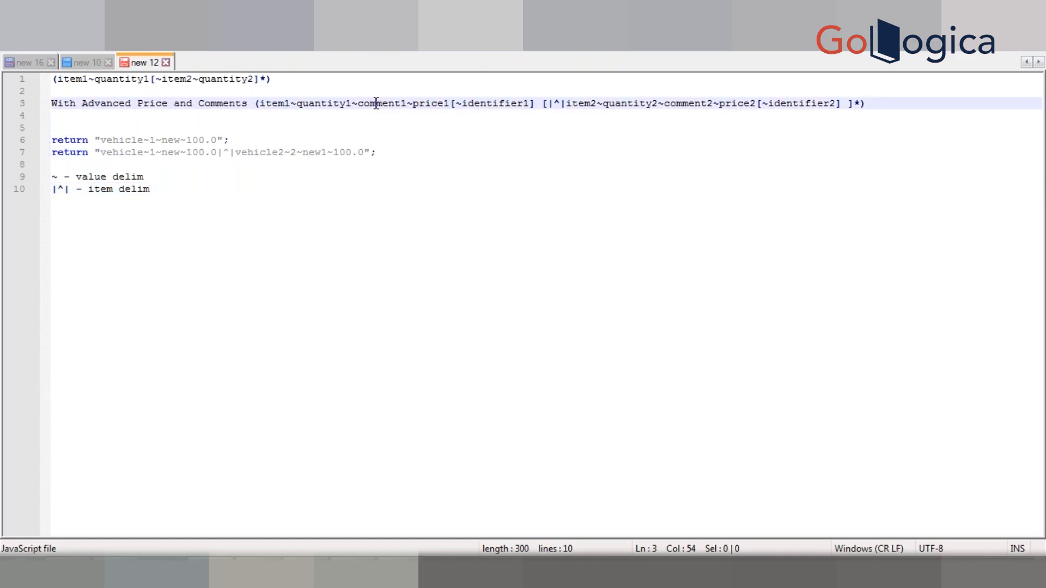
pyautogui.doubleClick(376, 104)
pyautogui.click(173, 152)
pyautogui.doubleClick(172, 152)
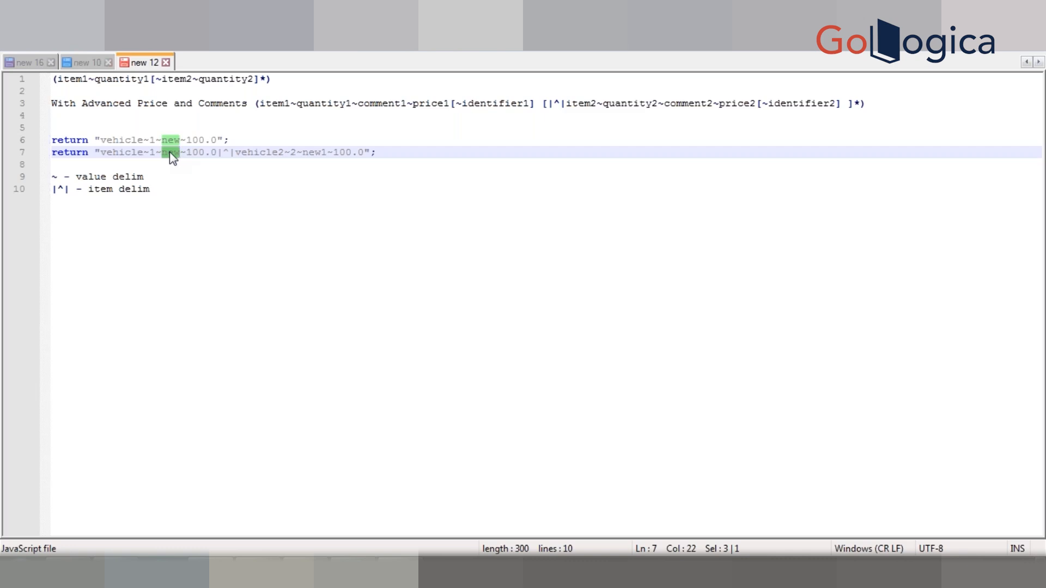
# Step: Write the sample string oldvehicle~5years~Hundai~noisnuarance on line 15, a few blank lines below the delimiter notes
pyautogui.click(185, 222)
pyautogui.press('Return')
pyautogui.press('Return')
pyautogui.press('Return')
pyautogui.press('Return')
pyautogui.press('Return')
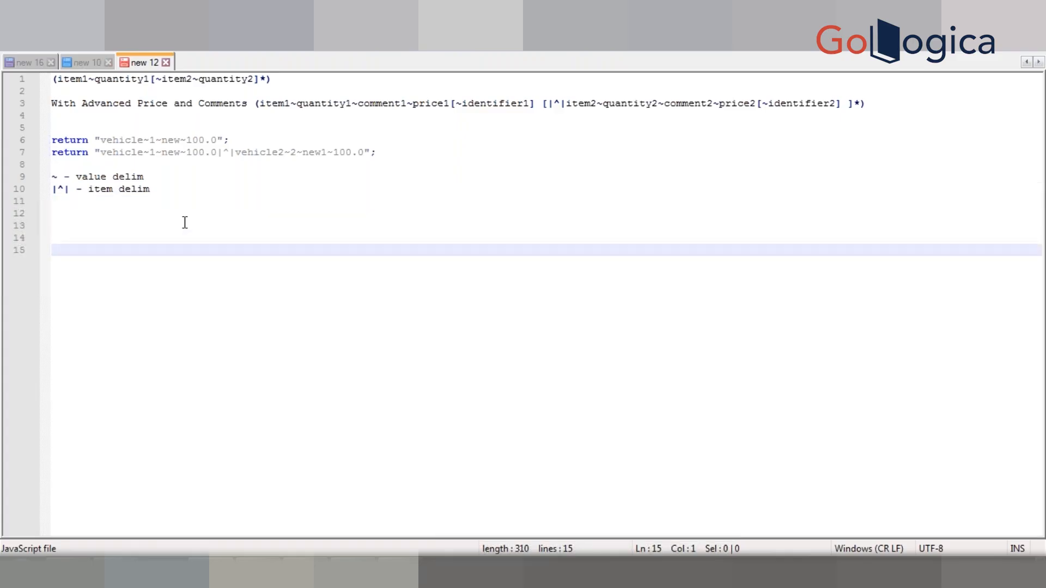
pyautogui.write('oldvehicle')
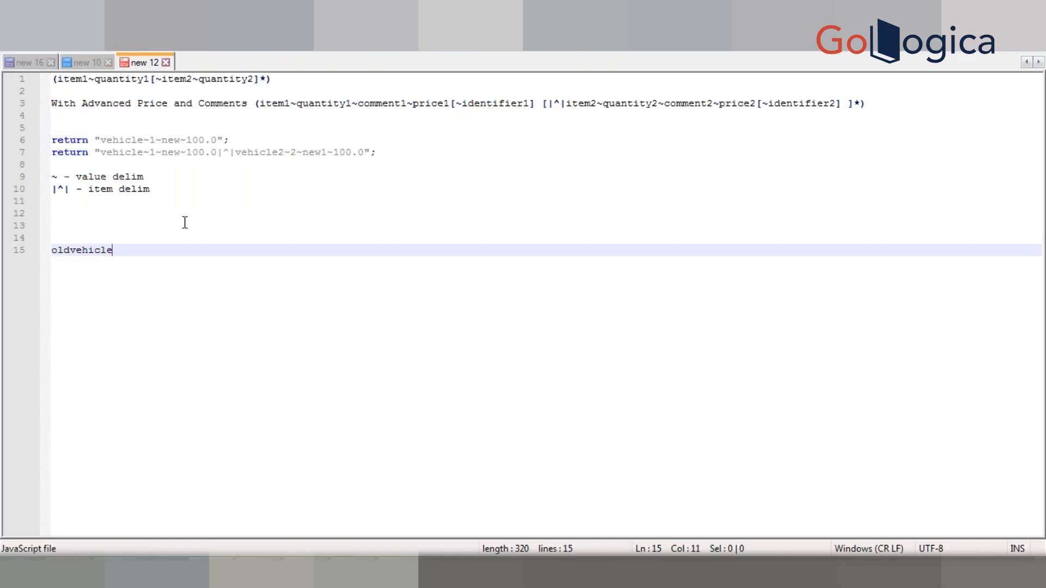
pyautogui.write('~5years~Hundai~no')
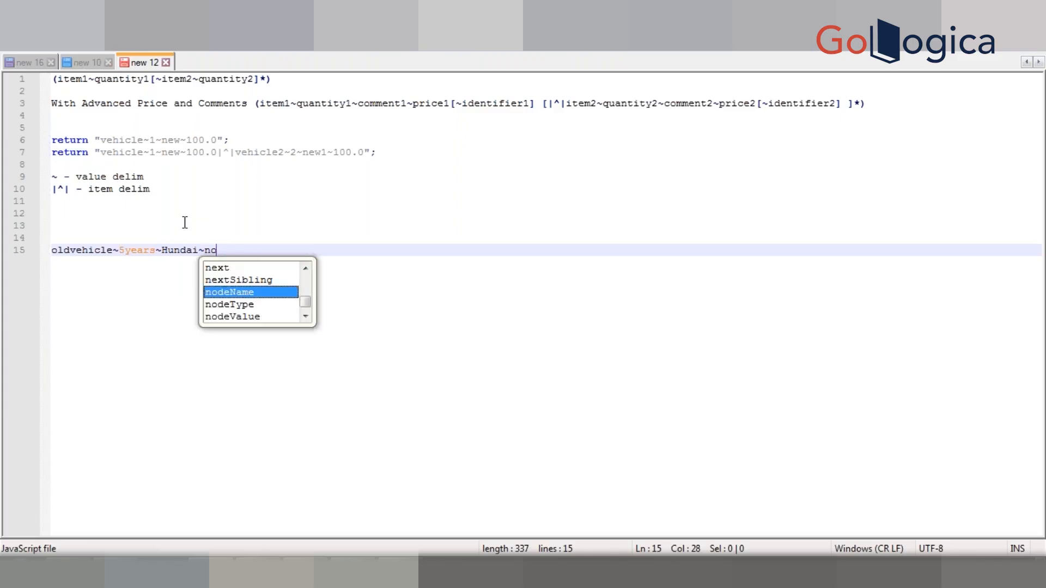
pyautogui.write('isnuarance')
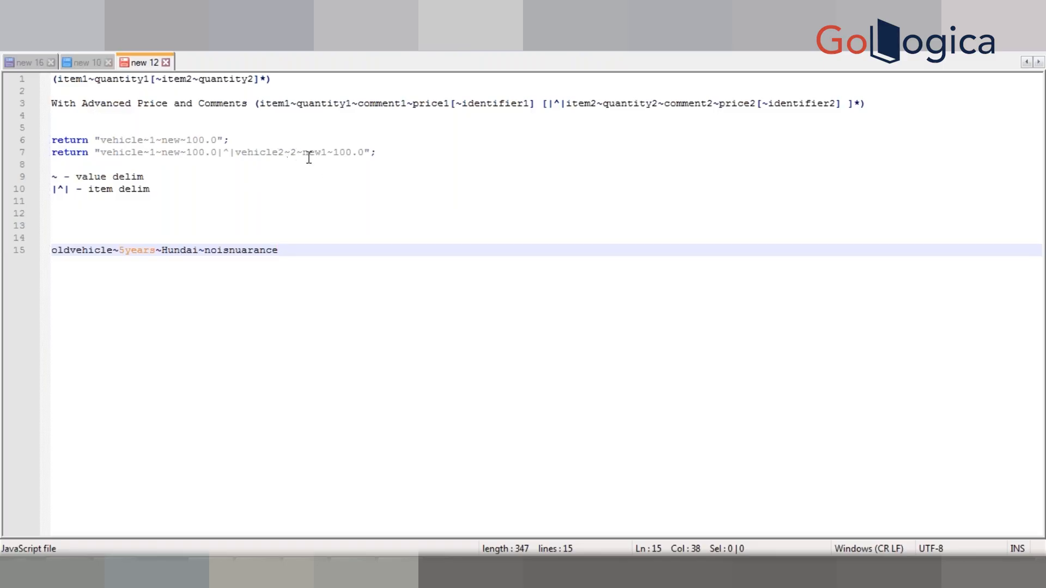
# Step: Insert ~good after new1 in the vehicle2 entry of the second return statement
pyautogui.click(328, 152)
pyautogui.write('~')
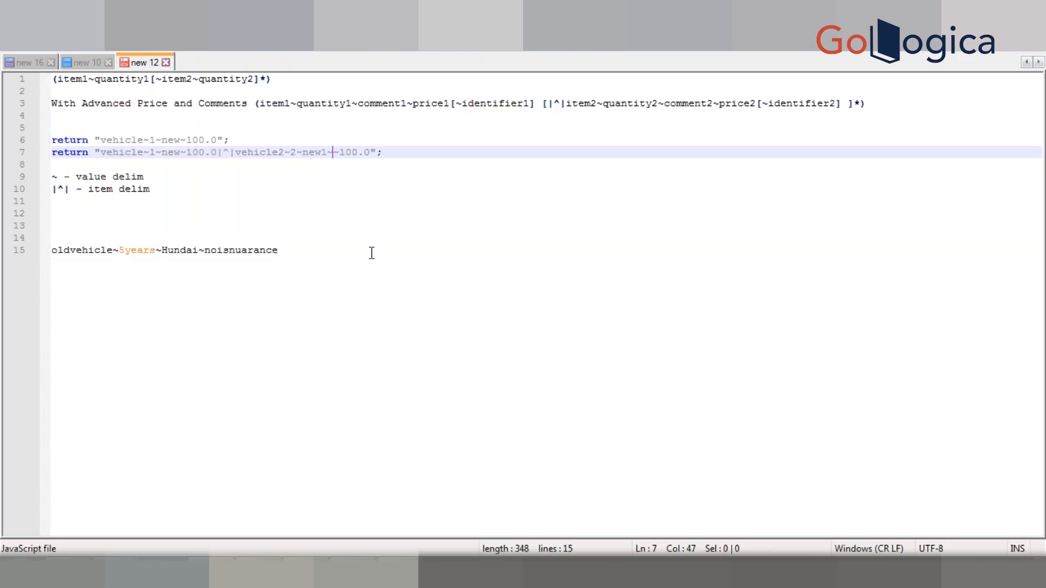
pyautogui.write('good')
pyautogui.click(410, 256)
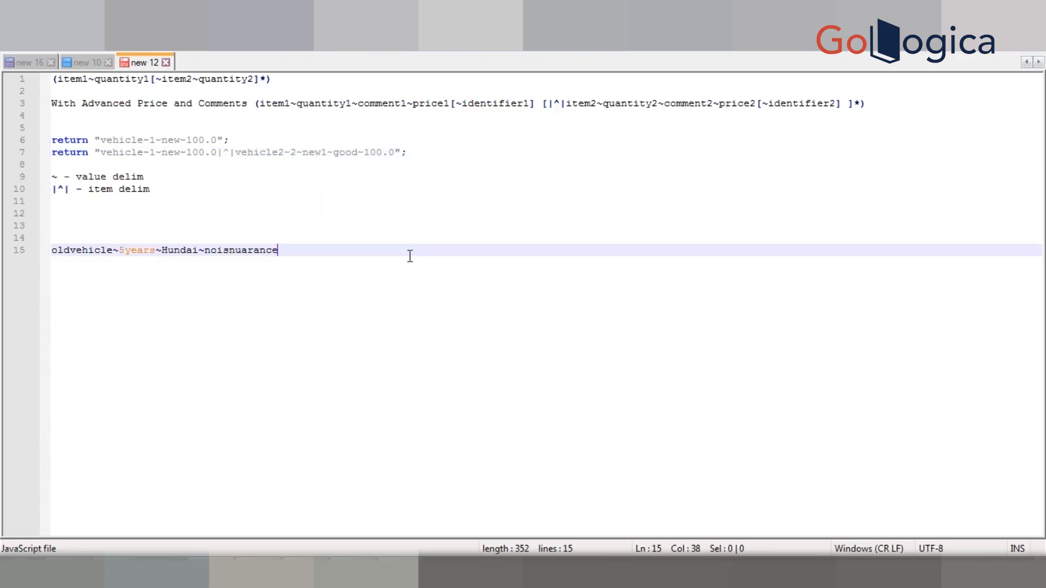
pyautogui.doubleClick(317, 153)
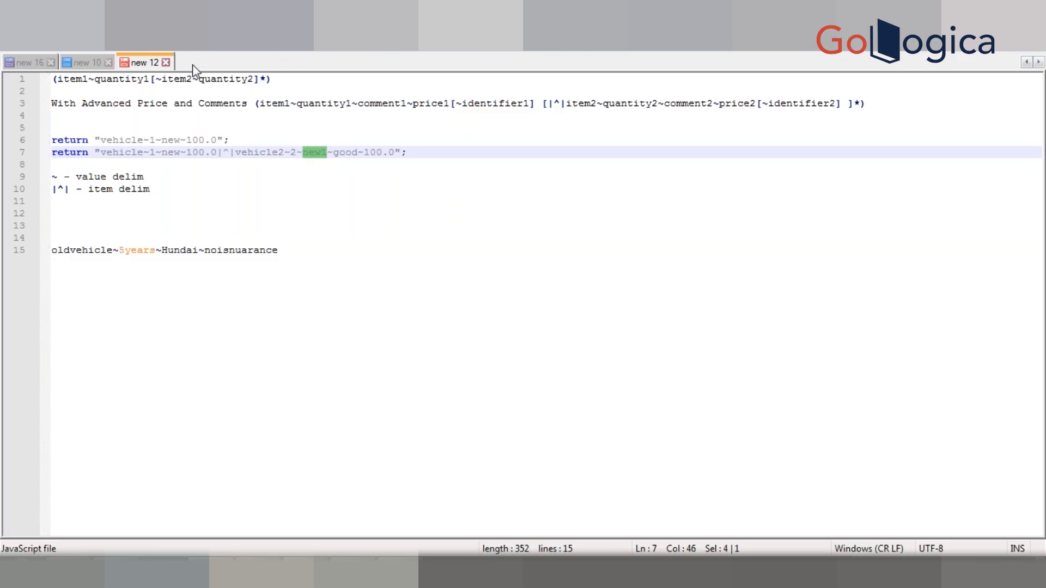
pyautogui.doubleClick(347, 153)
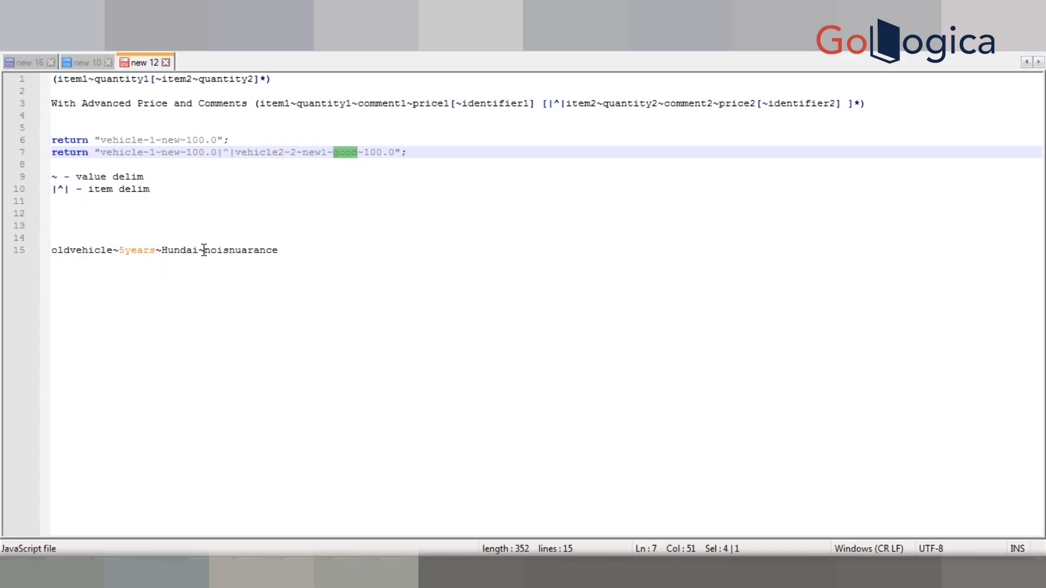
# Step: Replace the tilde between oldvehicle and 5years on line 15 with $$
pyautogui.click(286, 251)
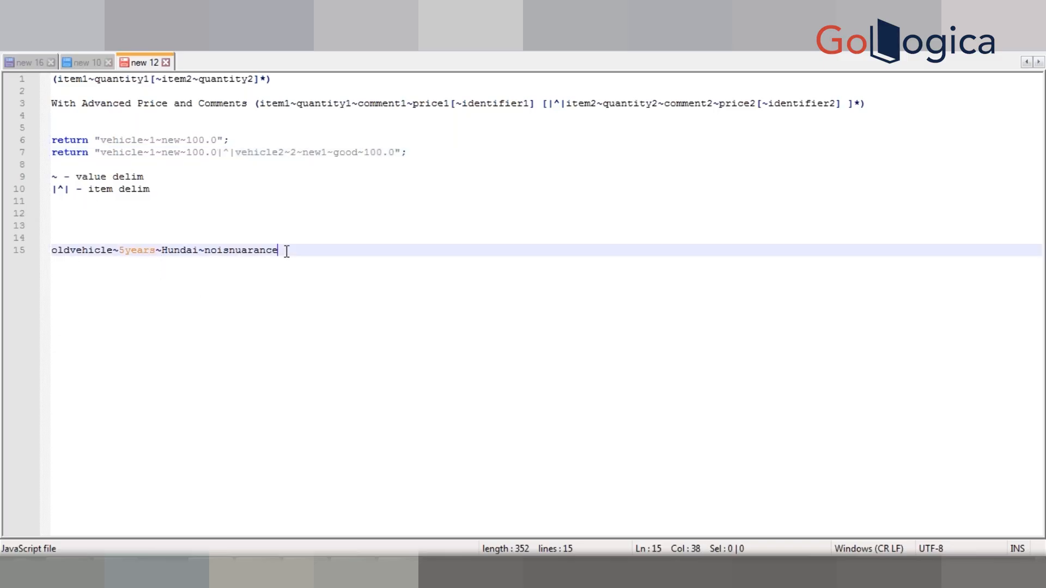
pyautogui.click(120, 251)
pyautogui.press('BackSpace')
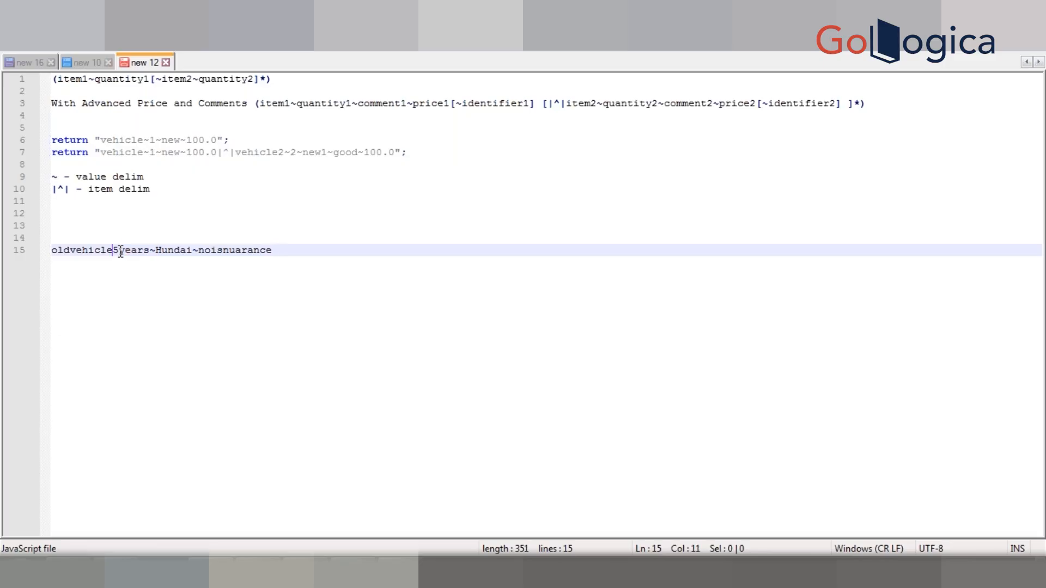
pyautogui.write('$$')
pyautogui.click(343, 263)
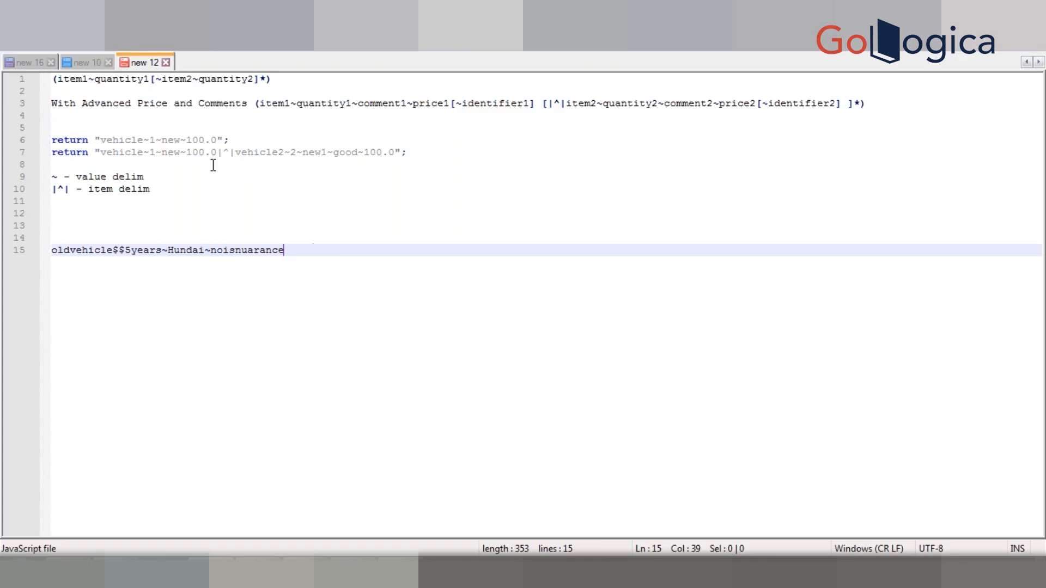
pyautogui.doubleClick(124, 83)
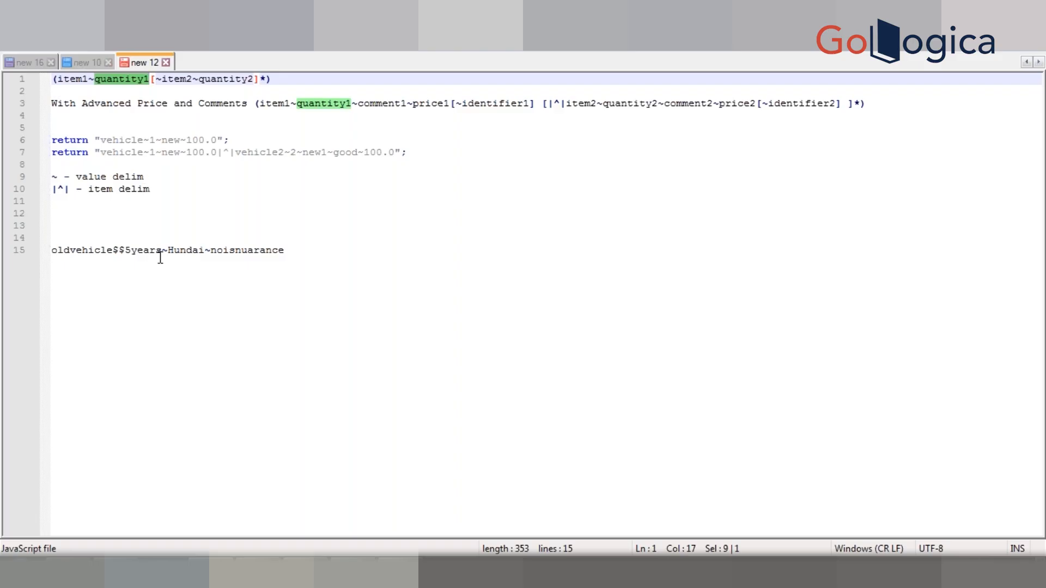
pyautogui.click(347, 278)
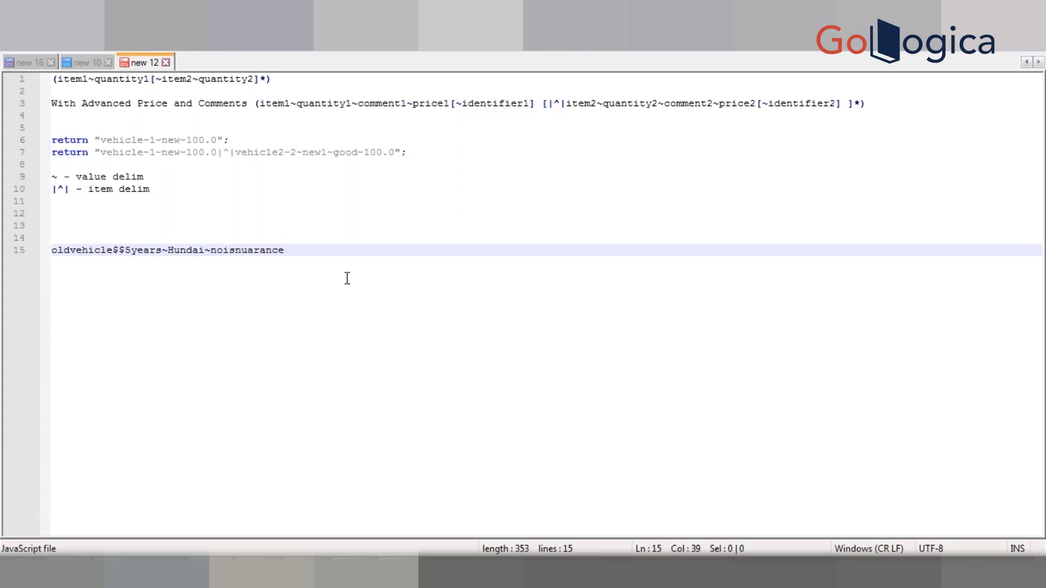
pyautogui.click(73, 80)
pyautogui.doubleClick(74, 80)
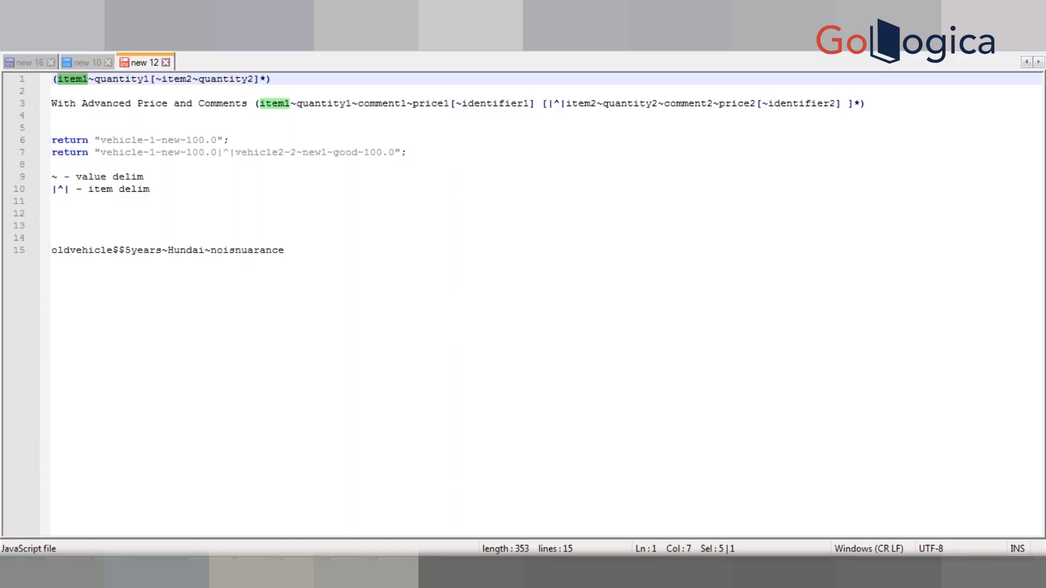
# Step: Switch to the browser with the Oracle CPQ rule and close the page search bar and developer tools
pyautogui.hotkey('alt', 'Tab')
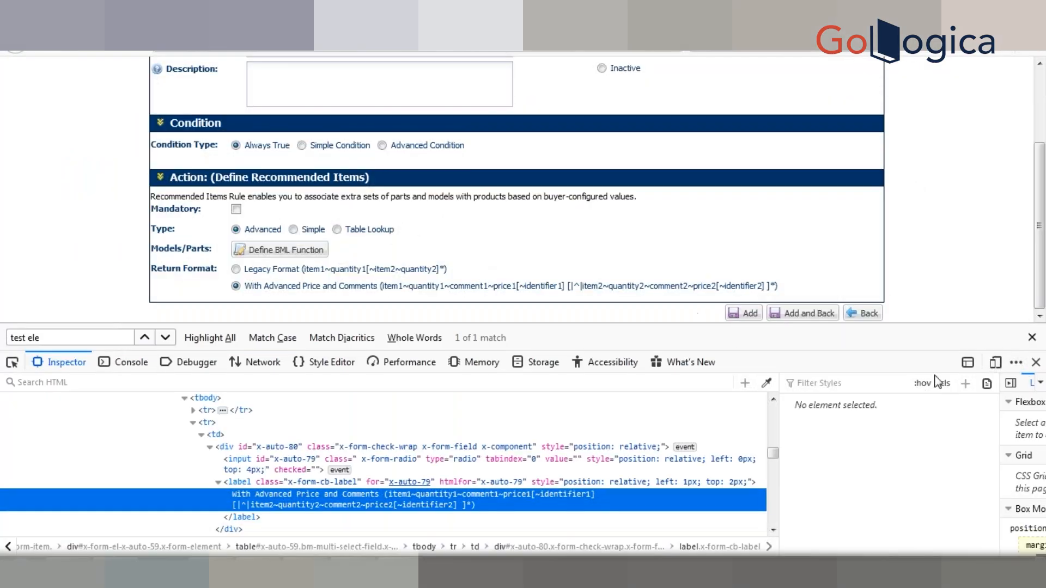
pyautogui.click(1032, 338)
pyautogui.click(1034, 363)
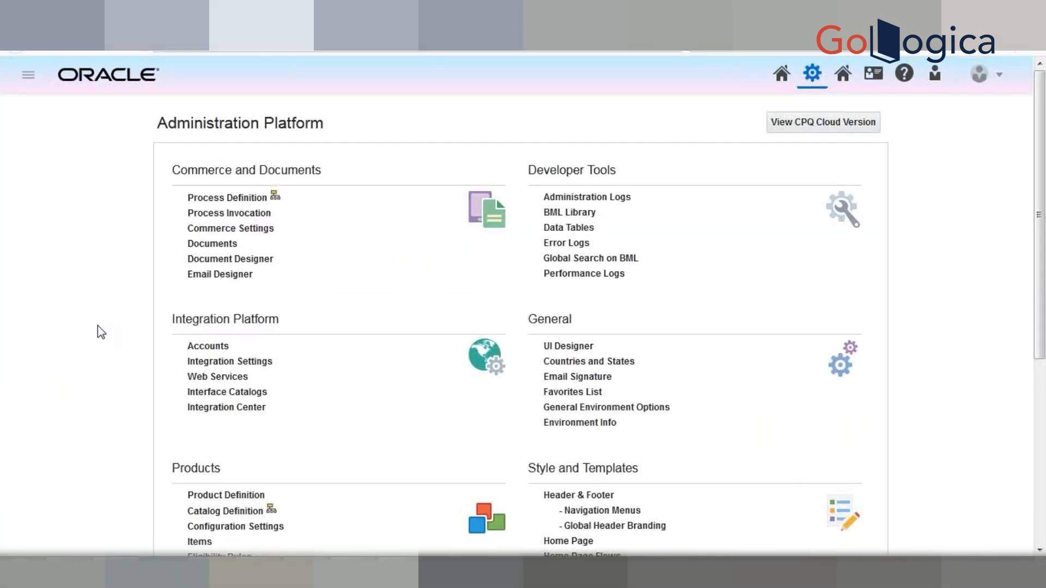
# Step: Open the Items page of the Products section in a new browser tab and view it
pyautogui.scroll(-3, 97, 325)
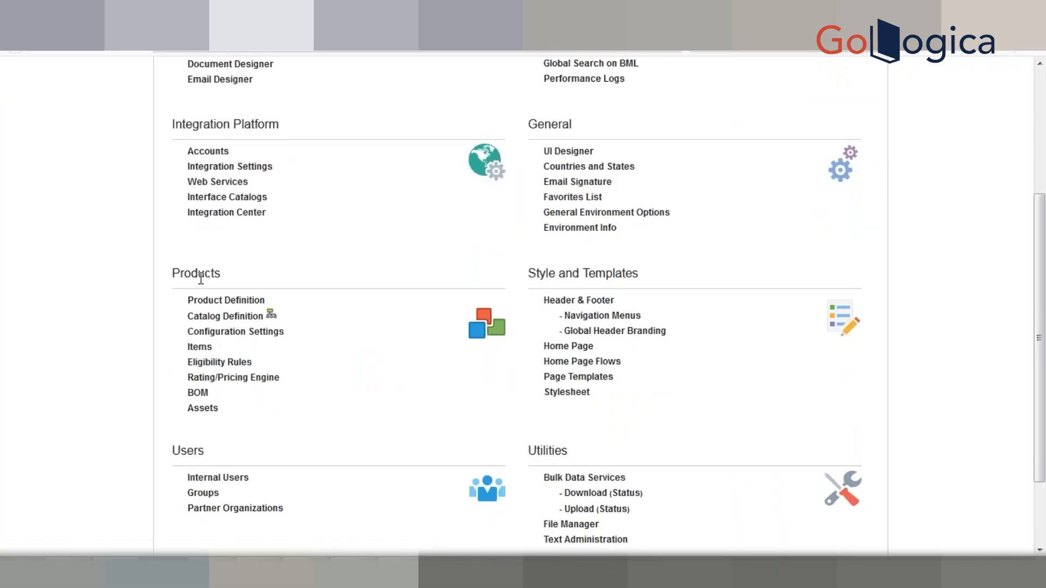
pyautogui.rightClick(206, 352)
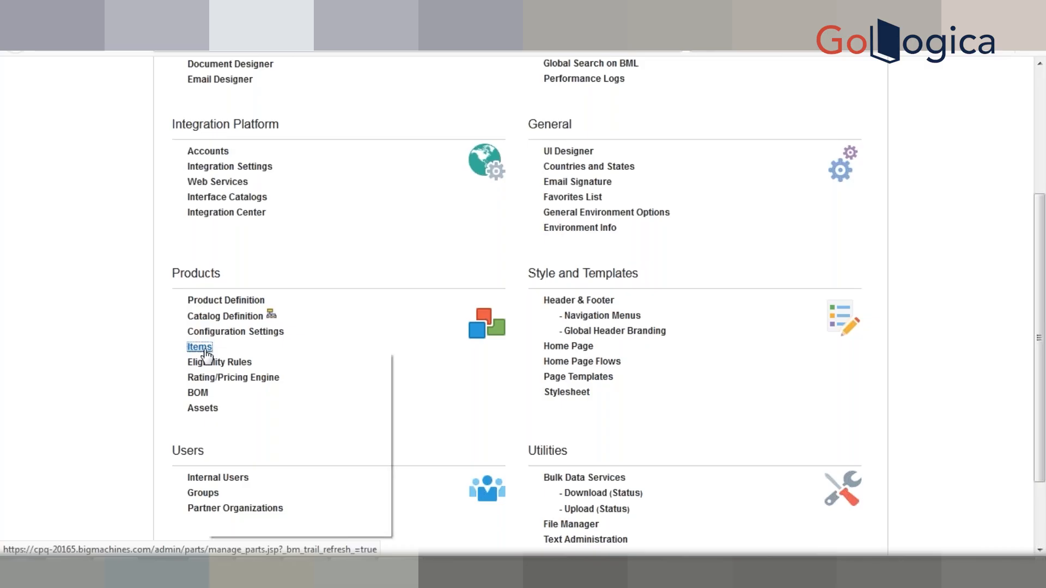
pyautogui.press('Escape')
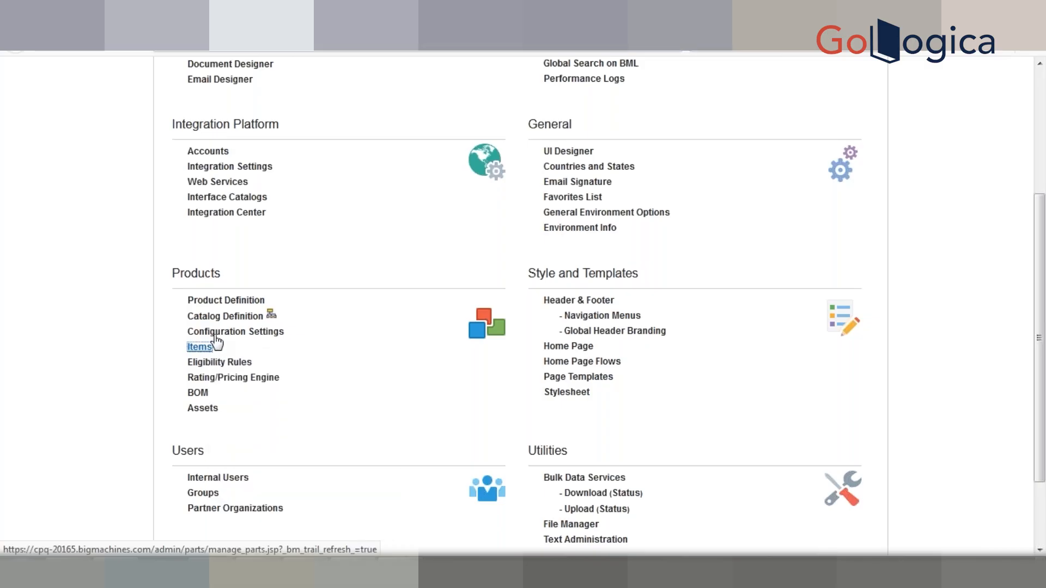
pyautogui.hotkey('ctrl', 'Tab')
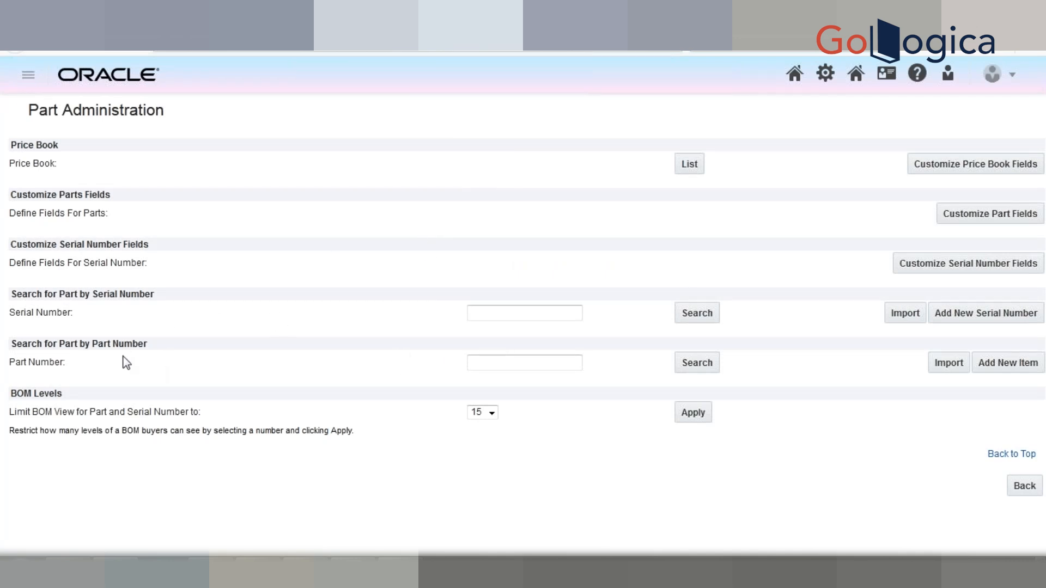
# Step: Search for parts with an empty part number and look through the listed part numbers and descriptions
pyautogui.tripleClick(51, 347)
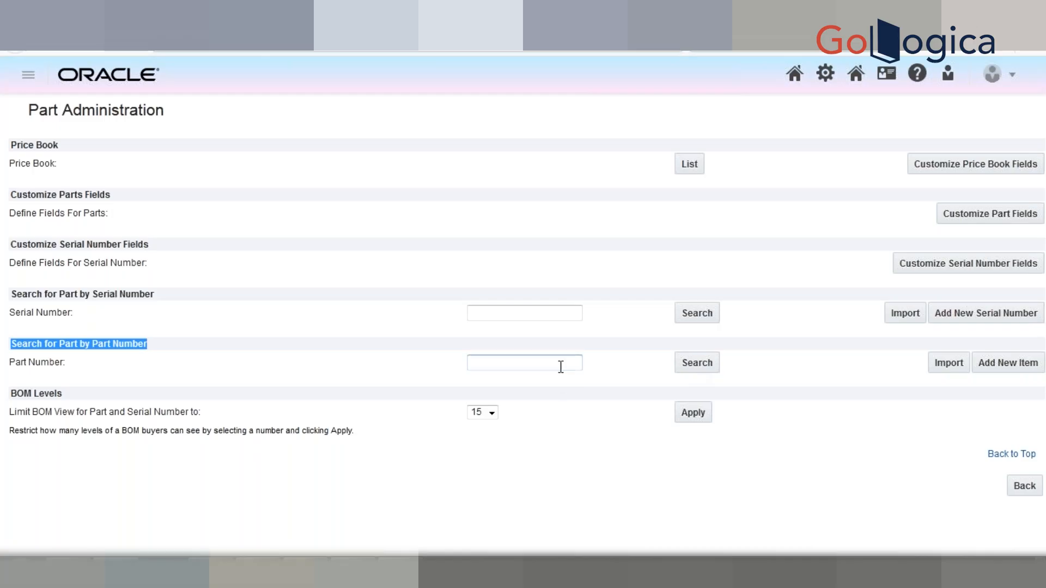
pyautogui.click(693, 366)
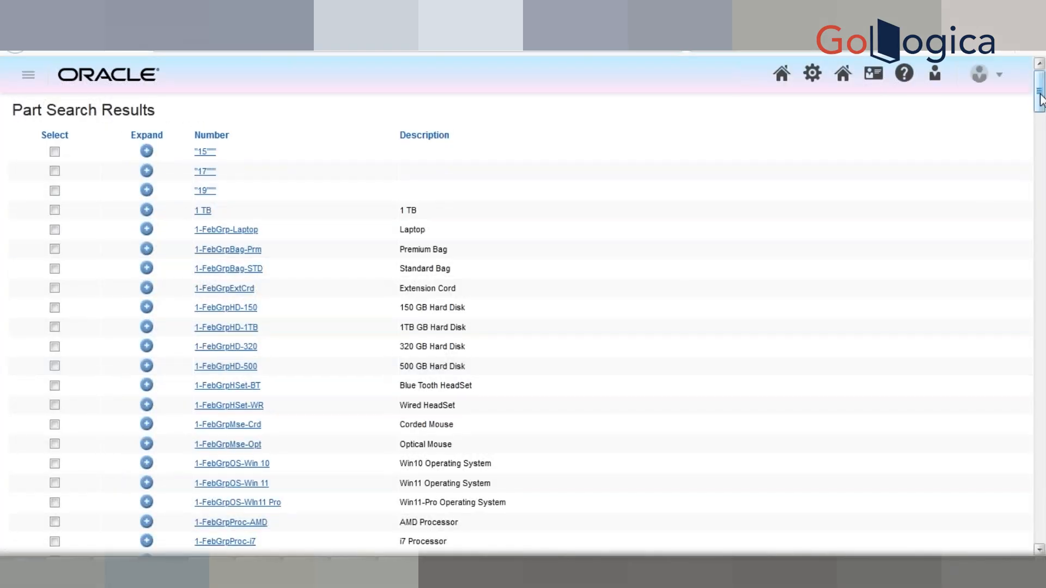
pyautogui.moveTo(1040, 100)
pyautogui.mouseDown()
pyautogui.moveTo(1041, 464)
pyautogui.moveTo(1040, 101)
pyautogui.mouseUp()
pyautogui.scroll(-15, 905, 205)
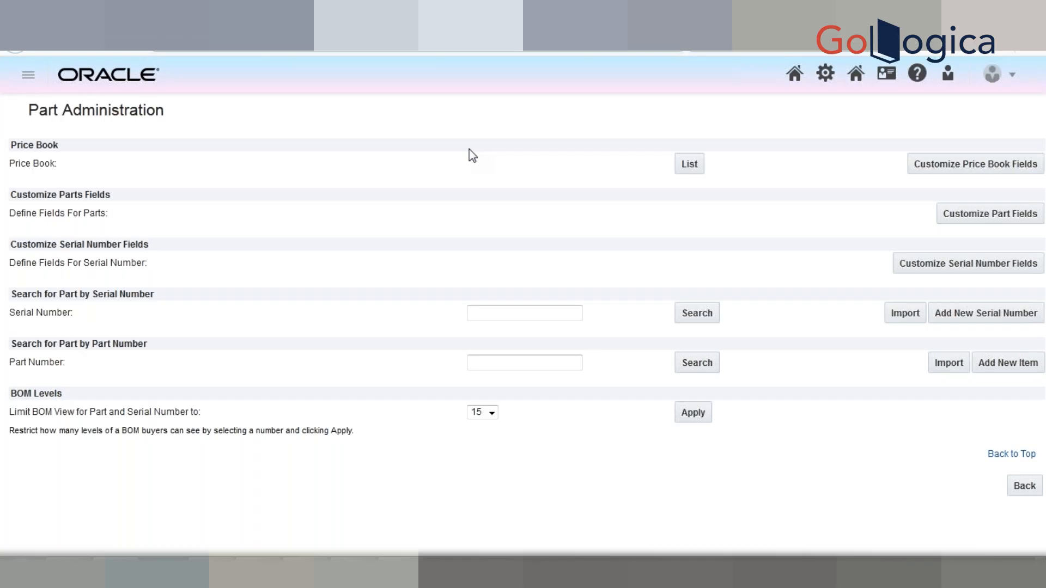
# Step: Switch to the Excel product sheet and look through its product IDs, attributes and unit prices
pyautogui.hotkey('alt', 'Tab')
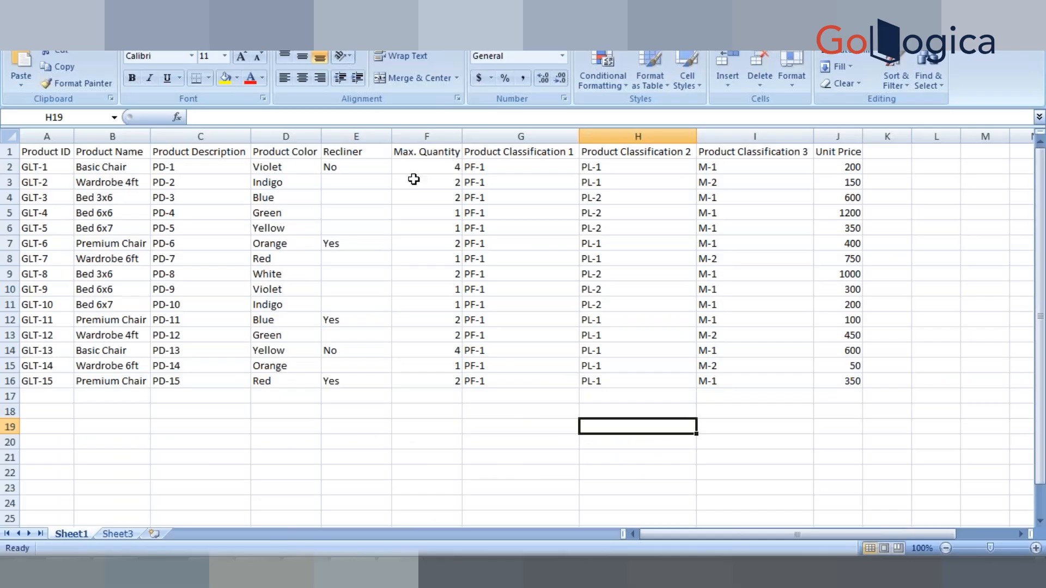
pyautogui.click(371, 396)
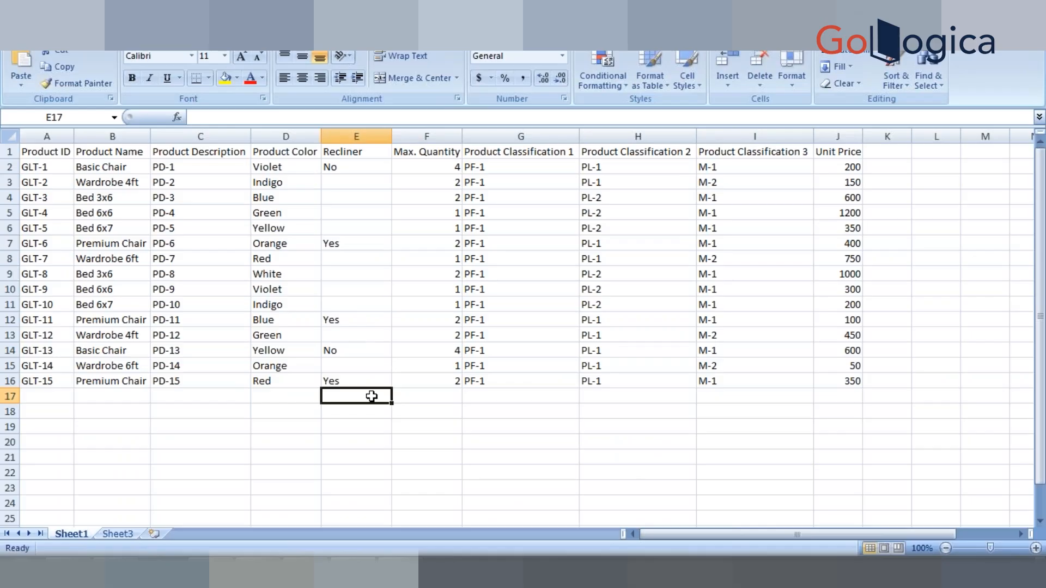
# Step: Switch to Notepad++ and examine the return strings on lines 6 and 7 against the format definition and the comment example on line 15
pyautogui.hotkey('alt', 'Tab')
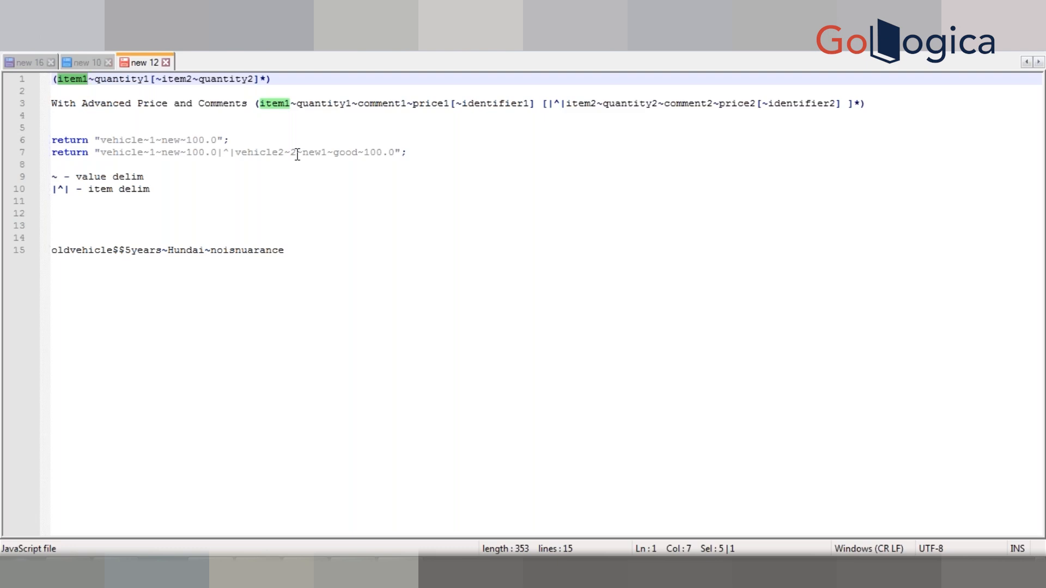
pyautogui.click(245, 142)
pyautogui.click(430, 150)
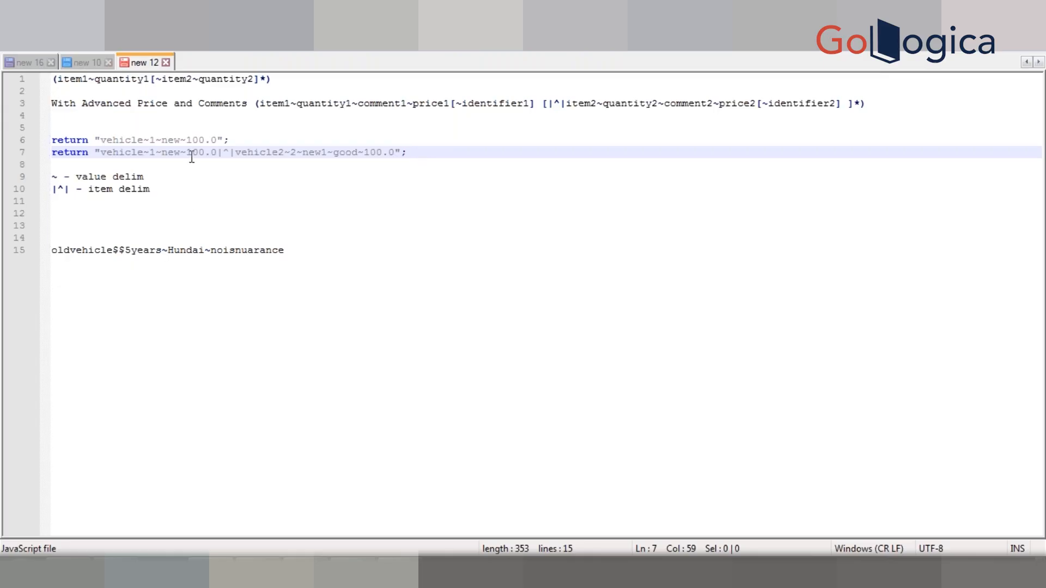
pyautogui.click(256, 141)
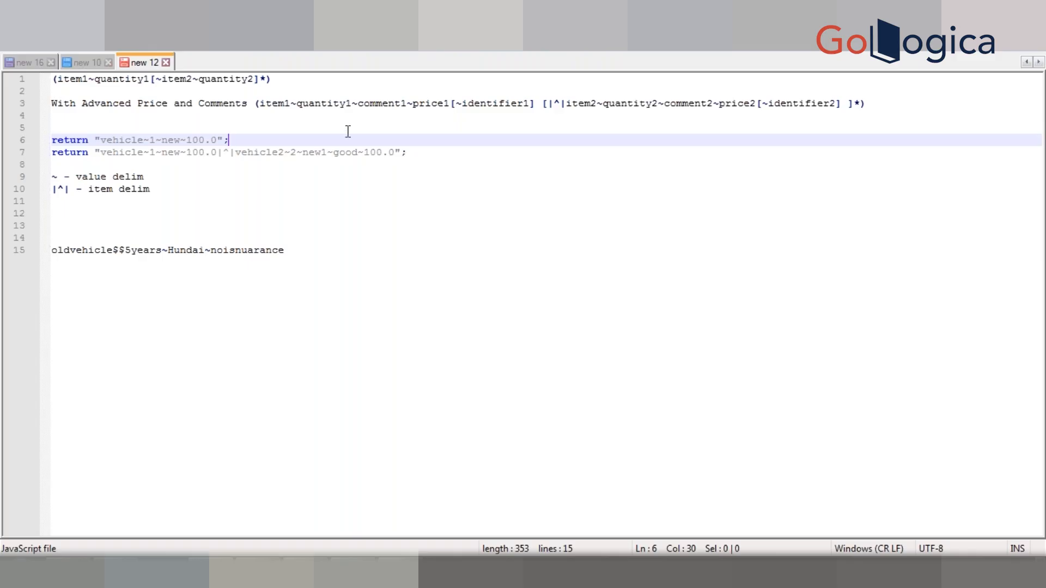
pyautogui.click(438, 148)
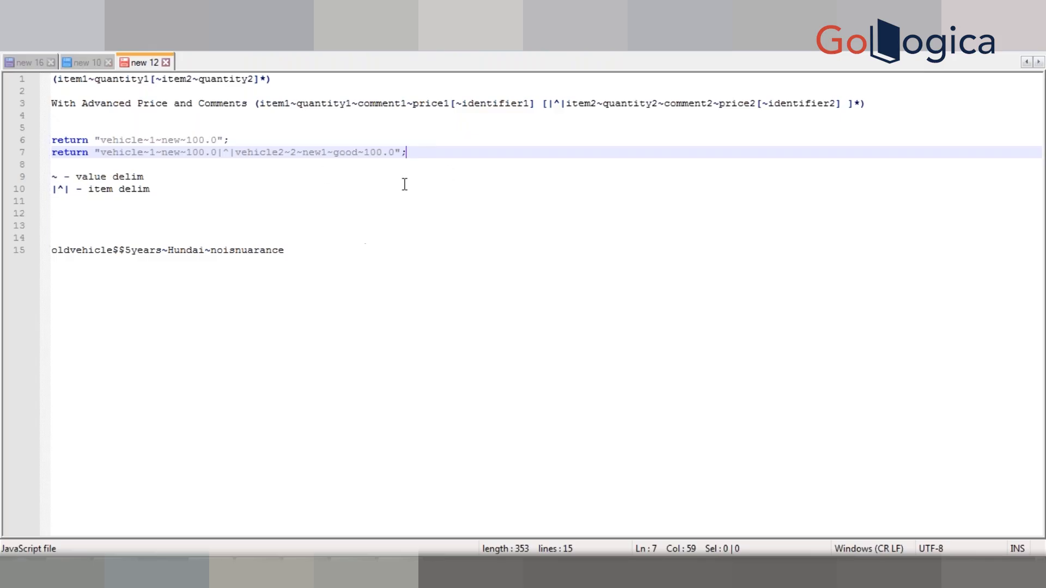
pyautogui.click(501, 223)
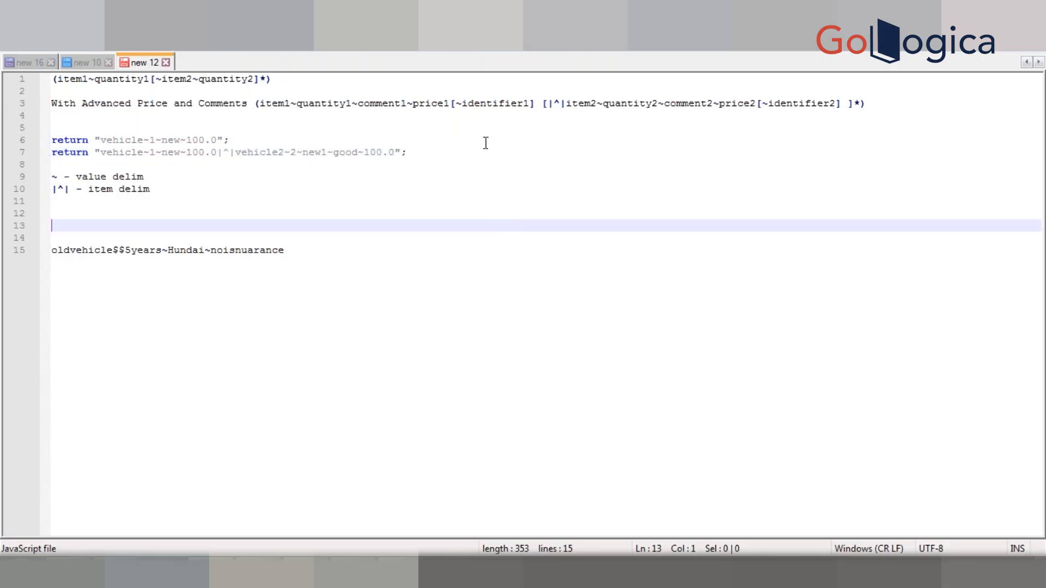
pyautogui.click(477, 157)
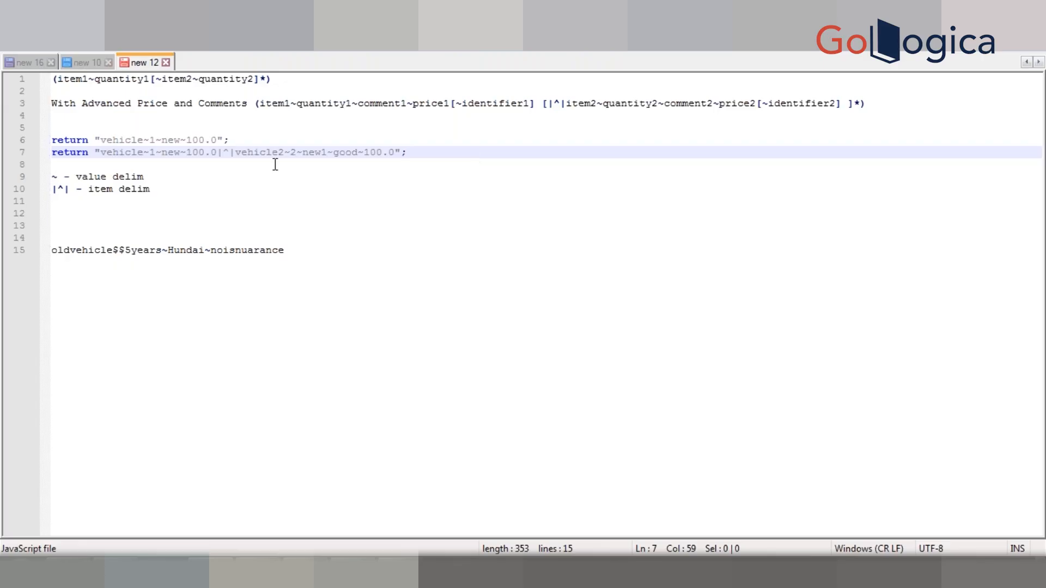
pyautogui.click(318, 150)
pyautogui.doubleClick(319, 150)
pyautogui.click(53, 250)
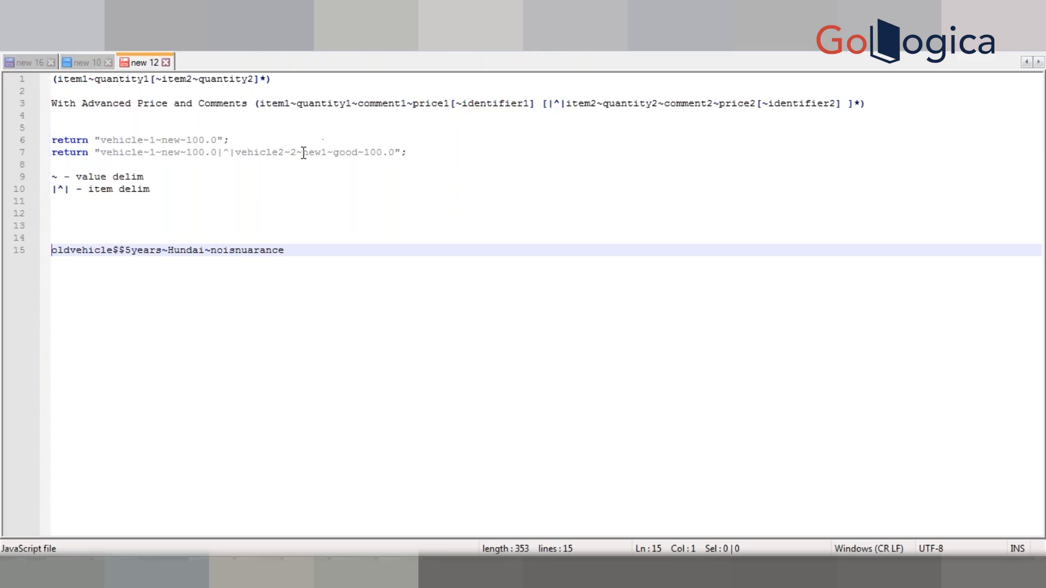
pyautogui.click(426, 152)
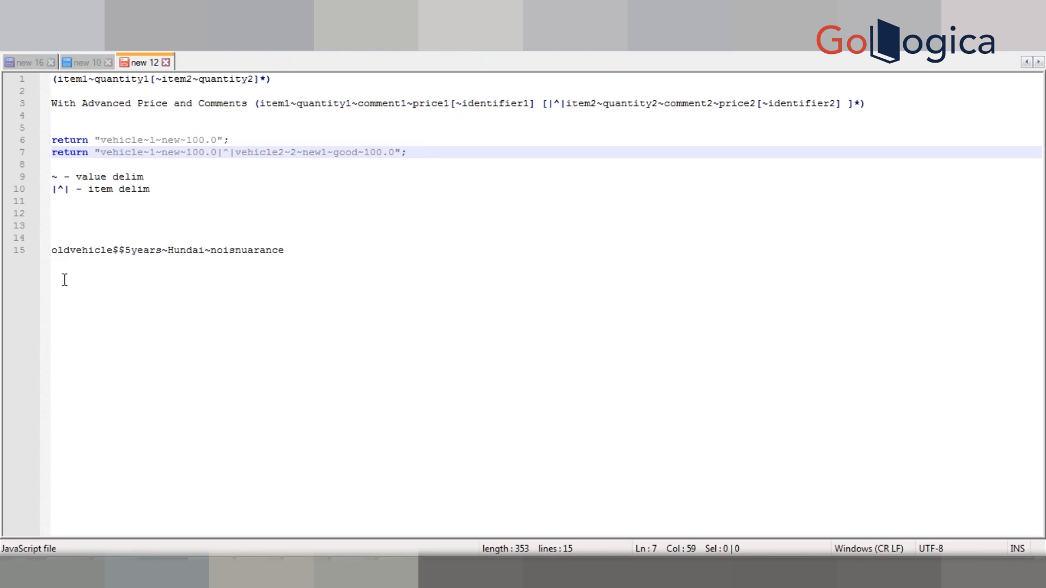
# Step: Label the oldvehicle example on line 15 by inserting "comment -> " at its beginning
pyautogui.click(54, 251)
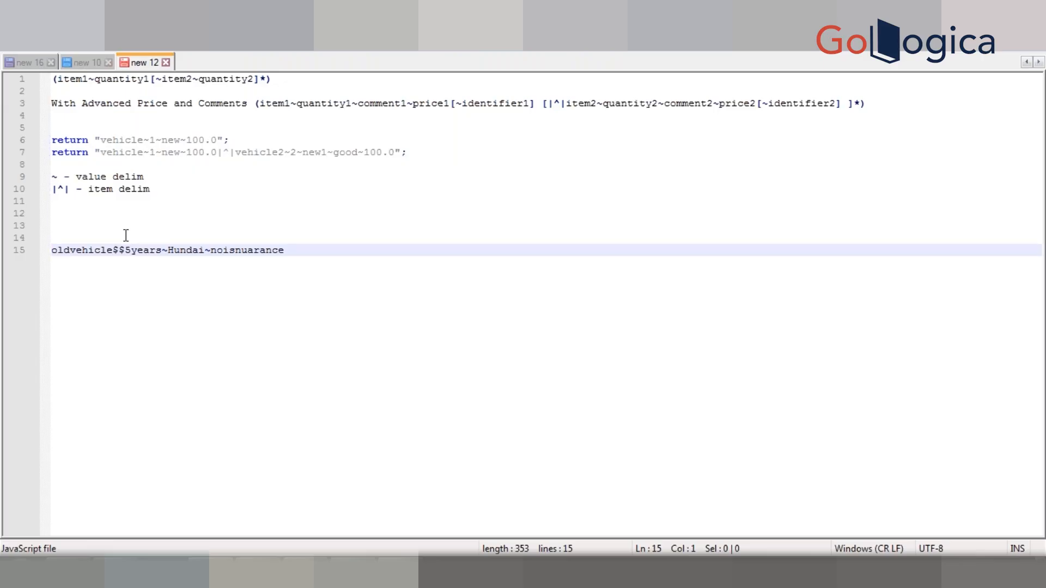
pyautogui.write('comment ')
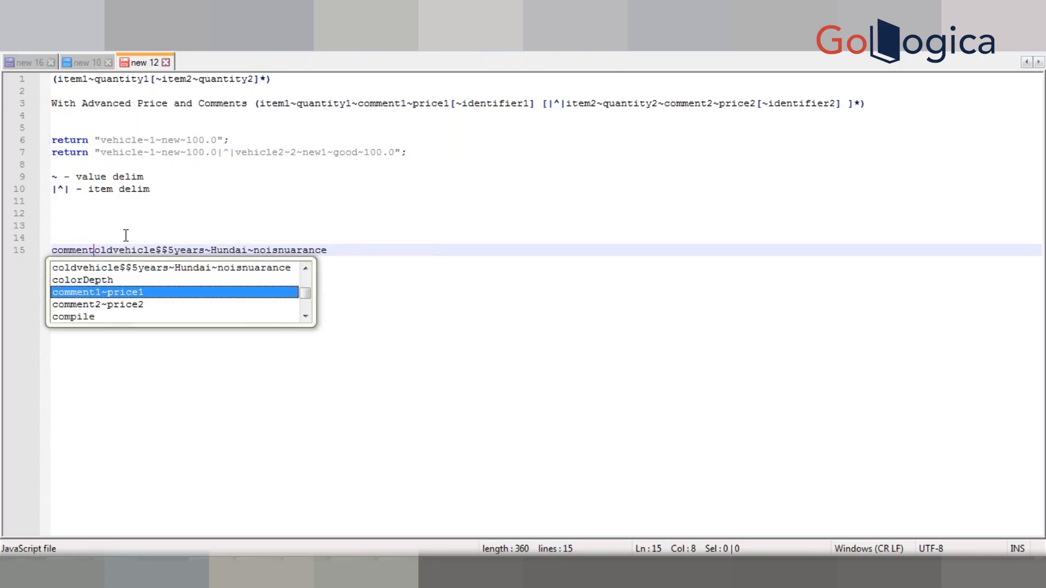
pyautogui.write('->')
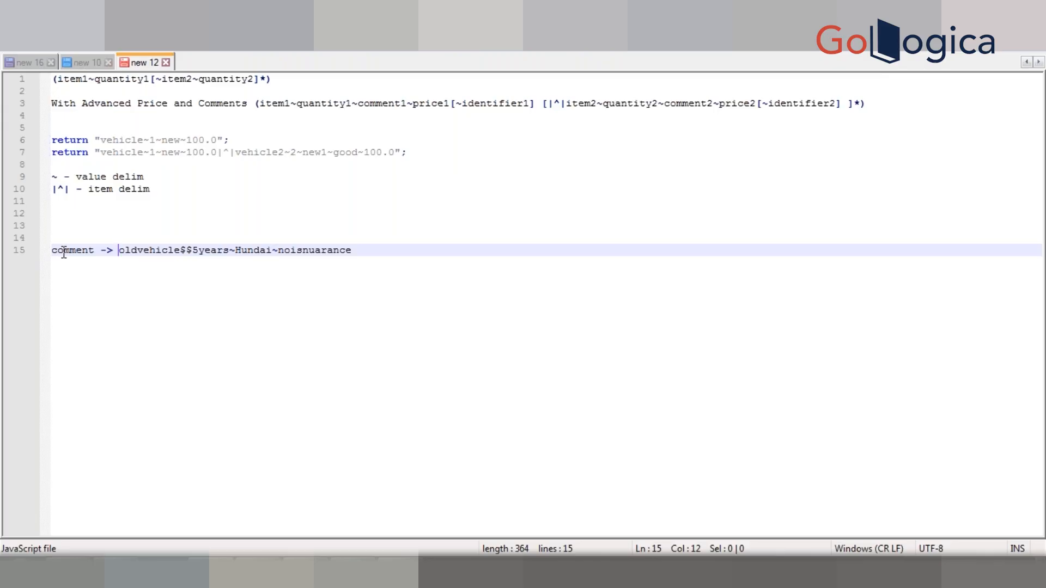
# Step: Switch to the browser and view the Test Rec Item Rule form in its own tab
pyautogui.hotkey('alt', 'Tab')
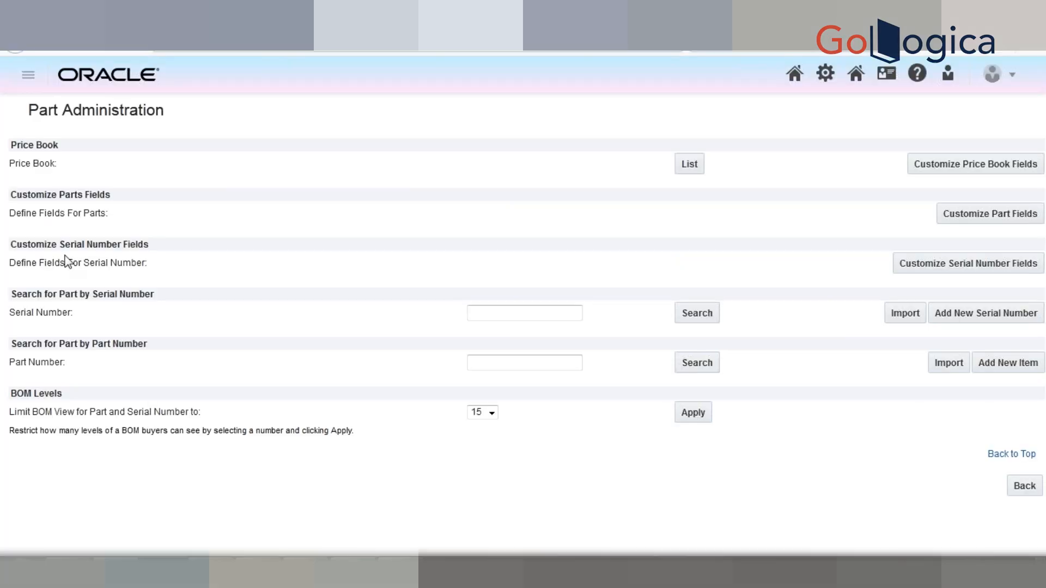
pyautogui.hotkey('alt', 'Left')
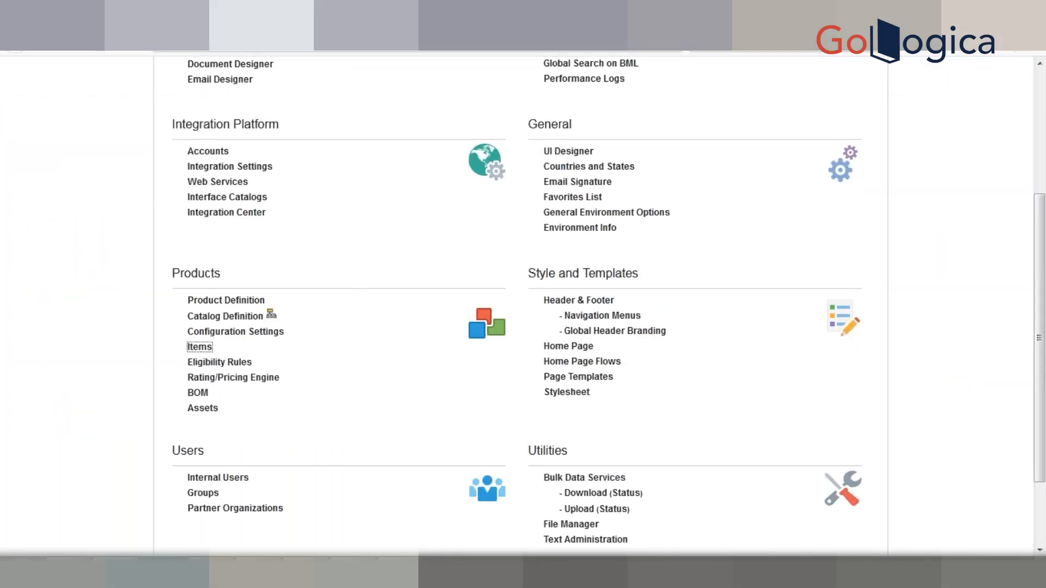
pyautogui.click(419, 16)
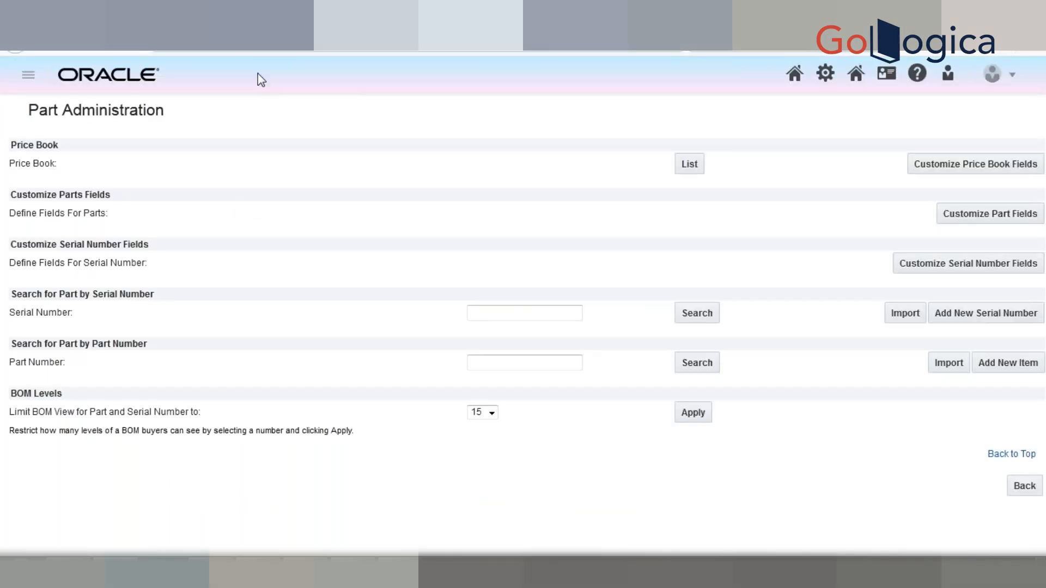
pyautogui.hotkey('ctrl', 'Tab')
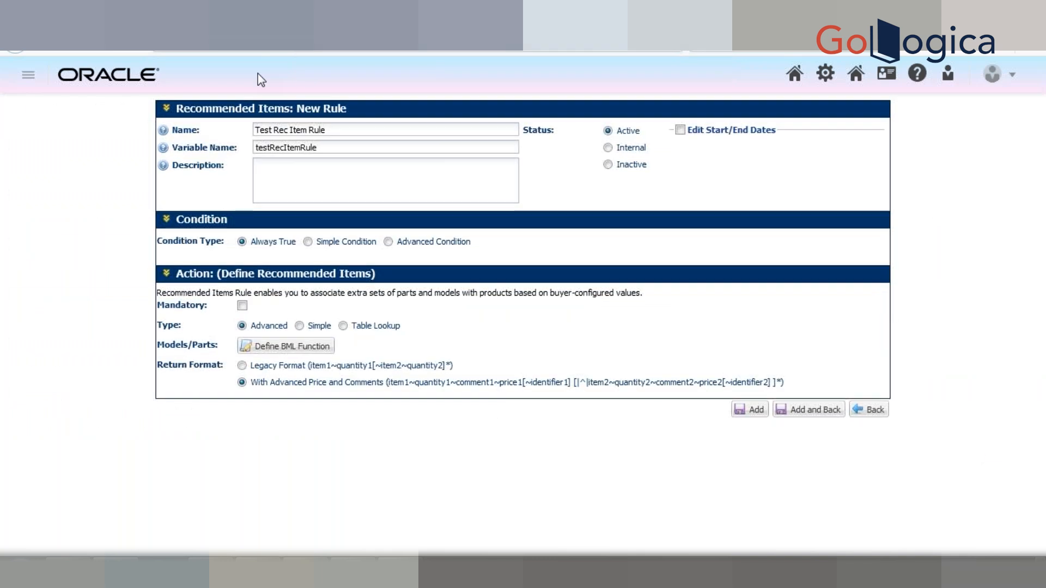
# Step: Search Part Administration for the part number "a", look through the results to the end of the list and return
pyautogui.hotkey('ctrl', 'shift', 'Tab')
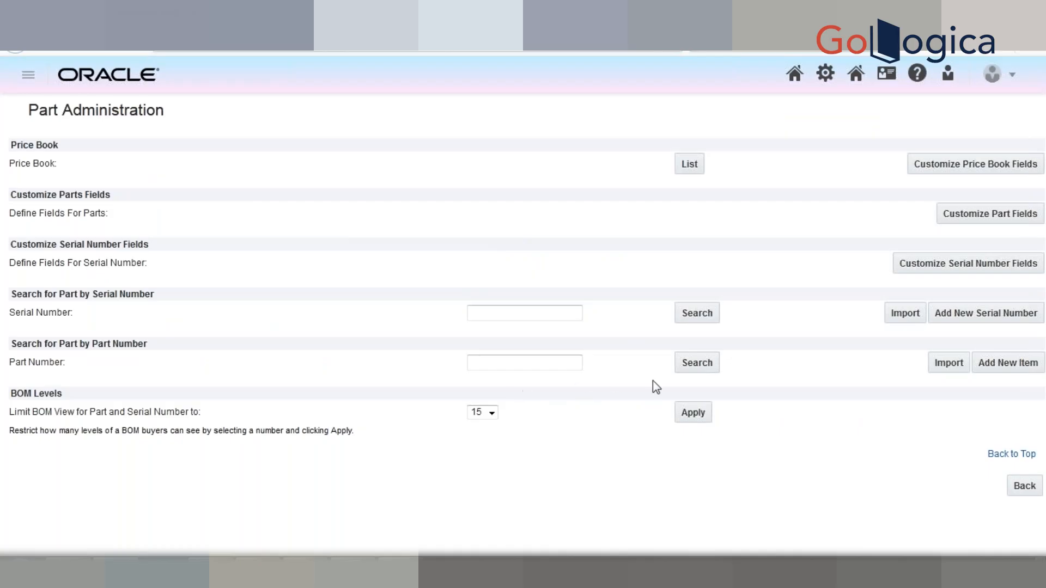
pyautogui.click(555, 361)
pyautogui.write('a')
pyautogui.click(703, 365)
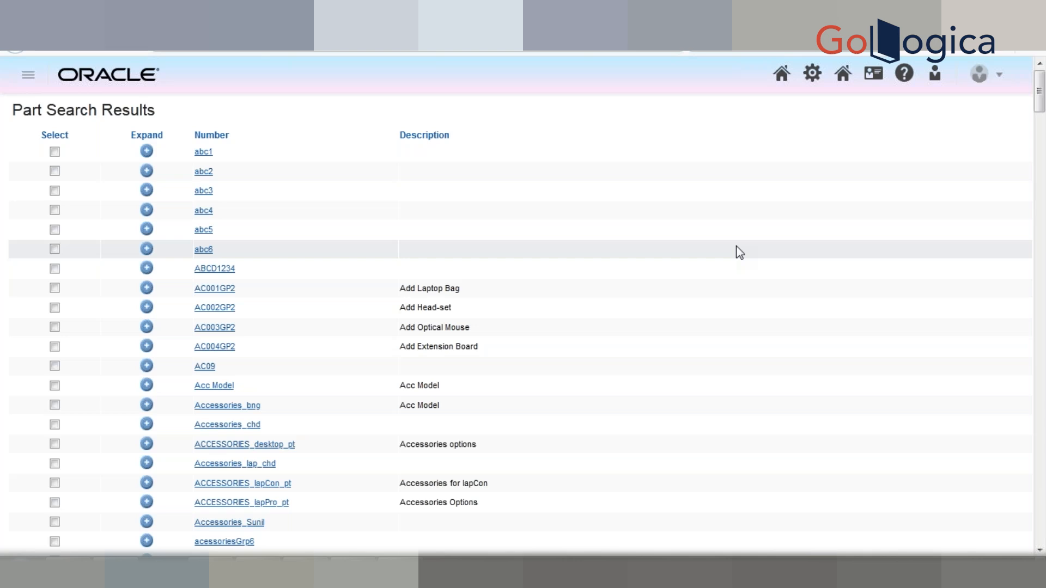
pyautogui.scroll(-1, 739, 252)
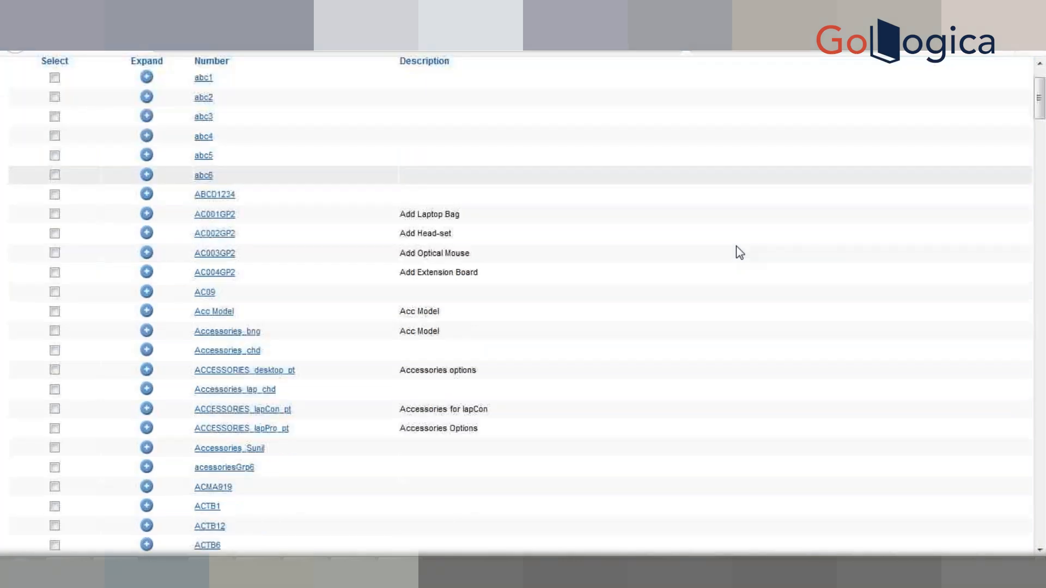
pyautogui.press('End')
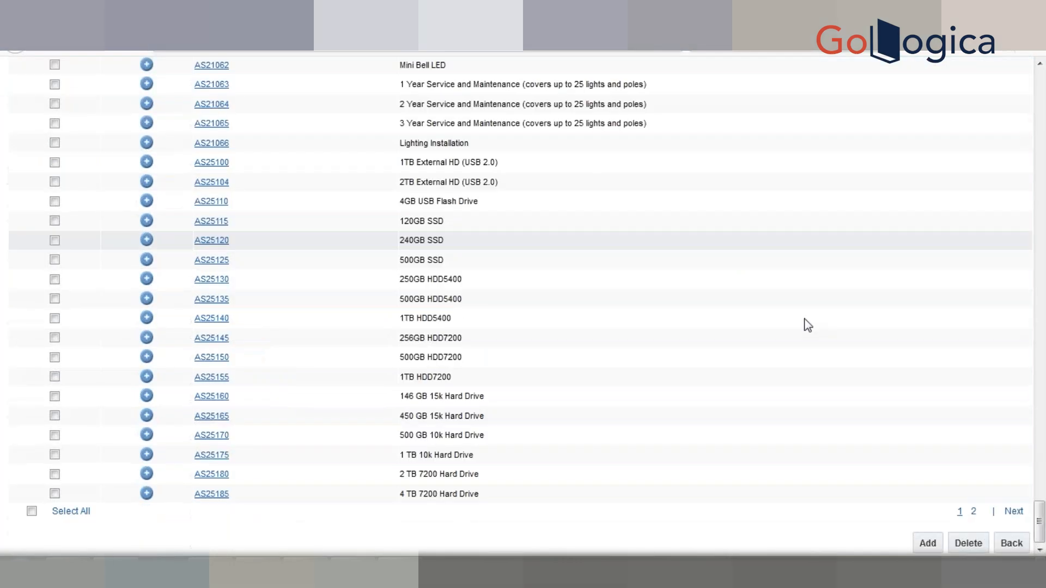
pyautogui.click(1013, 544)
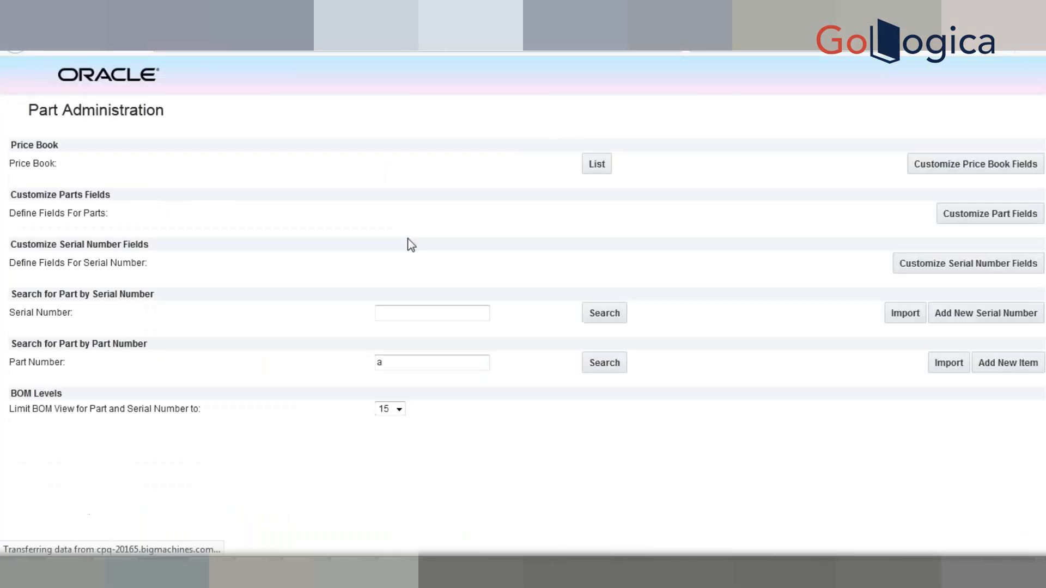
# Step: Clear the part number and search for all parts
pyautogui.doubleClick(497, 366)
pyautogui.press('BackSpace')
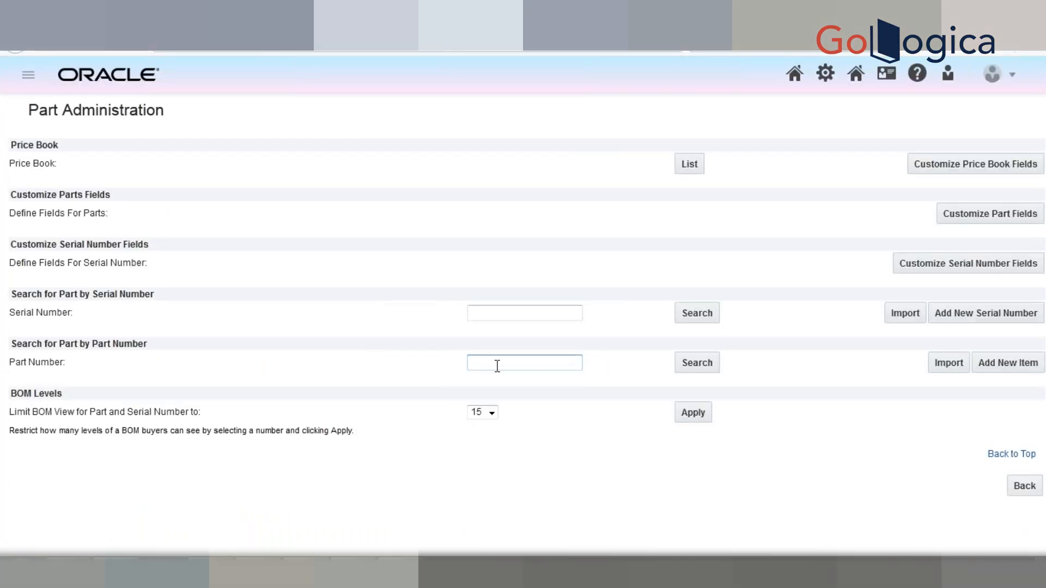
pyautogui.click(699, 363)
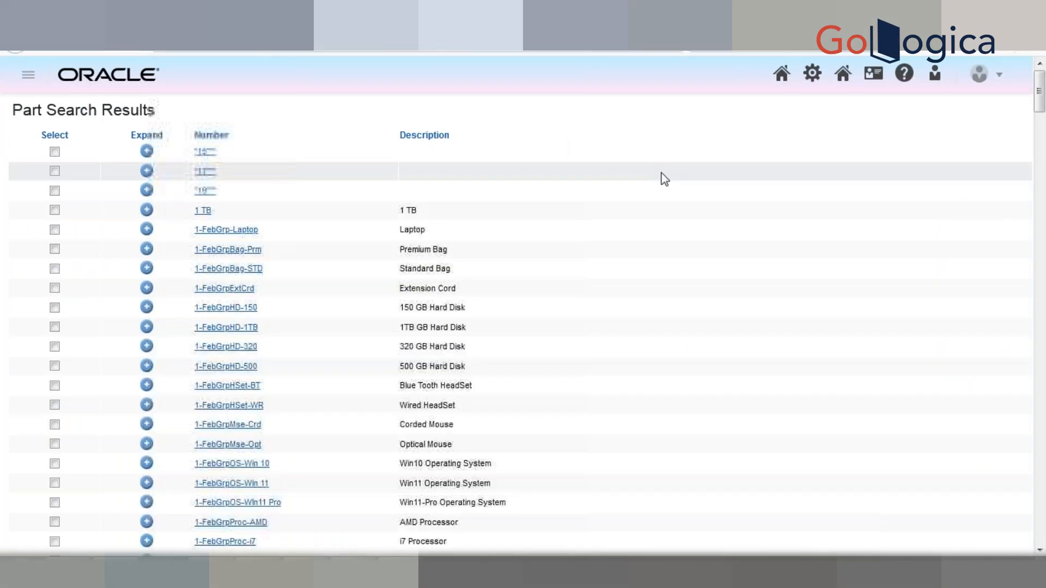
# Step: Add a new part with the part number Part-007 and save it
pyautogui.scroll(-15, 708, 299)
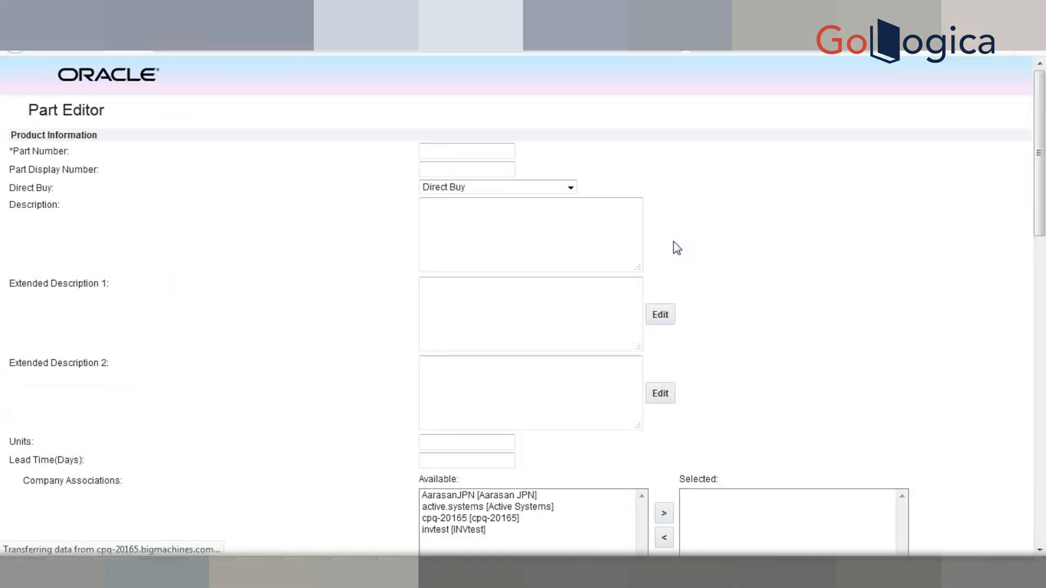
pyautogui.click(450, 156)
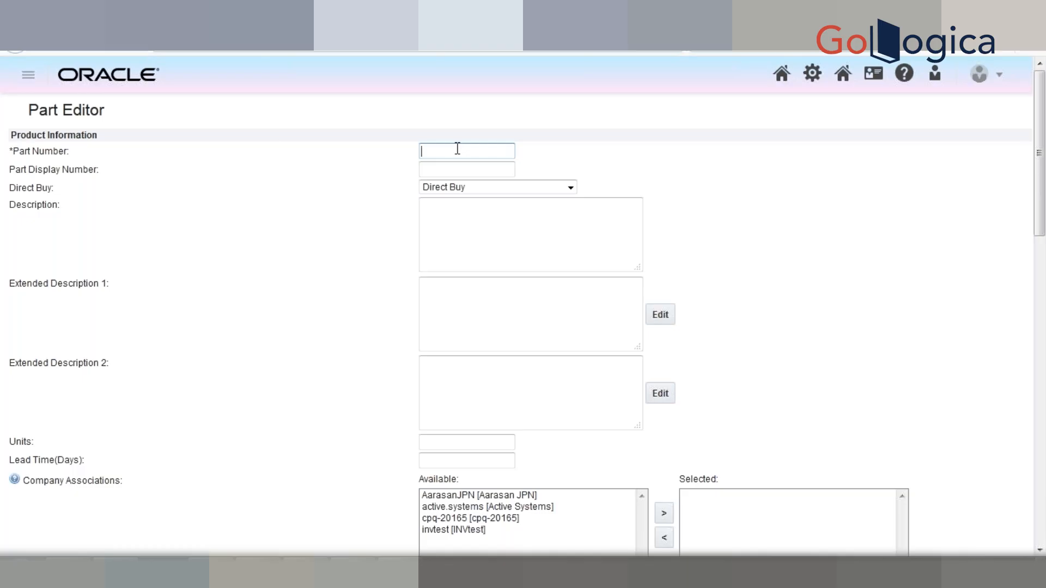
pyautogui.write('Part-007')
pyautogui.moveTo(1039, 203); pyautogui.dragTo(1041, 529)
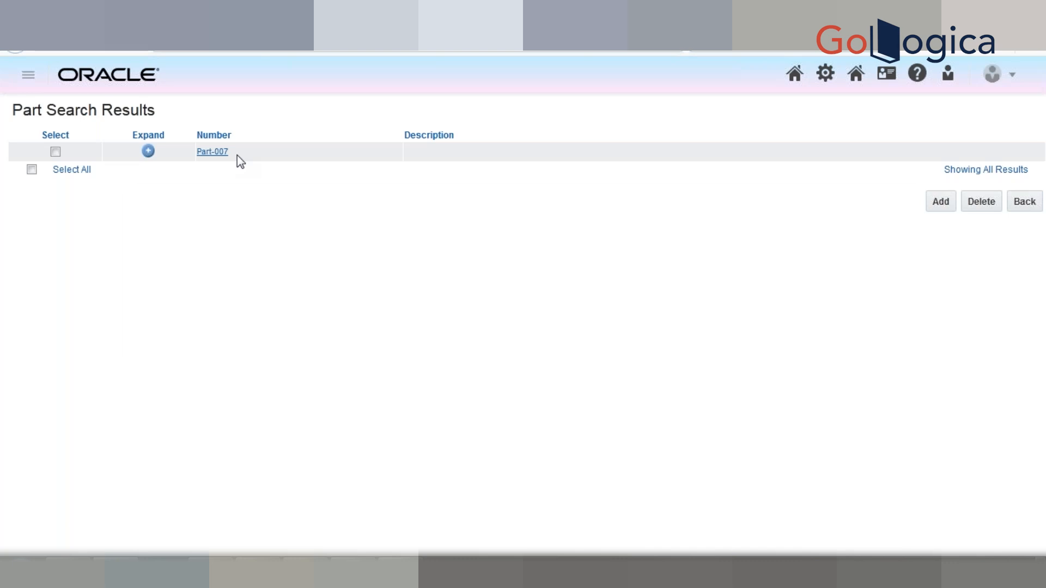
# Step: Switch to Notepad++ and review the two return strings and the comment example on line 15
pyautogui.hotkey('alt', 'Tab')
pyautogui.moveTo(408, 153); pyautogui.dragTo(368, 141)
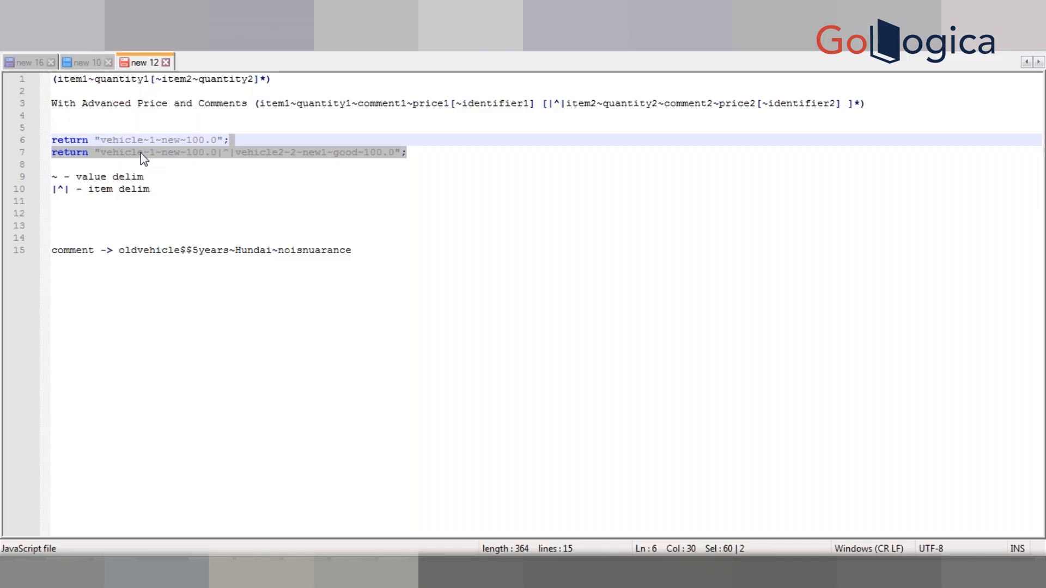
pyautogui.click(253, 141)
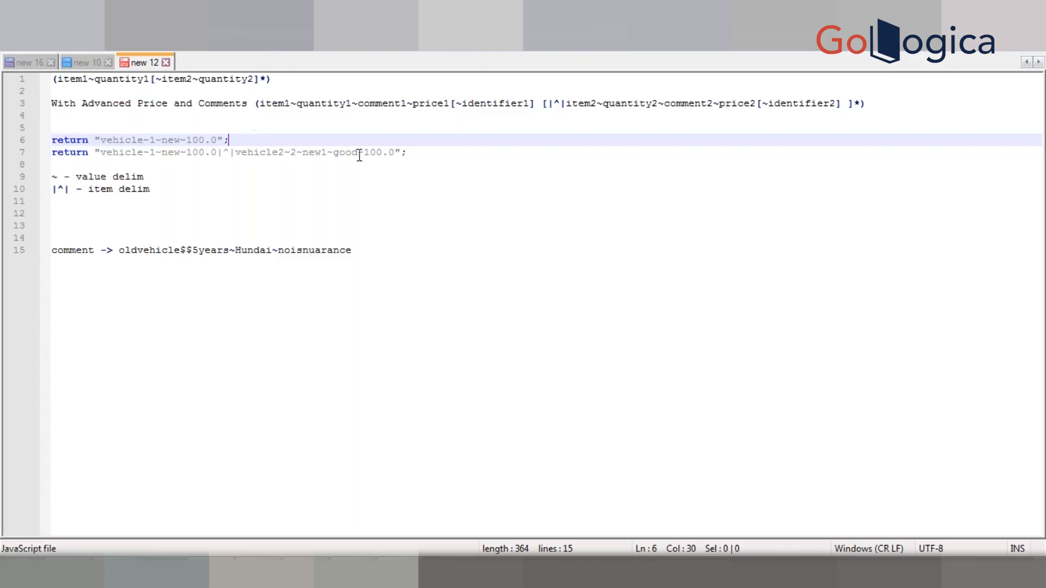
pyautogui.click(444, 155)
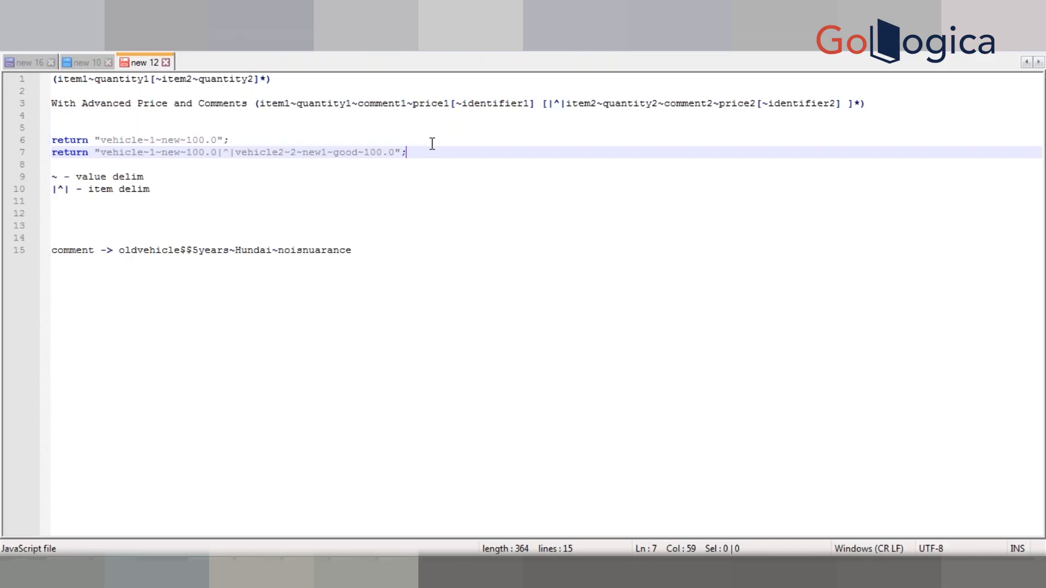
pyautogui.click(363, 251)
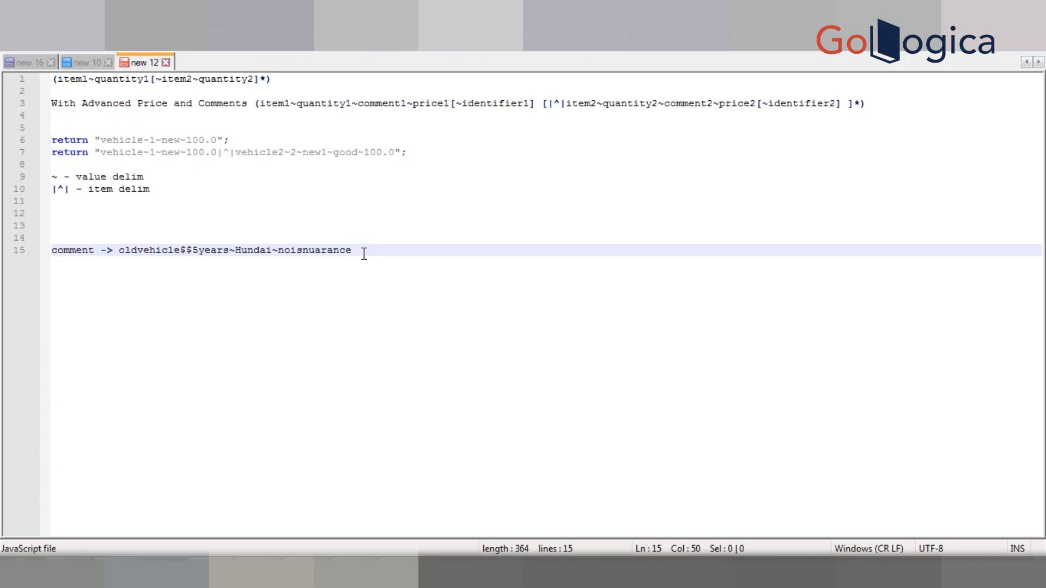
# Step: Switch to the Excel product sheet and review the product classification columns
pyautogui.hotkey('alt', 'Tab')
pyautogui.hotkey('alt', 'Tab')
pyautogui.press('Tab')
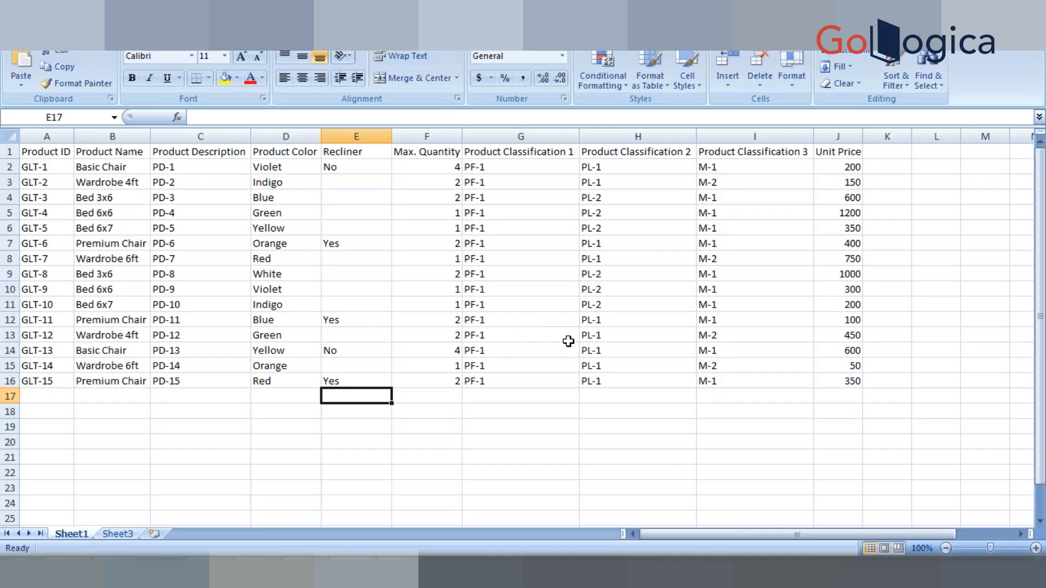
pyautogui.click(559, 400)
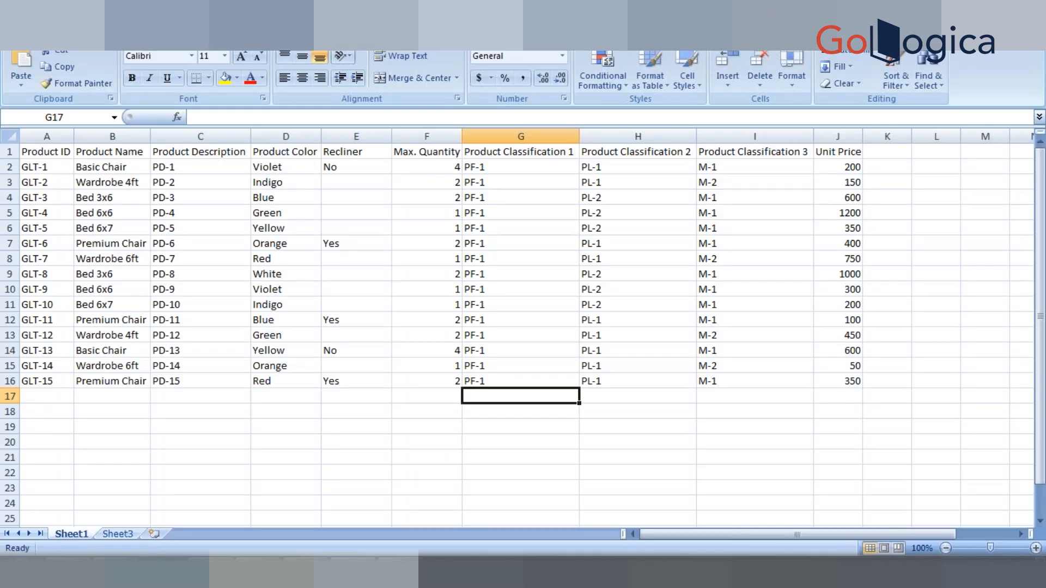
pyautogui.hotkey('alt', 'Tab')
pyautogui.hotkey('alt', 'Tab')
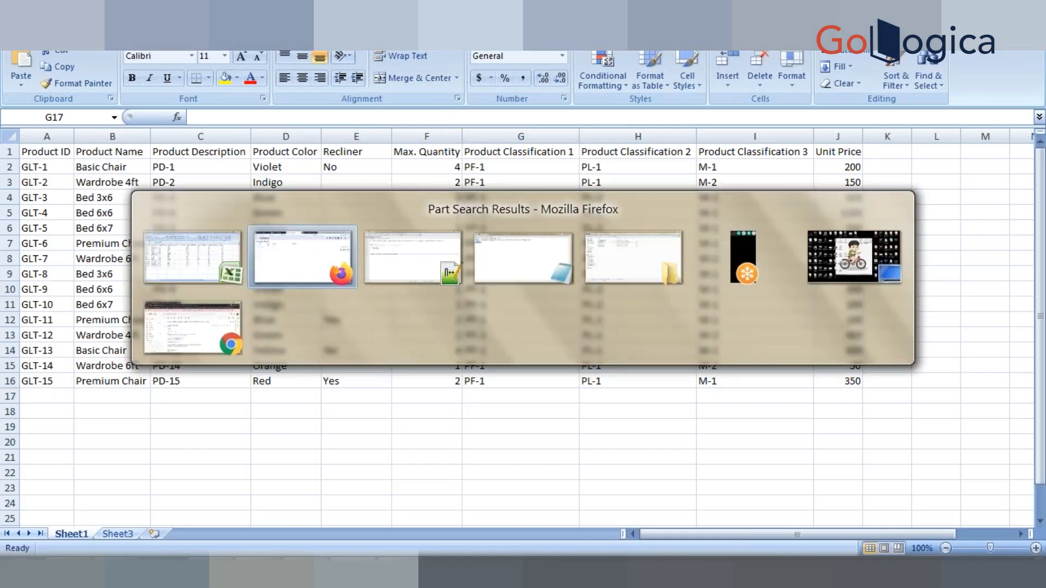
# Step: Switch to Oracle CPQ in Firefox and open the Data Tables administration in a new browser tab
pyautogui.hotkey('alt', 'Tab')
pyautogui.hotkey('alt', 'Tab')
pyautogui.hotkey('alt', 'Tab')
pyautogui.hotkey('alt', 'Tab')
pyautogui.hotkey('alt', 'Tab')
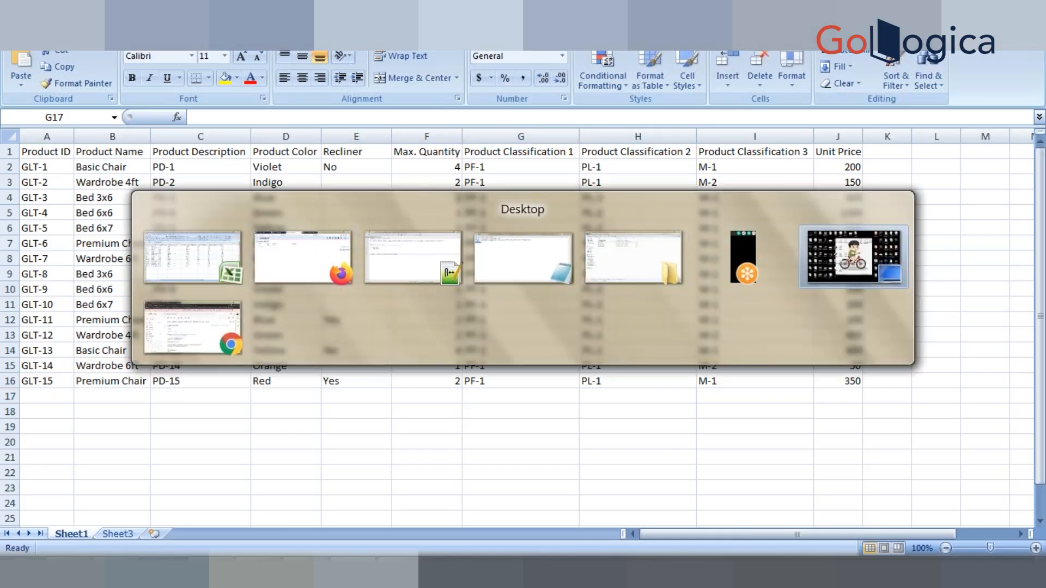
pyautogui.hotkey('alt', 'Tab')
pyautogui.hotkey('alt', 'Tab')
pyautogui.hotkey('alt', 'Tab')
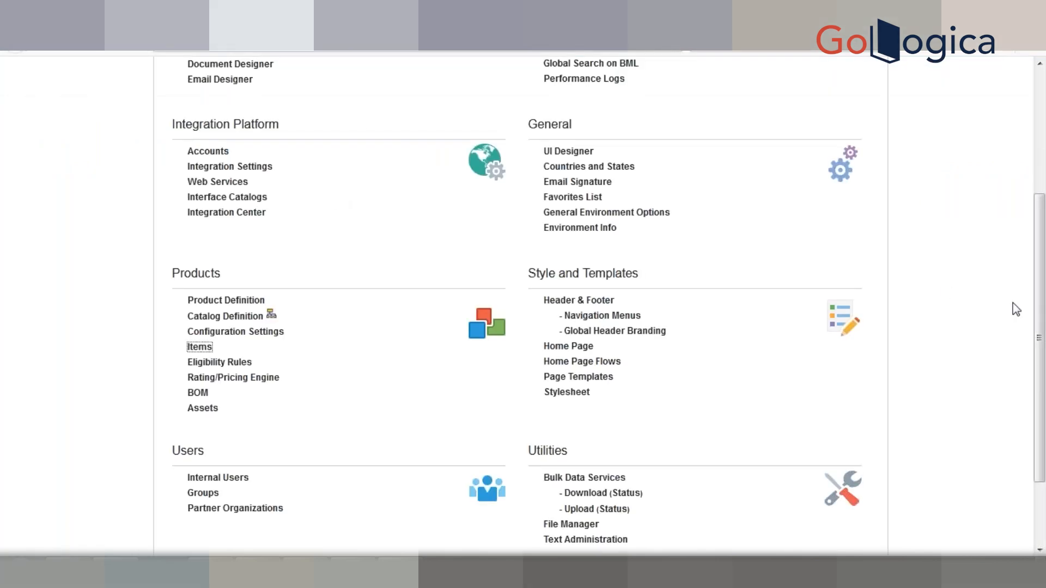
pyautogui.moveTo(1041, 324); pyautogui.dragTo(1041, 202)
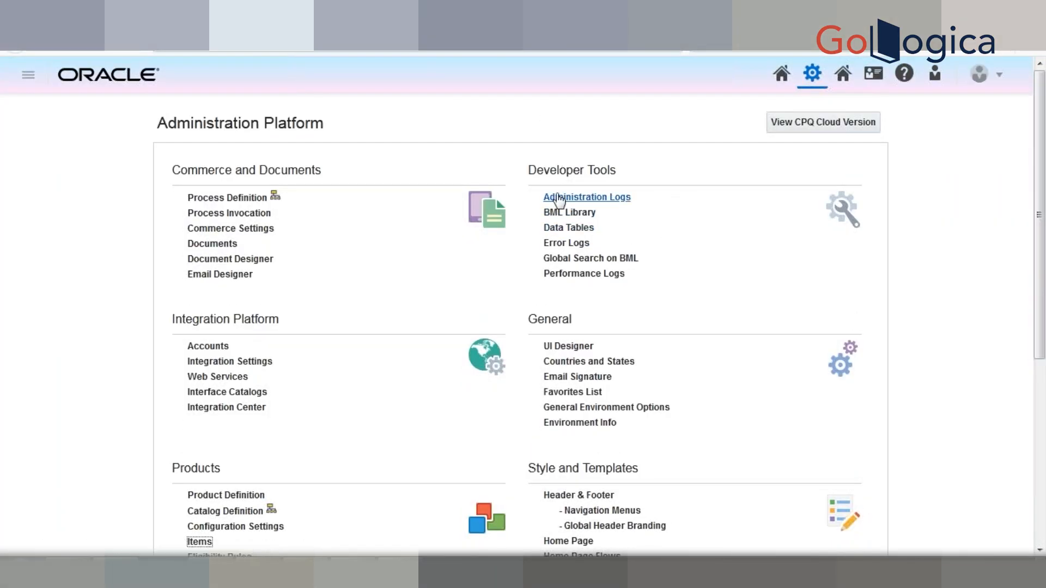
pyautogui.rightClick(566, 235)
pyautogui.click(567, 238)
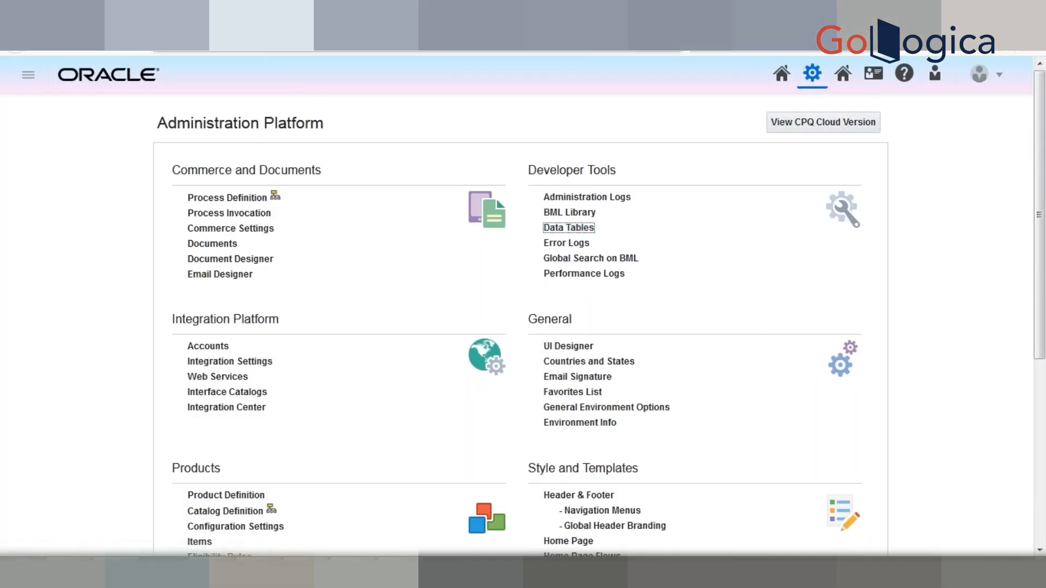
pyautogui.hotkey('ctrl', 'Tab')
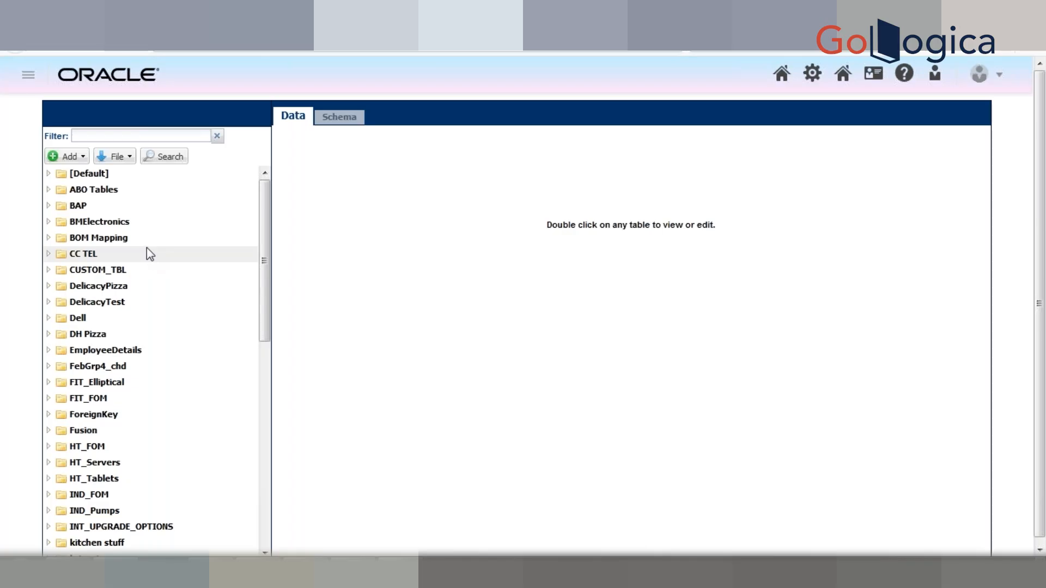
pyautogui.click(72, 157)
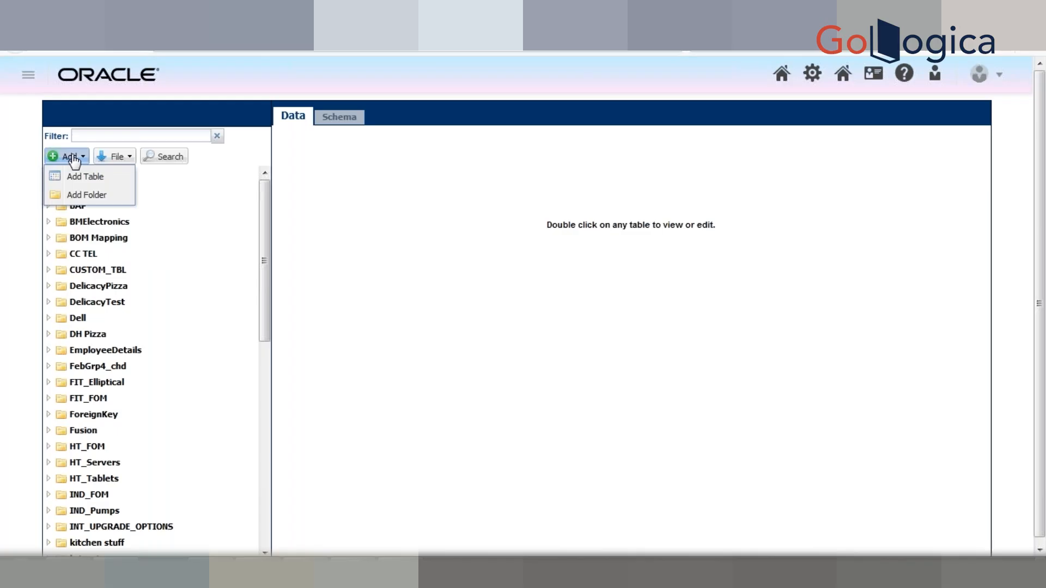
pyautogui.click(91, 183)
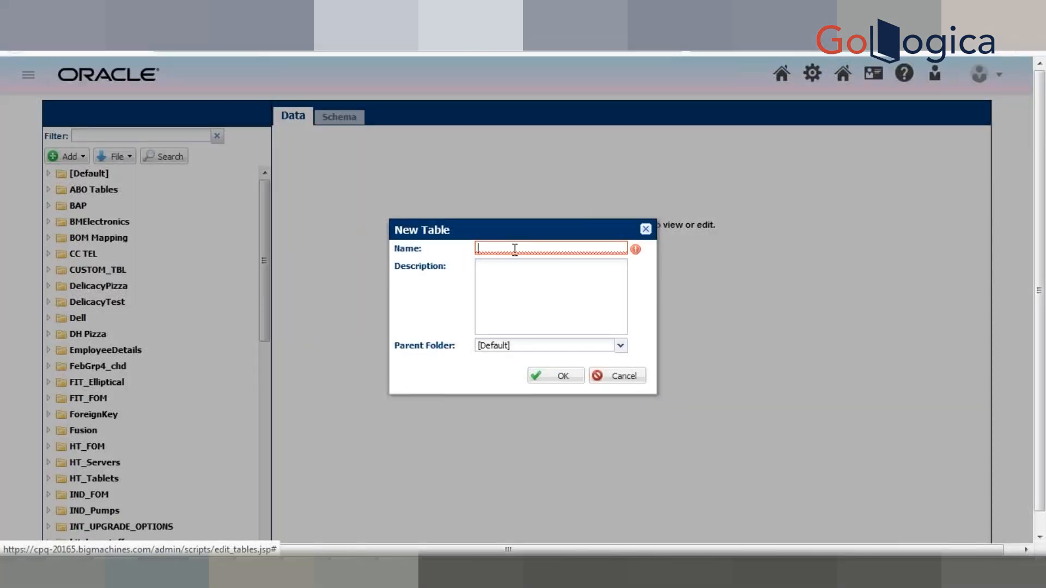
pyautogui.click(645, 230)
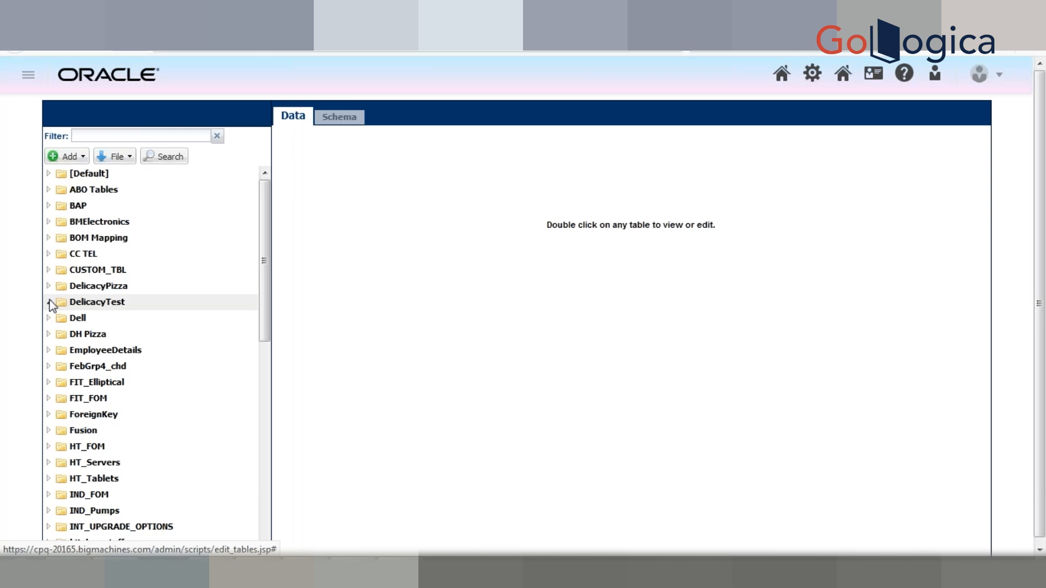
# Step: Open the TV_BRANDS table in the CUSTOM_TBL folder and review its rows
pyautogui.click(48, 271)
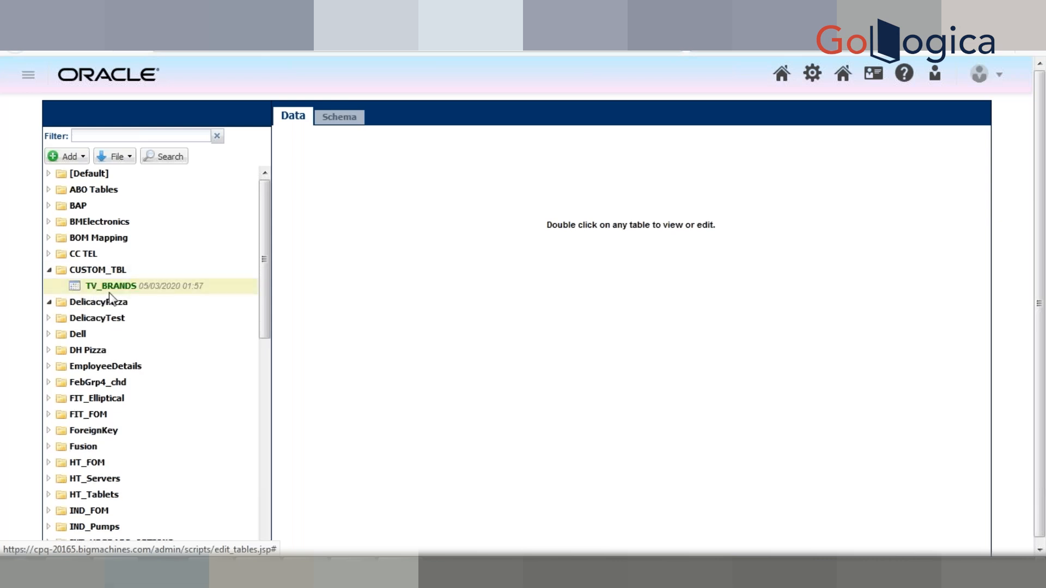
pyautogui.doubleClick(109, 289)
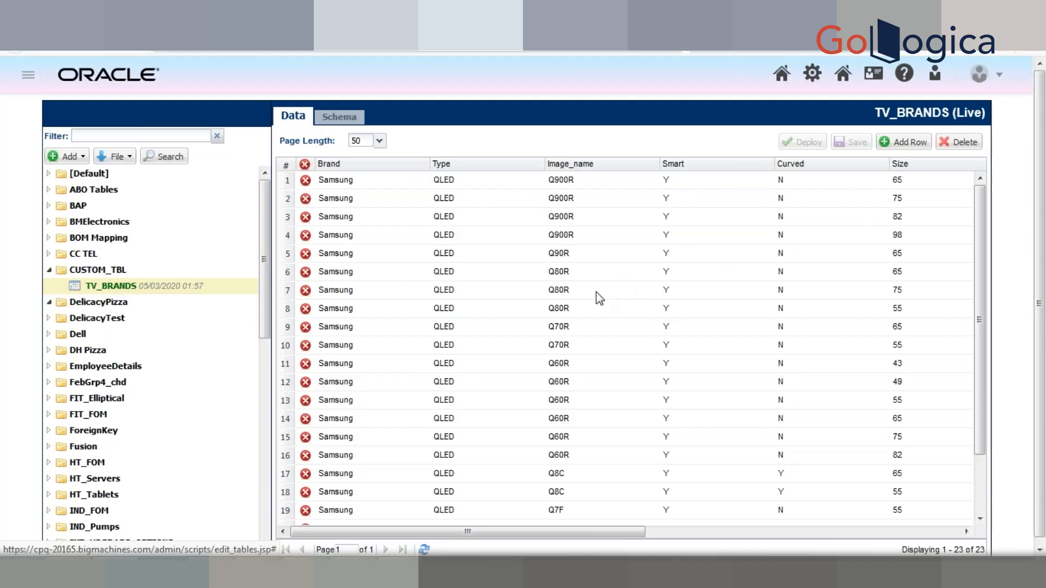
pyautogui.moveTo(982, 296); pyautogui.dragTo(1029, 207)
pyautogui.moveTo(1043, 345); pyautogui.dragTo(1043, 382)
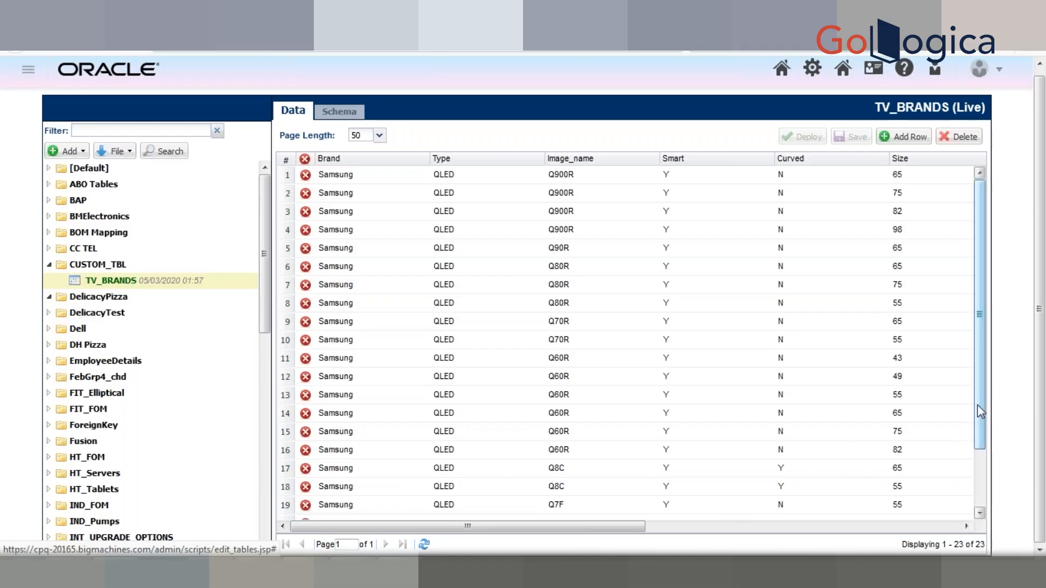
pyautogui.moveTo(978, 407); pyautogui.dragTo(810, 464)
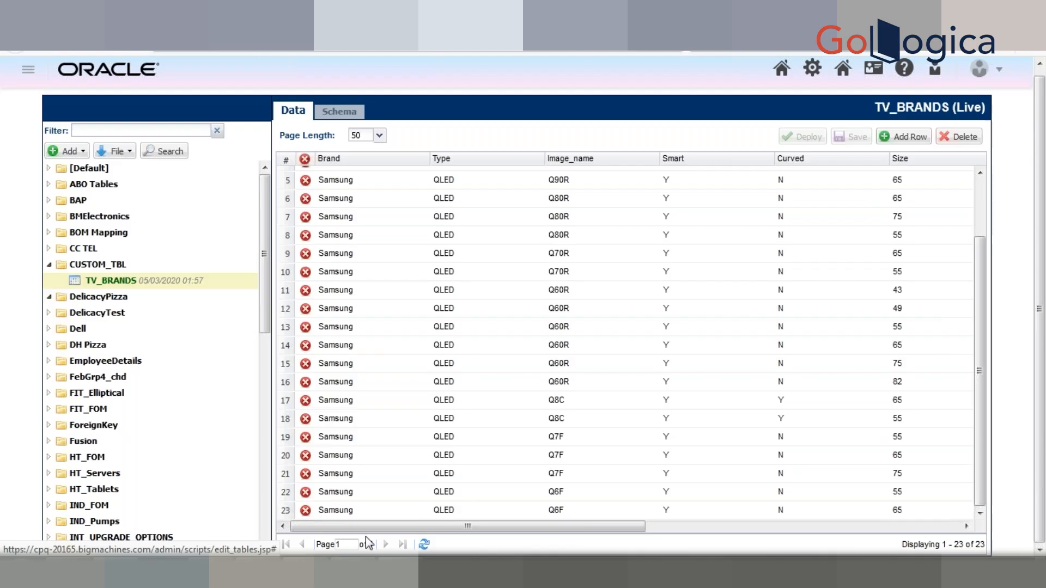
# Step: Open the Oracle_BomAttrDef table in the BOM Mapping folder and view page 2 of its data
pyautogui.click(51, 234)
pyautogui.click(89, 249)
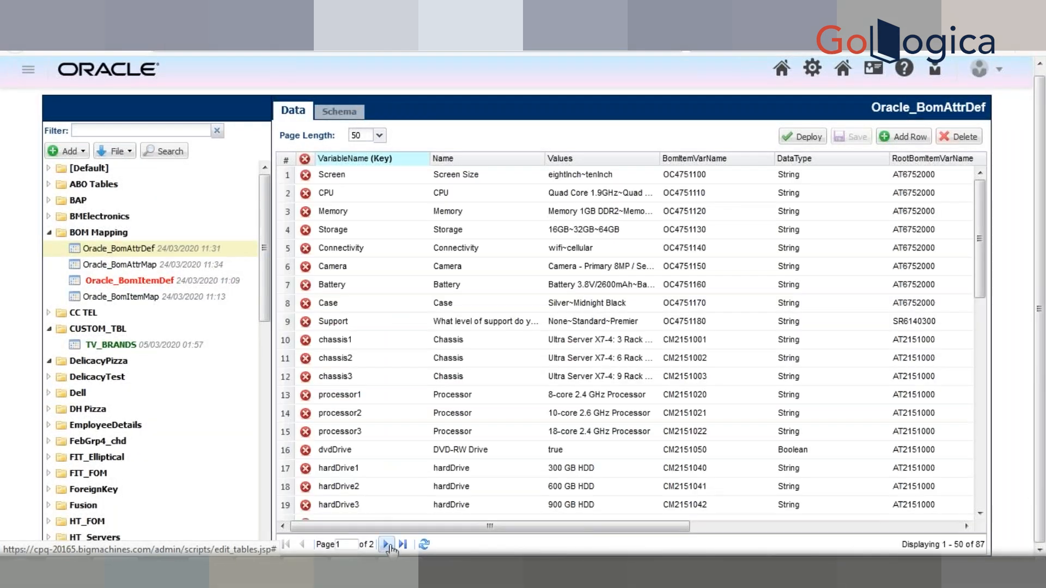
pyautogui.click(343, 544)
pyautogui.write('2')
pyautogui.press('Return')
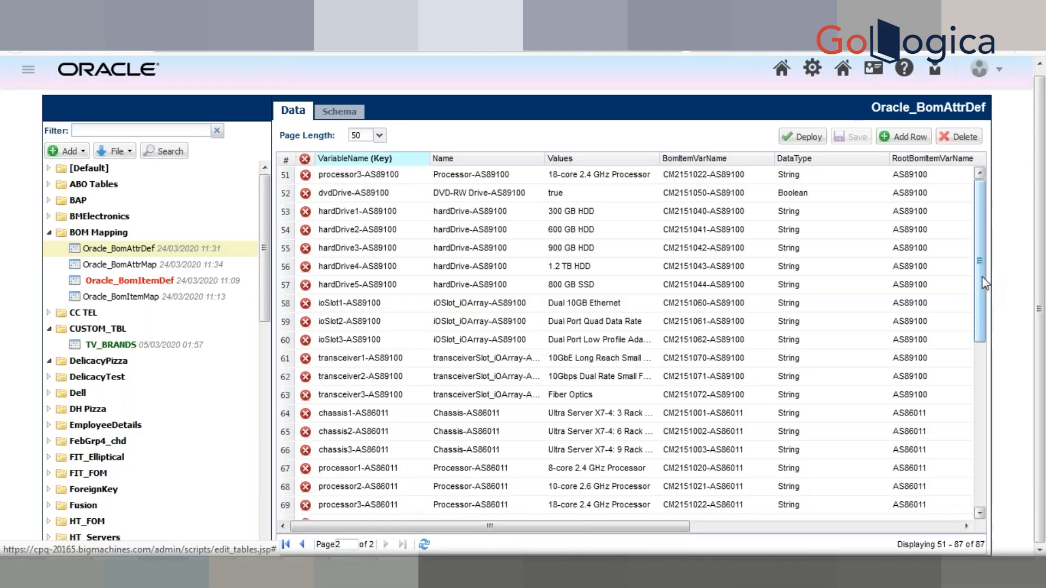
pyautogui.moveTo(985, 287)
pyautogui.mouseDown()
pyautogui.moveTo(991, 454)
pyautogui.moveTo(980, 276)
pyautogui.mouseUp()
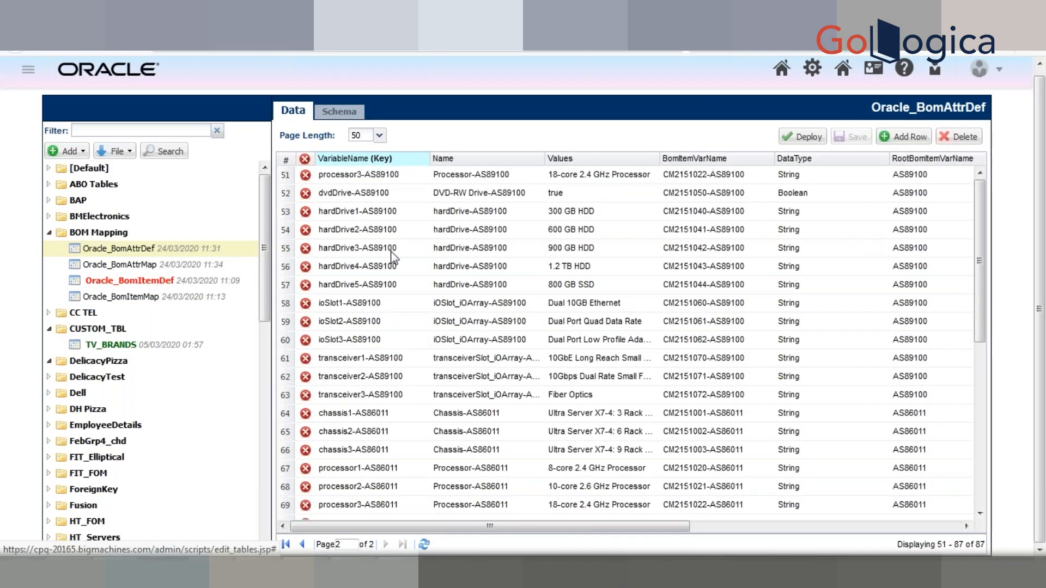
# Step: Try to create a data table named SampleTable in the [Default] folder
pyautogui.click(74, 155)
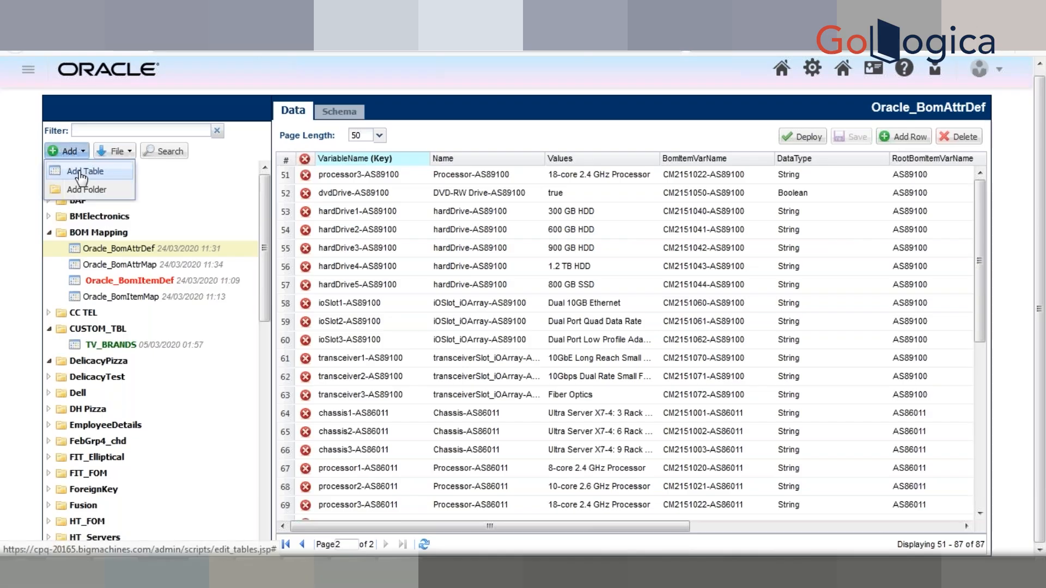
pyautogui.click(82, 173)
pyautogui.write('Sample')
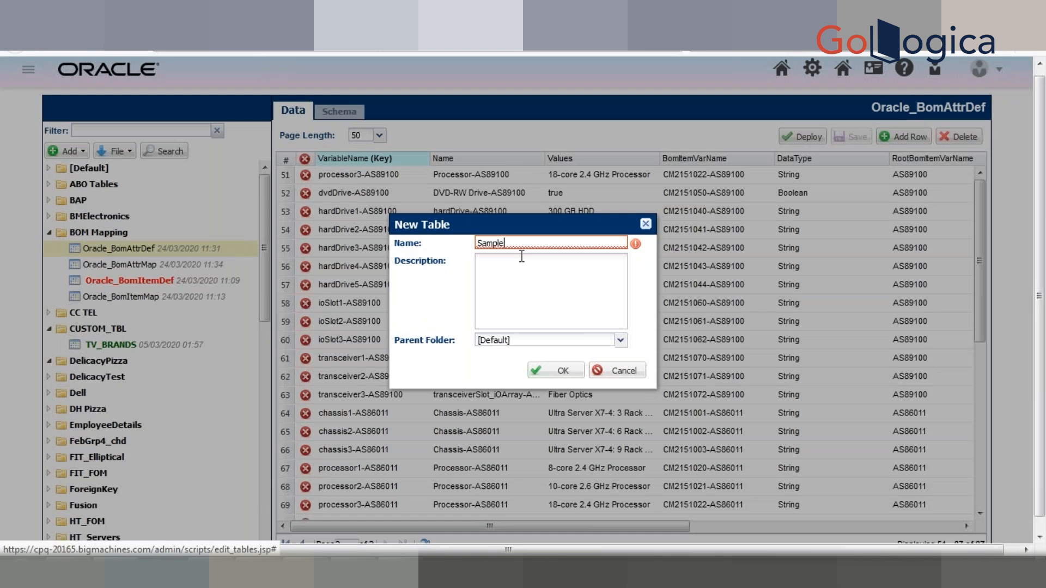
pyautogui.write('Table')
pyautogui.click(565, 374)
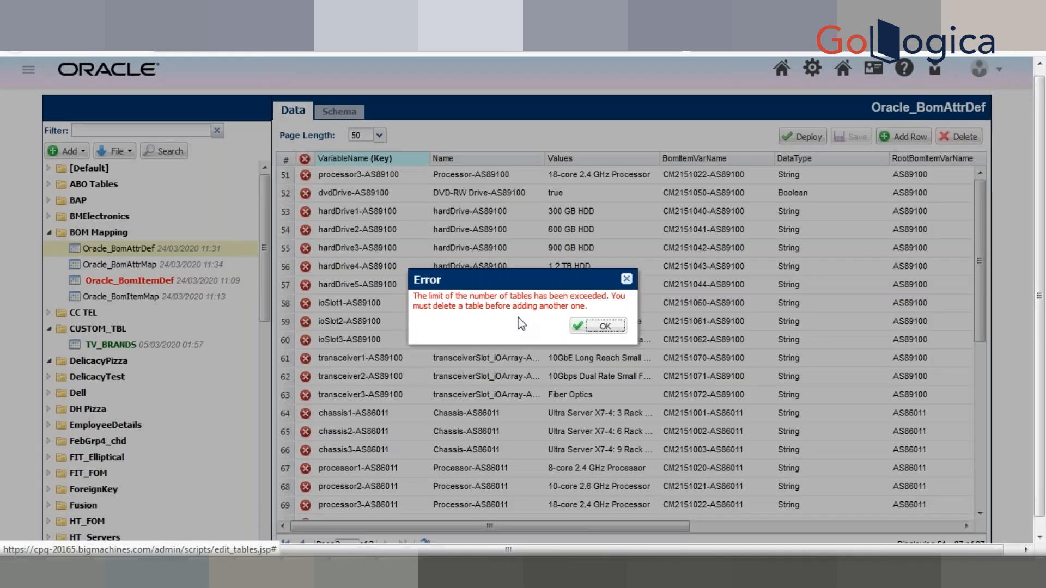
pyautogui.click(627, 281)
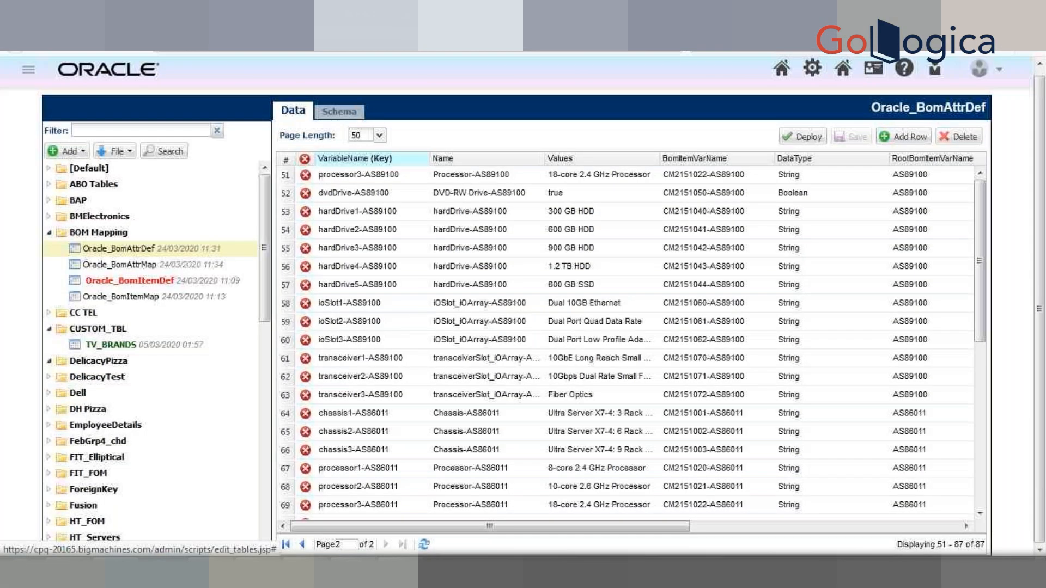
# Step: Open the test table in the [Default] folder and deploy it
pyautogui.click(47, 169)
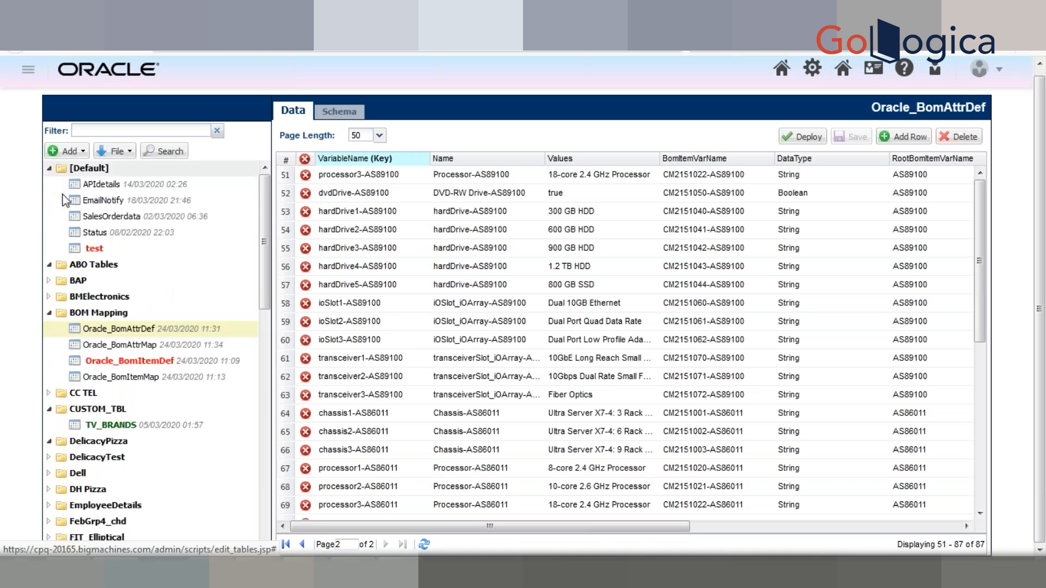
pyautogui.click(95, 250)
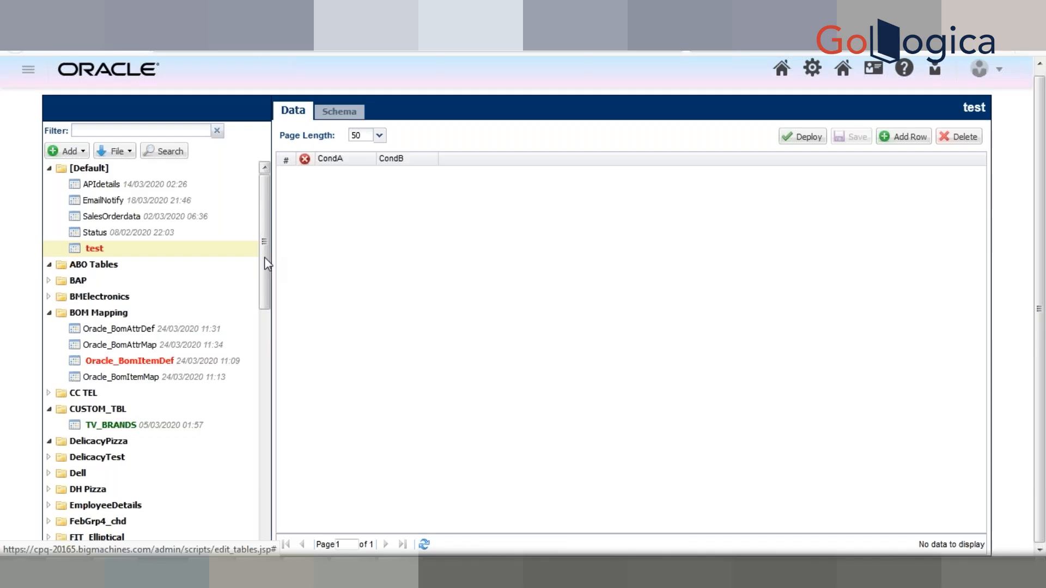
pyautogui.click(96, 249)
pyautogui.click(794, 140)
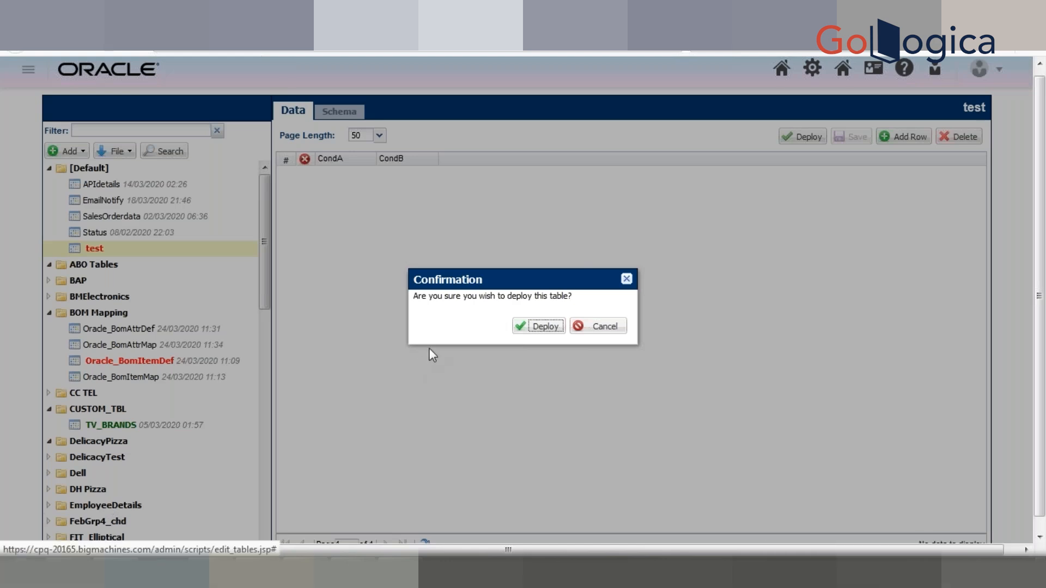
pyautogui.click(530, 331)
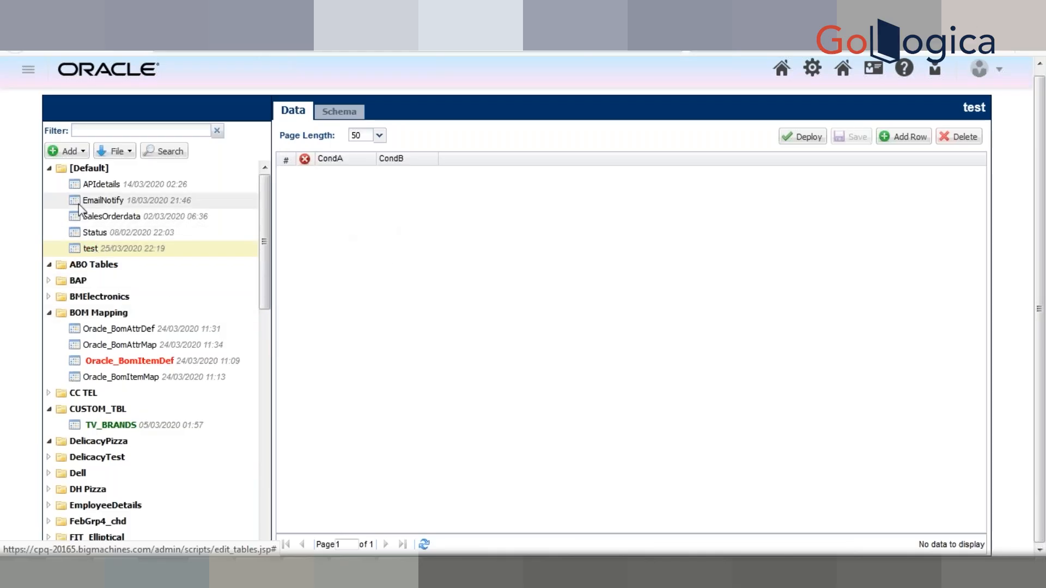
# Step: Add a String column named TestColumn to the schema of the test table
pyautogui.click(100, 248)
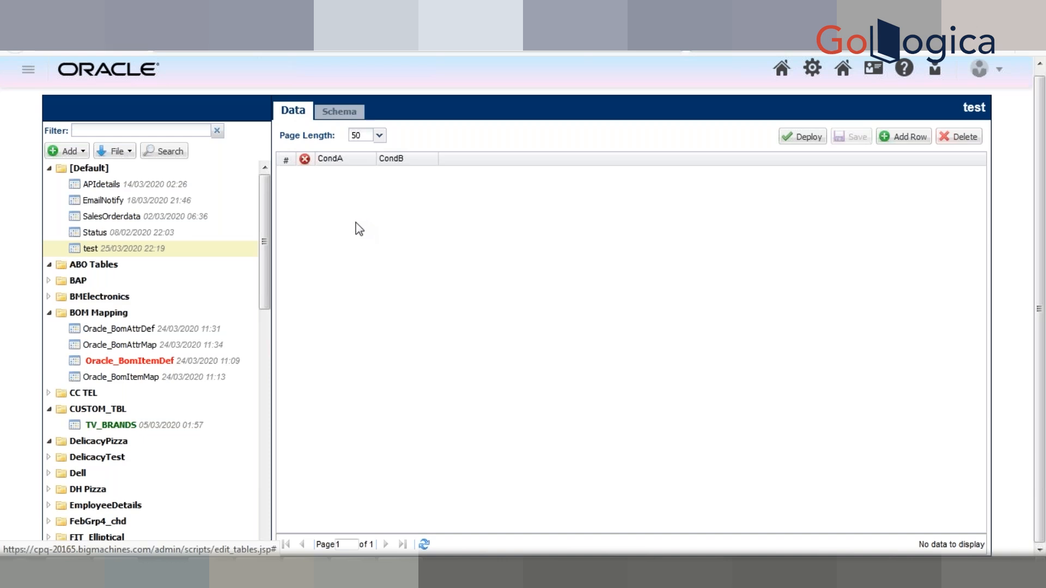
pyautogui.click(333, 114)
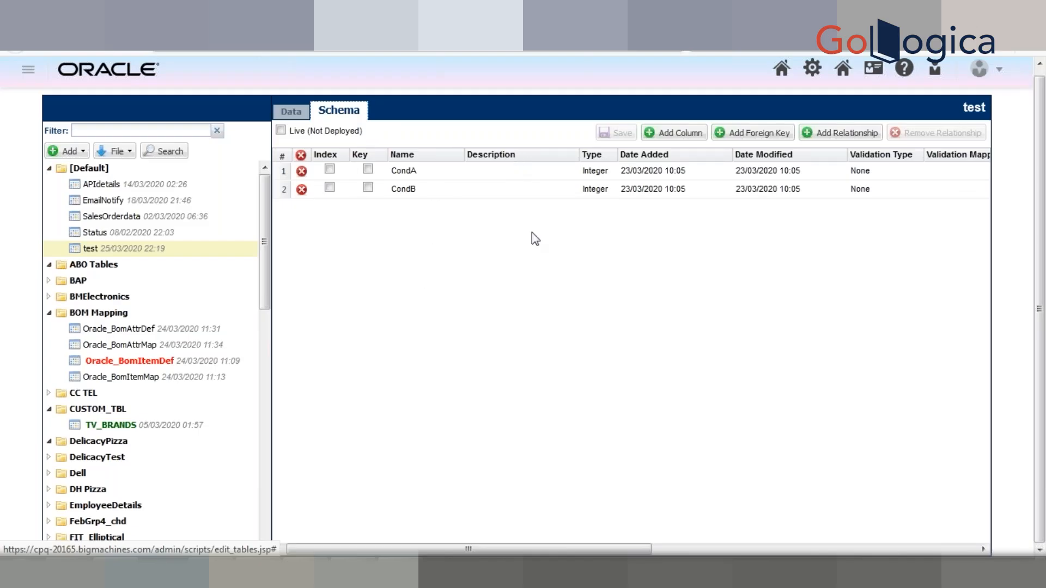
pyautogui.click(674, 136)
pyautogui.click(489, 255)
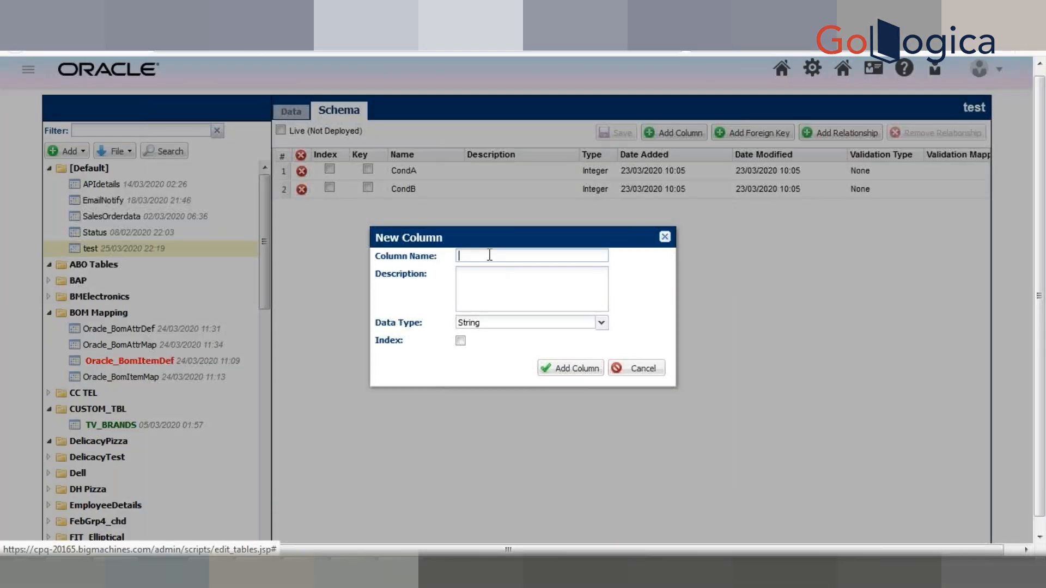
pyautogui.write('TestColumn')
pyautogui.click(559, 376)
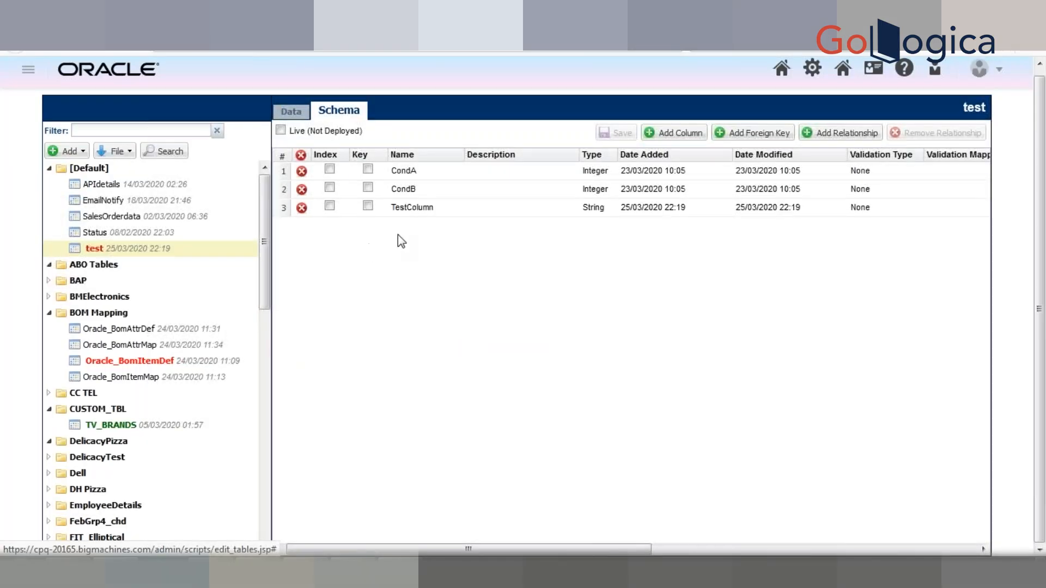
# Step: Add two data rows to the test table with the TestColumn values TestData1 and TestData2
pyautogui.click(291, 111)
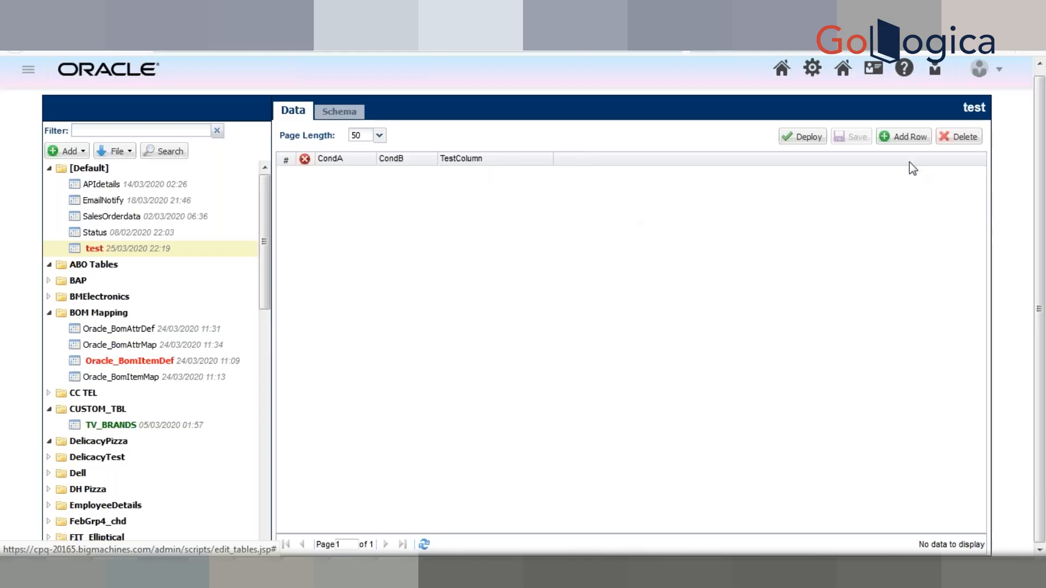
pyautogui.click(907, 145)
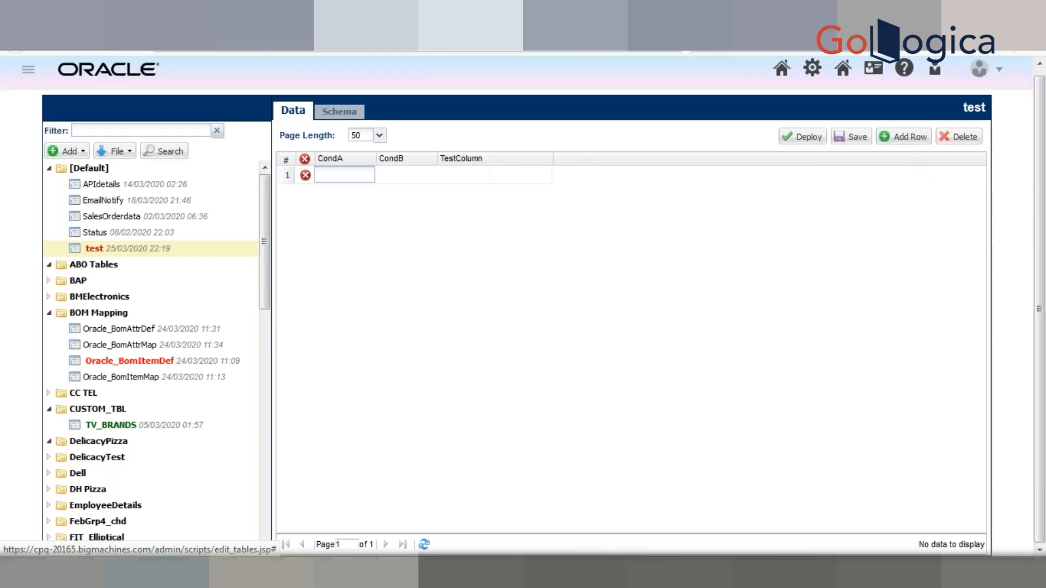
pyautogui.click(458, 176)
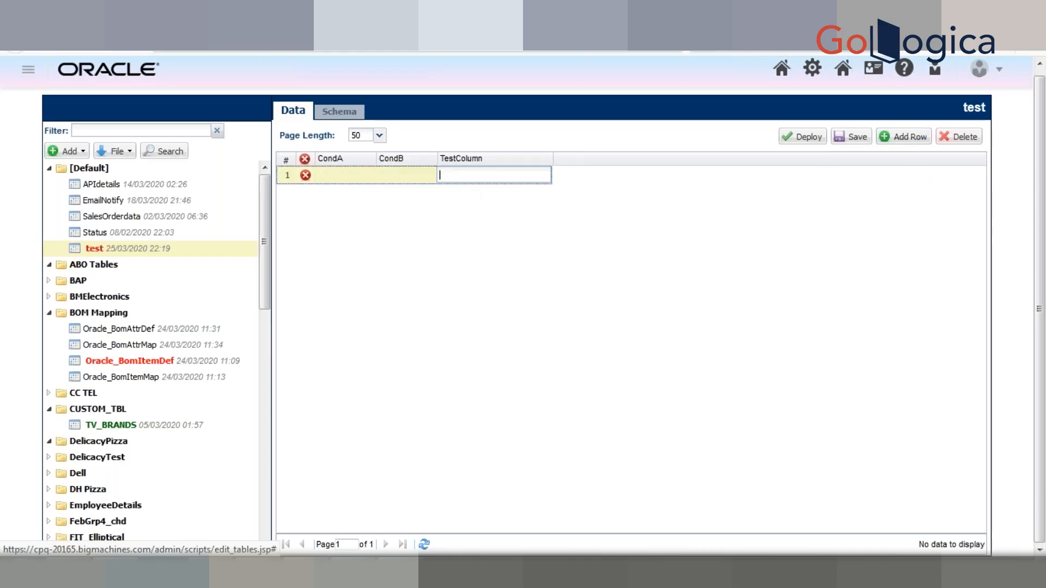
pyautogui.write('TestData1')
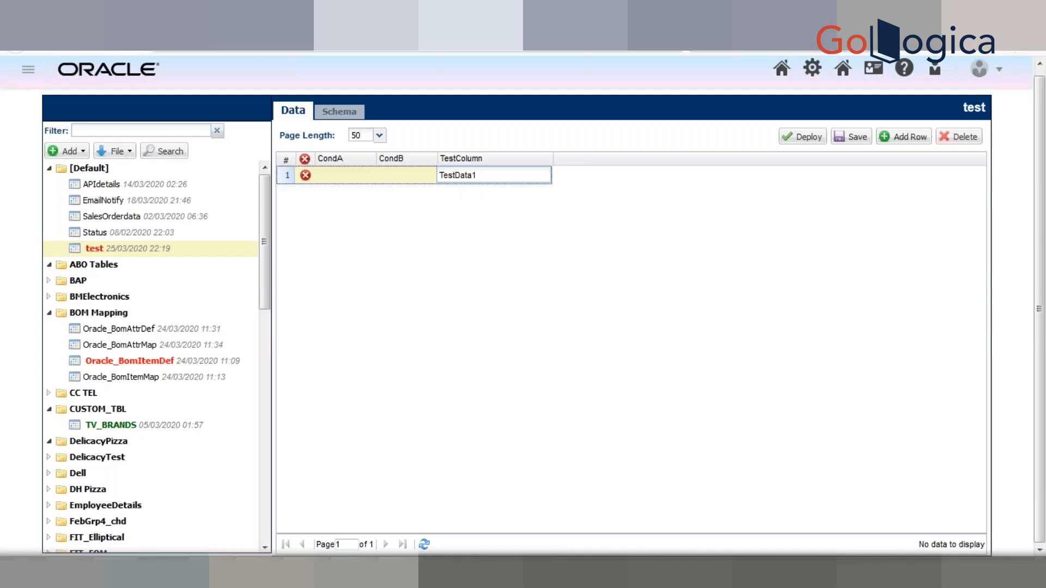
pyautogui.click(625, 217)
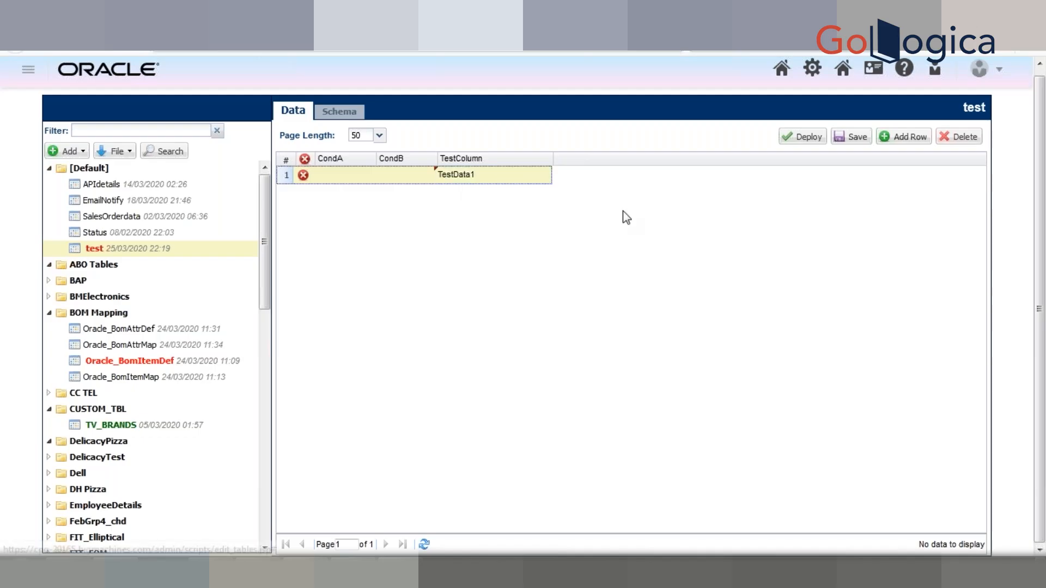
pyautogui.click(900, 139)
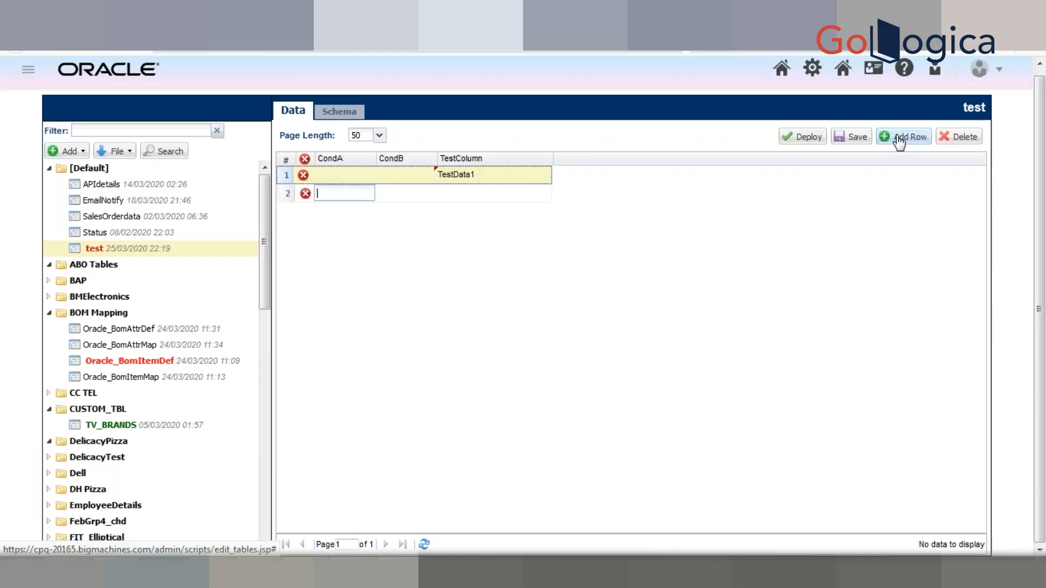
pyautogui.click(467, 196)
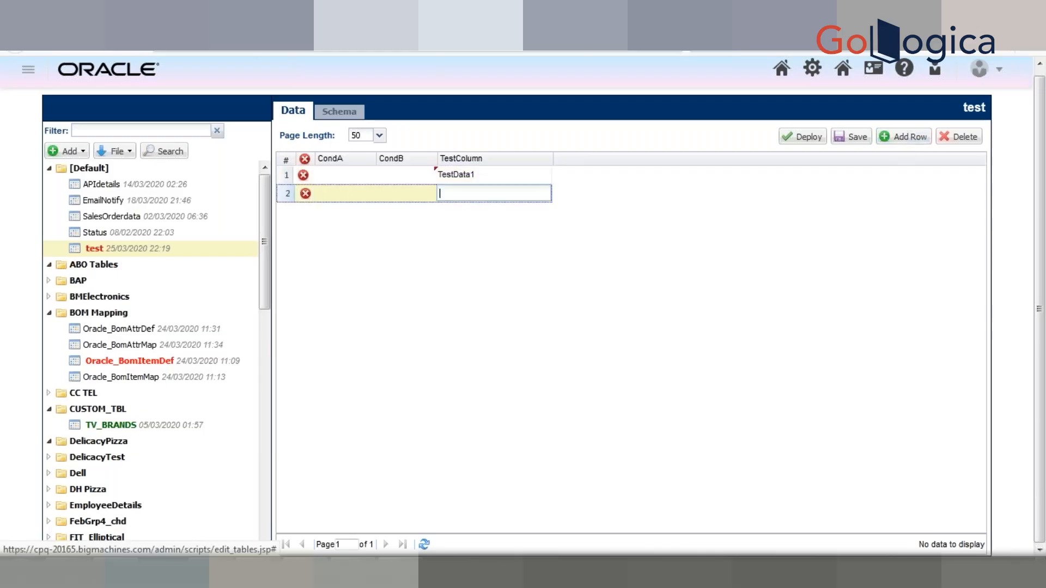
pyautogui.write('tData2')
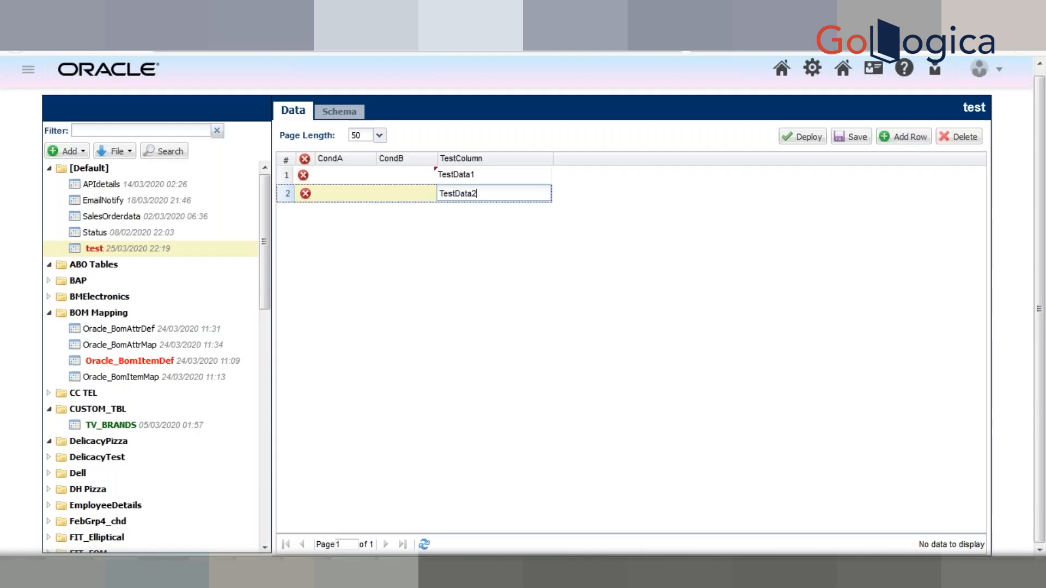
pyautogui.click(570, 334)
# Step: Deploy the test table and save its unsaved changes
pyautogui.click(791, 139)
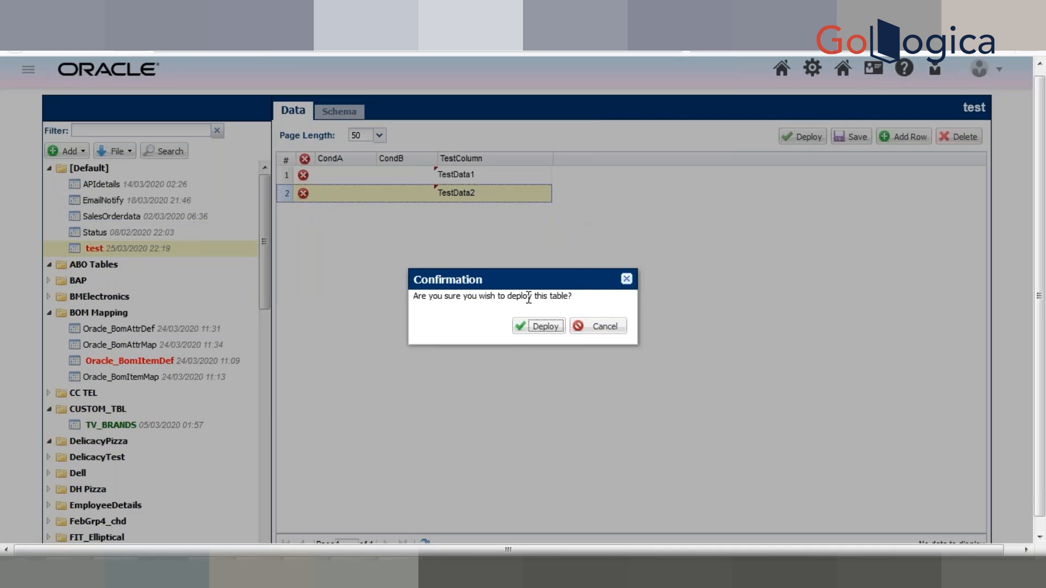
pyautogui.click(545, 329)
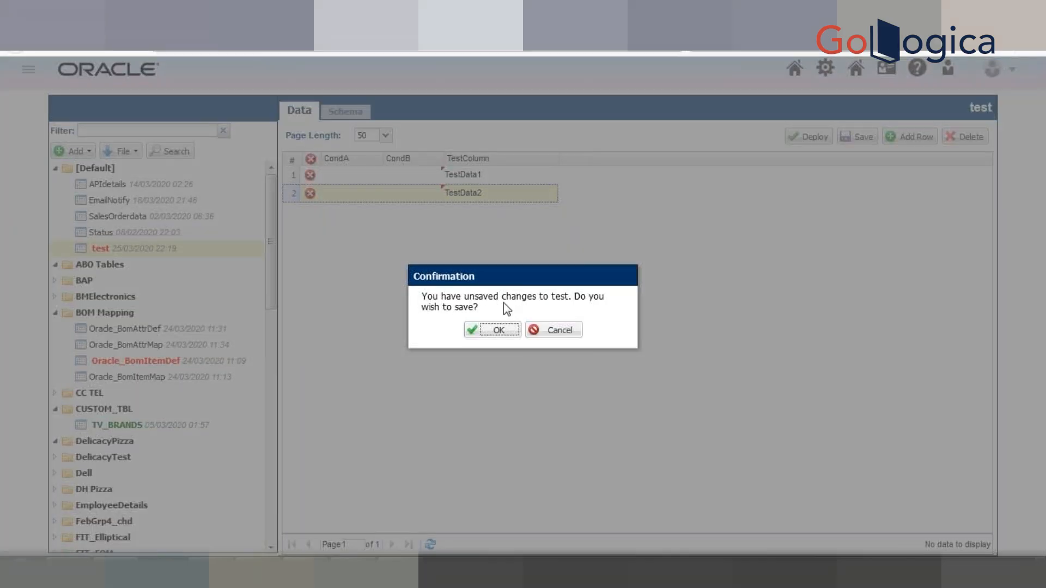
pyautogui.click(484, 337)
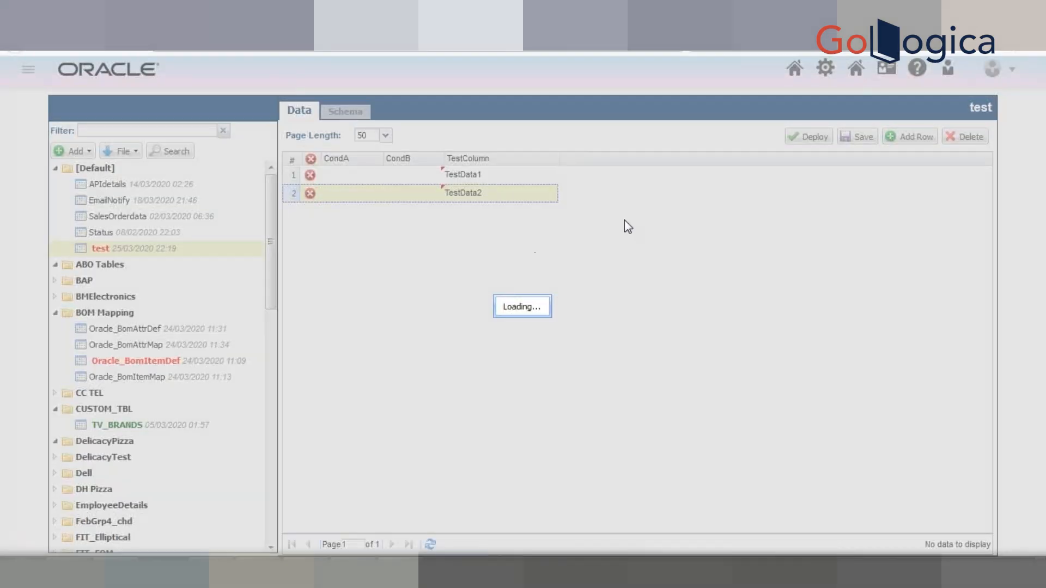
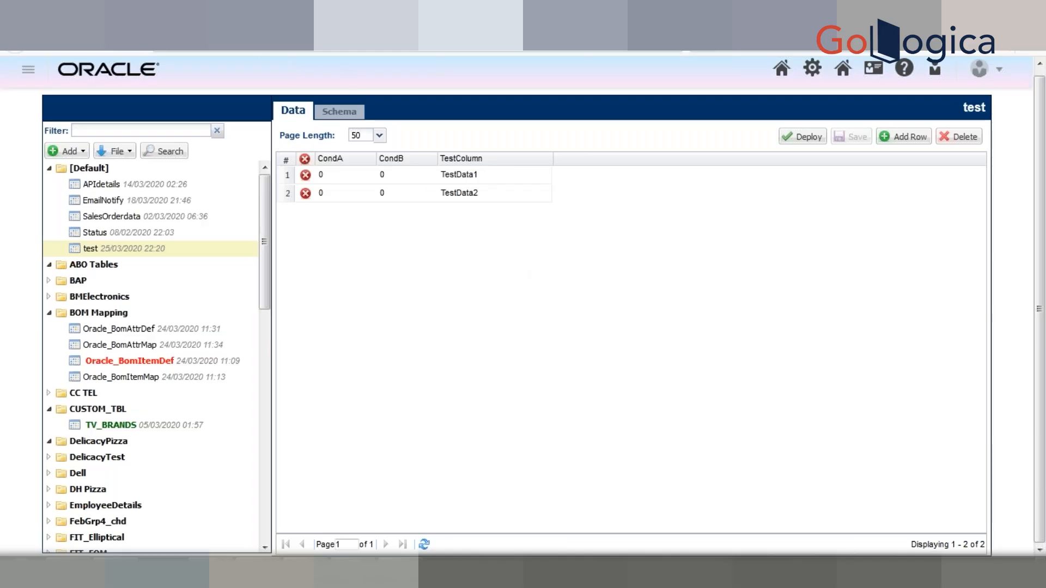
# Step: Open the Catalog Definition, find the Test Electronics product family and list its product lines
pyautogui.click(261, 22)
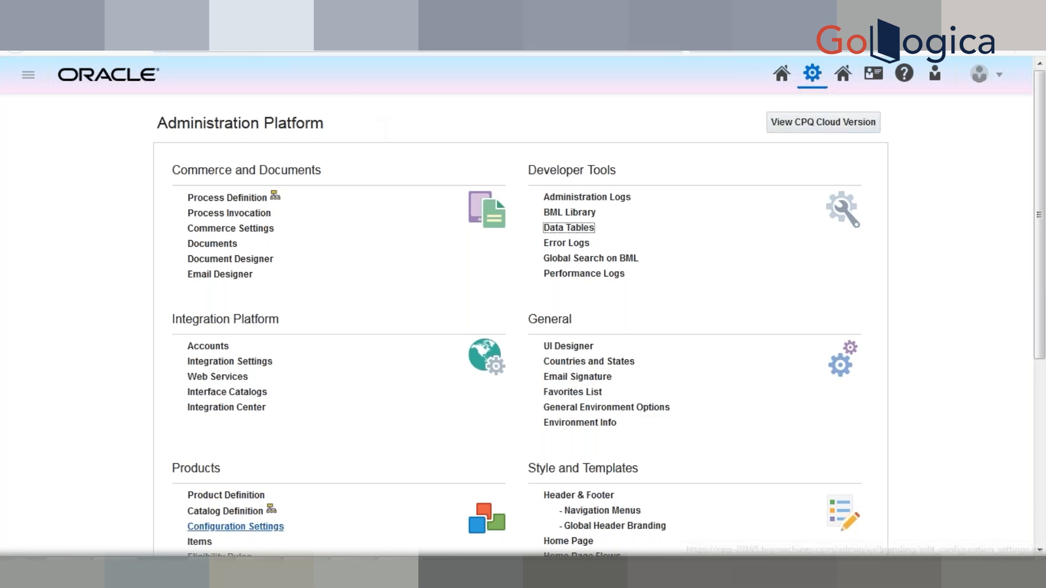
pyautogui.rightClick(231, 512)
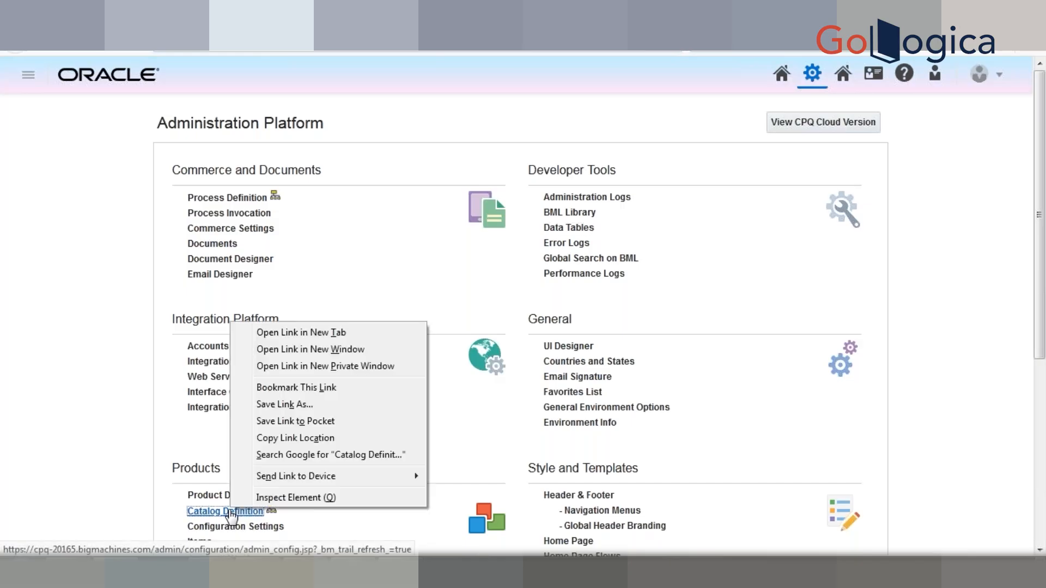
pyautogui.press('Escape')
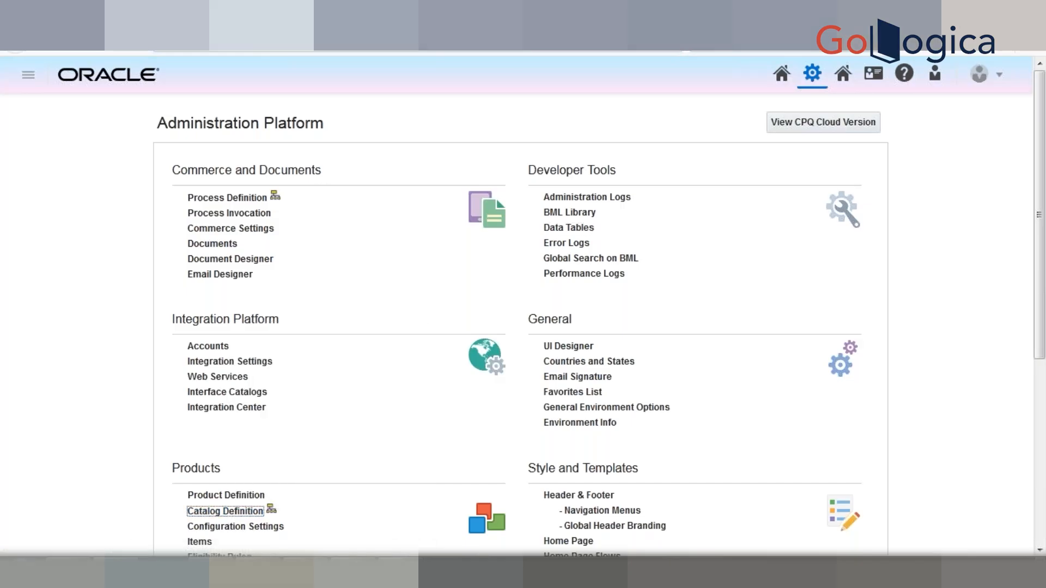
pyautogui.press('Return')
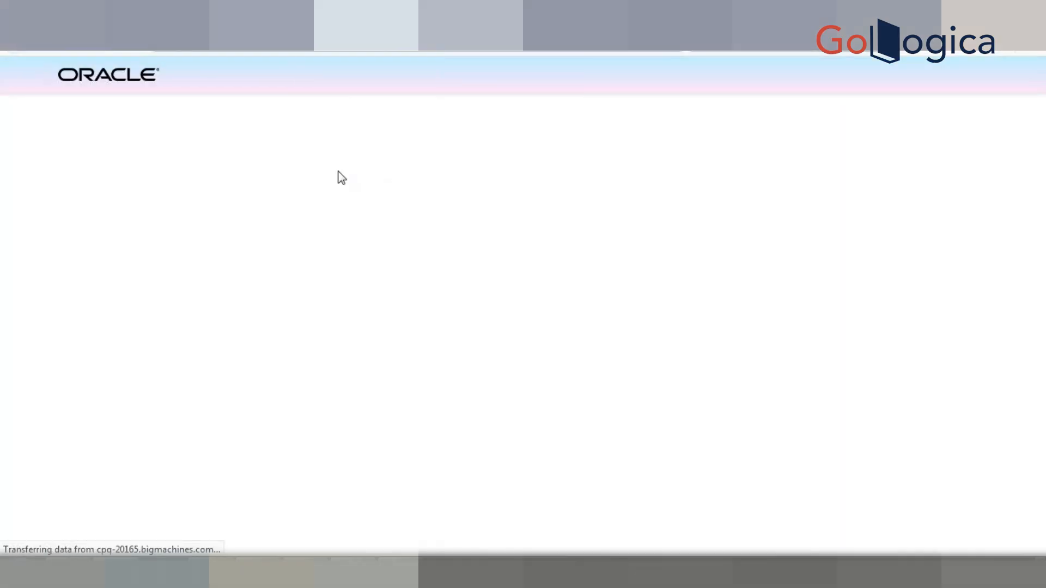
pyautogui.click(543, 155)
pyautogui.hotkey('ctrl', 'f')
pyautogui.write('test ele')
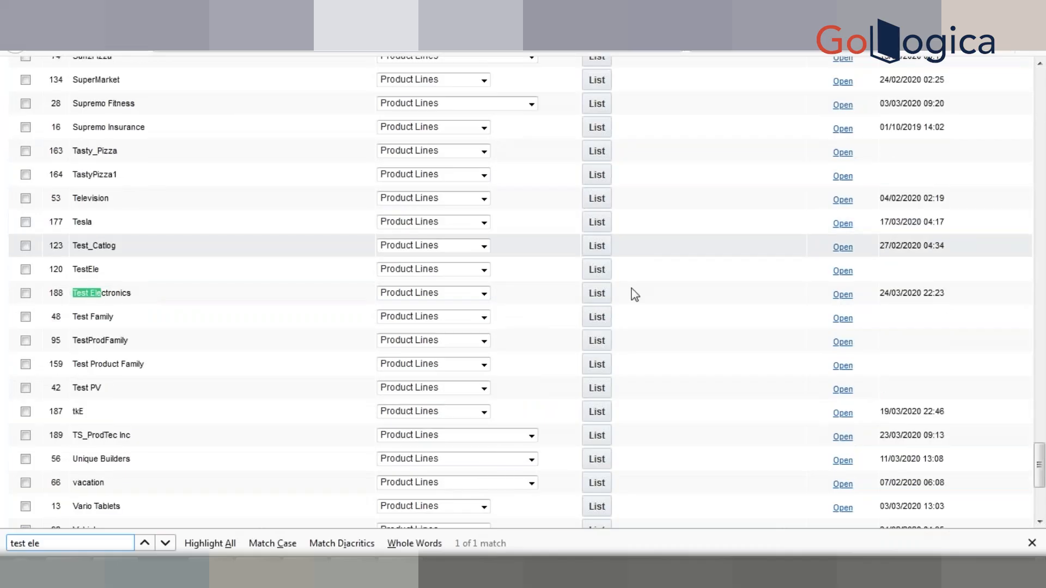
pyautogui.click(602, 295)
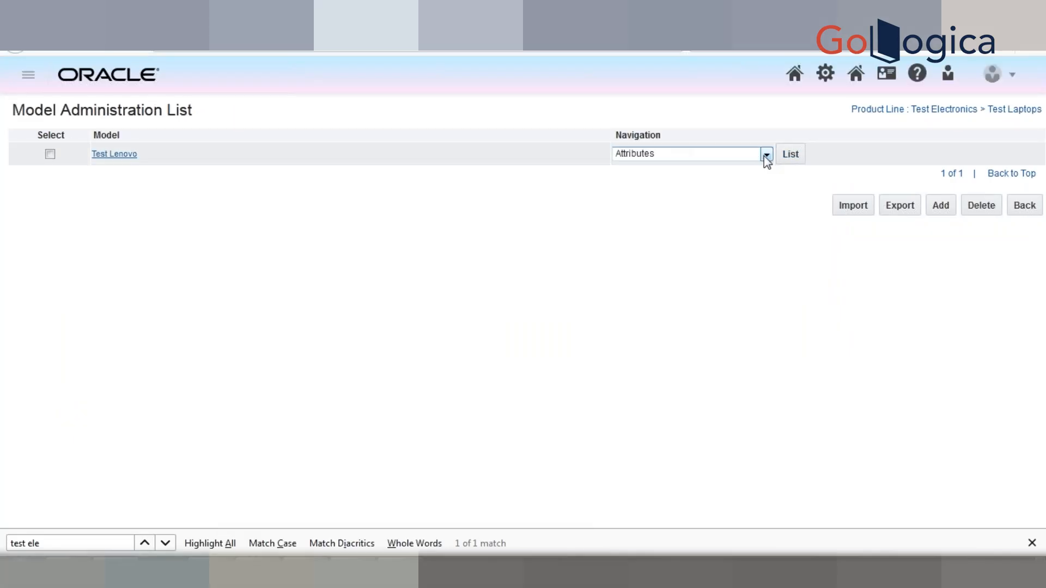
# Step: List the Recommendations of the Test Lenovo model and start a new recommendation rule
pyautogui.click(766, 156)
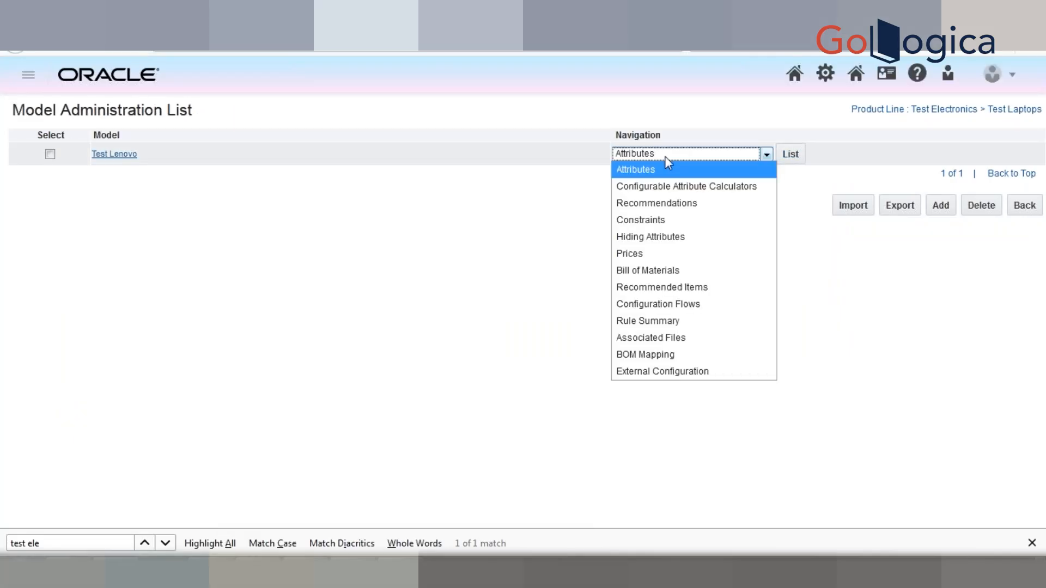
pyautogui.click(461, 206)
pyautogui.click(707, 153)
pyautogui.click(707, 202)
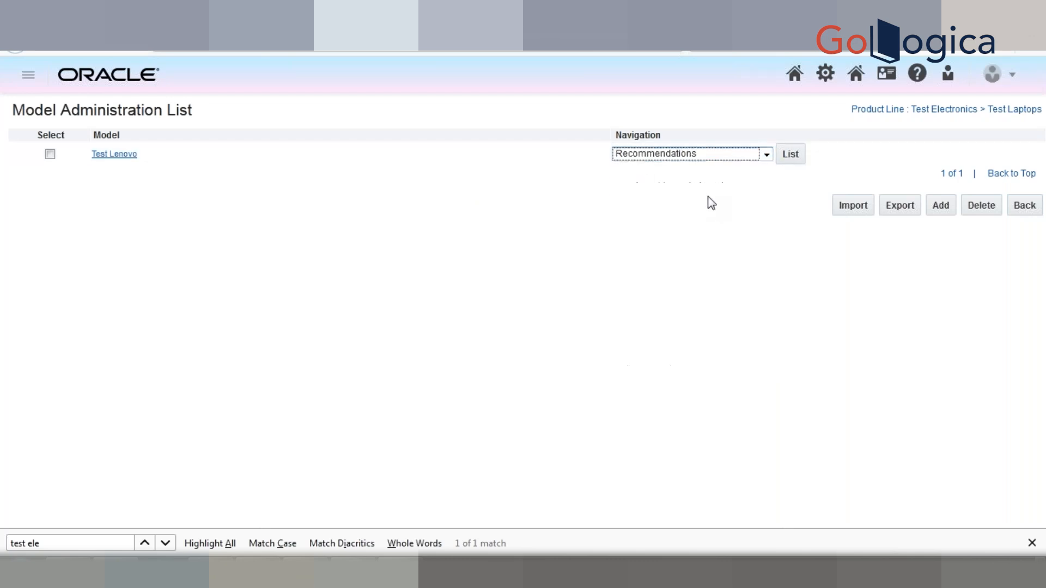
pyautogui.click(790, 158)
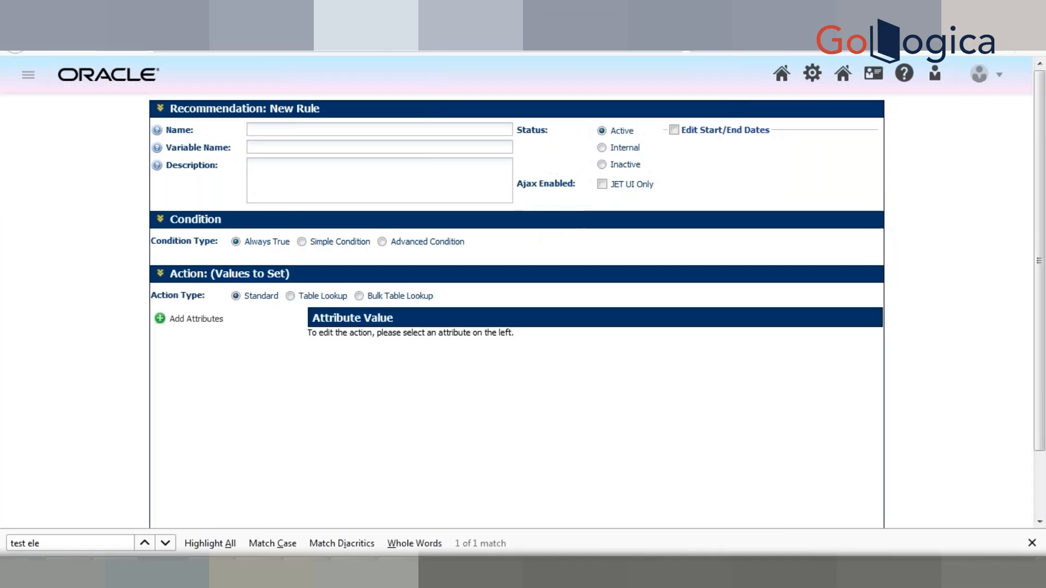
# Step: Name the new recommendation rule Test Rule with the variable name testRule
pyautogui.click(385, 127)
pyautogui.write('Tes')
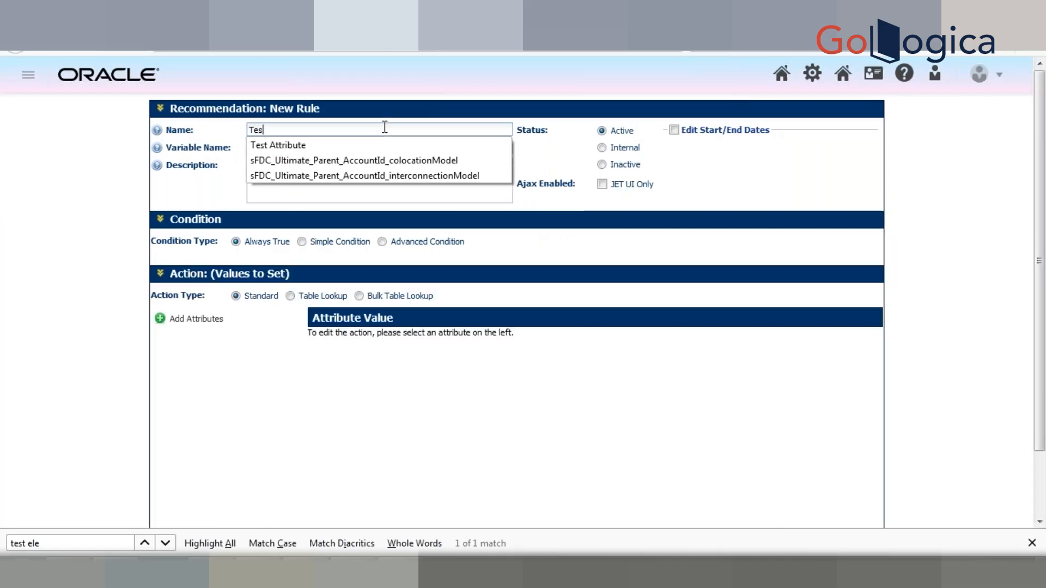
pyautogui.write('t Ruel')
pyautogui.press('Tab')
pyautogui.click(107, 332)
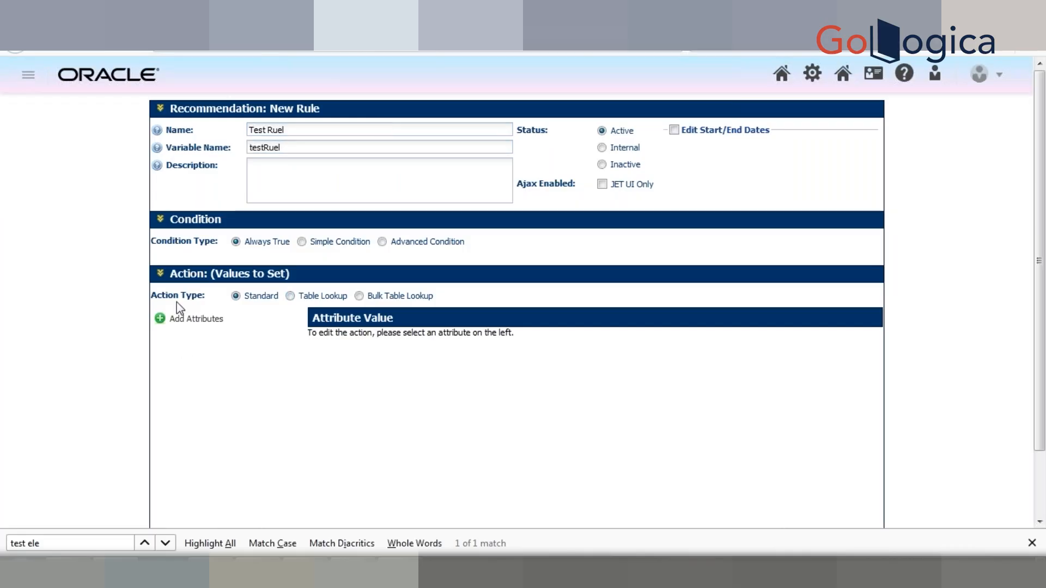
pyautogui.click(310, 126)
pyautogui.press('BackSpace')
pyautogui.press('BackSpace')
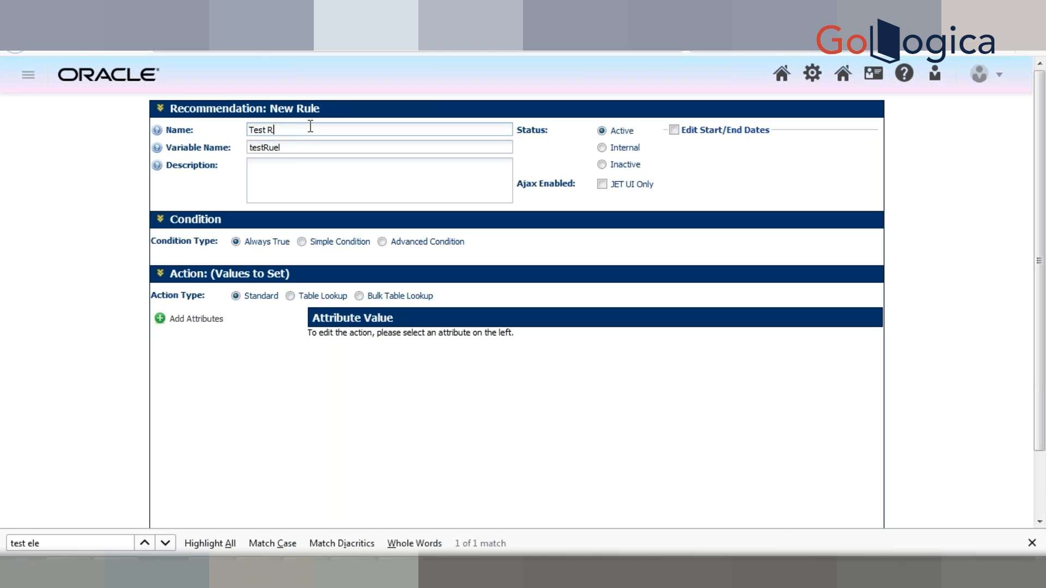
pyautogui.write('le')
pyautogui.press('Tab')
pyautogui.press('BackSpace')
pyautogui.hotkey('shift', 'Tab')
pyautogui.press('Tab')
pyautogui.click(62, 282)
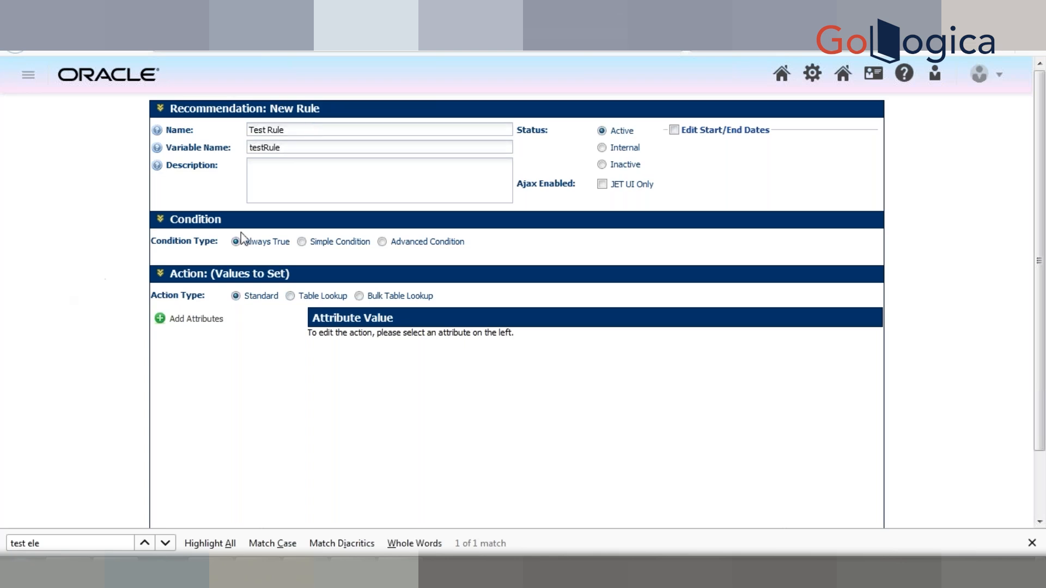
pyautogui.click(191, 326)
pyautogui.click(487, 174)
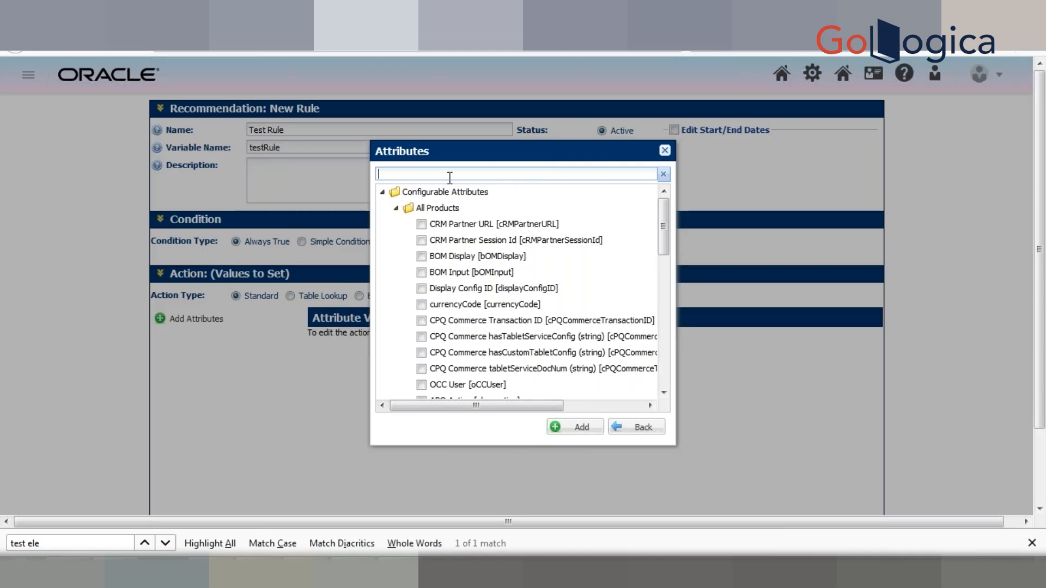
pyautogui.click(666, 152)
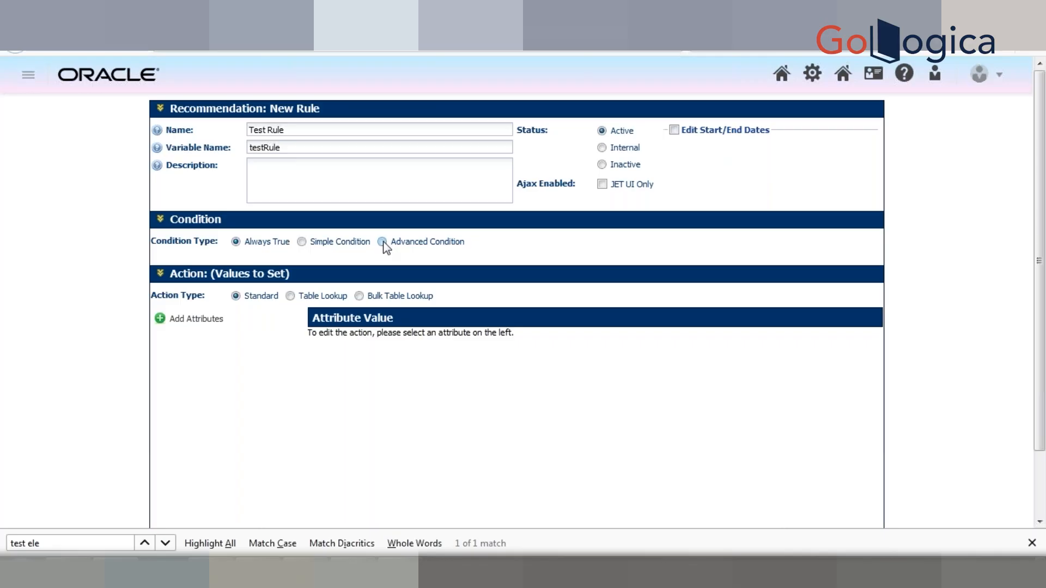
# Step: Give the rule an Advanced Condition whose BML function contains "return true;" and "return false;" below an empty first line
pyautogui.click(383, 243)
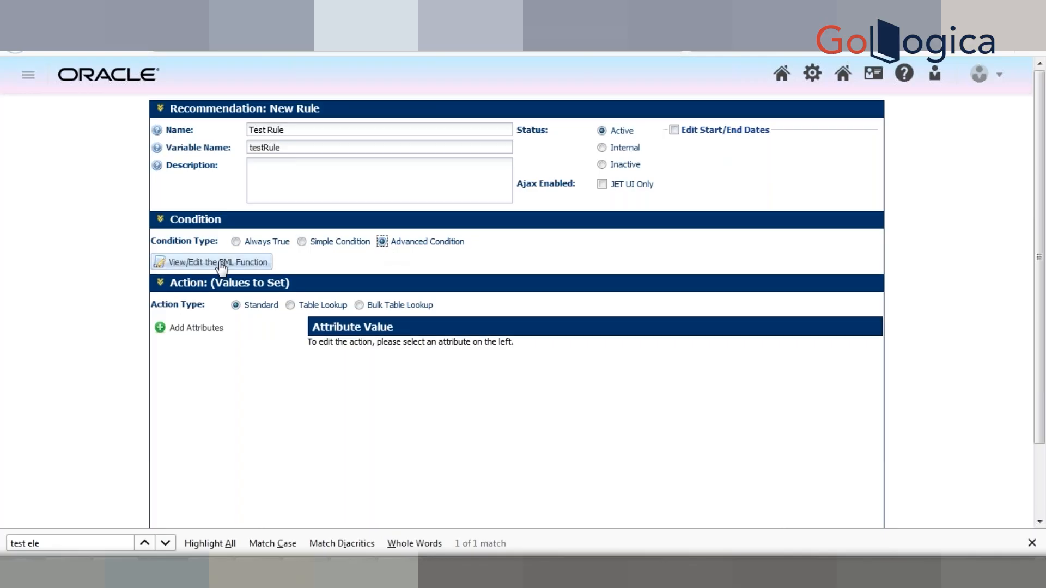
pyautogui.click(221, 264)
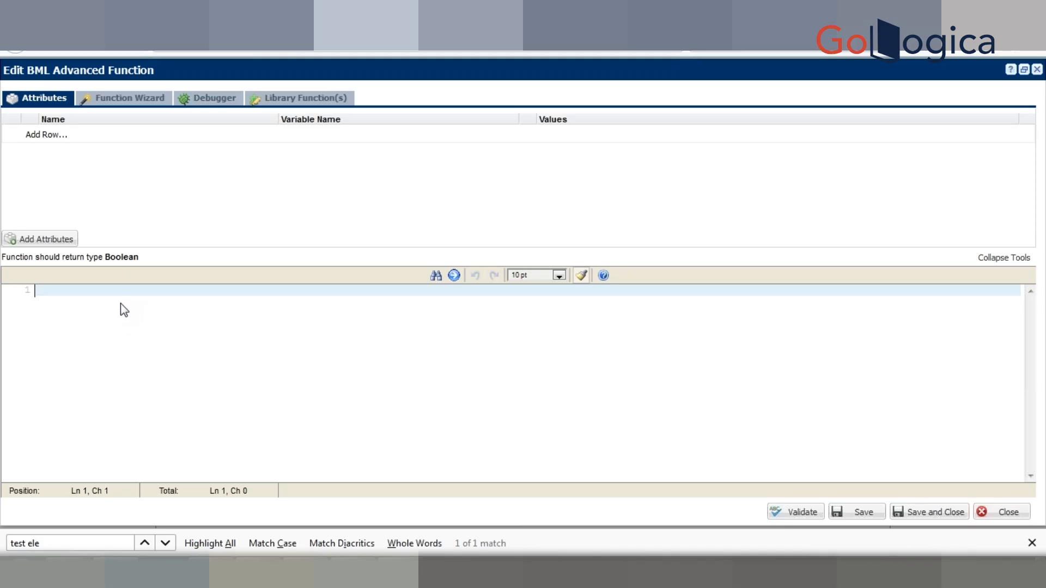
pyautogui.write('return true')
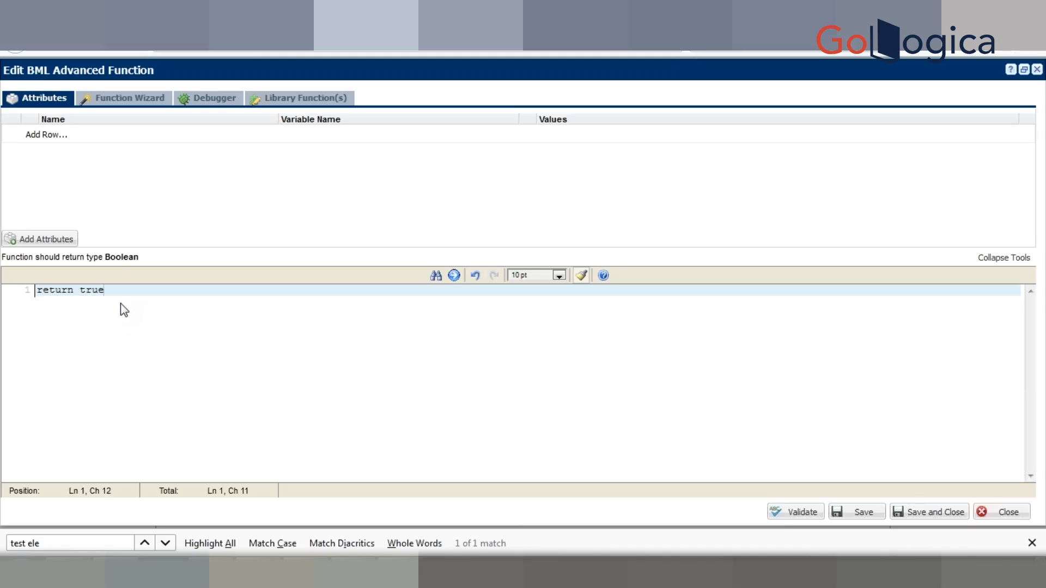
pyautogui.write(';')
pyautogui.press('Return')
pyautogui.write('return false')
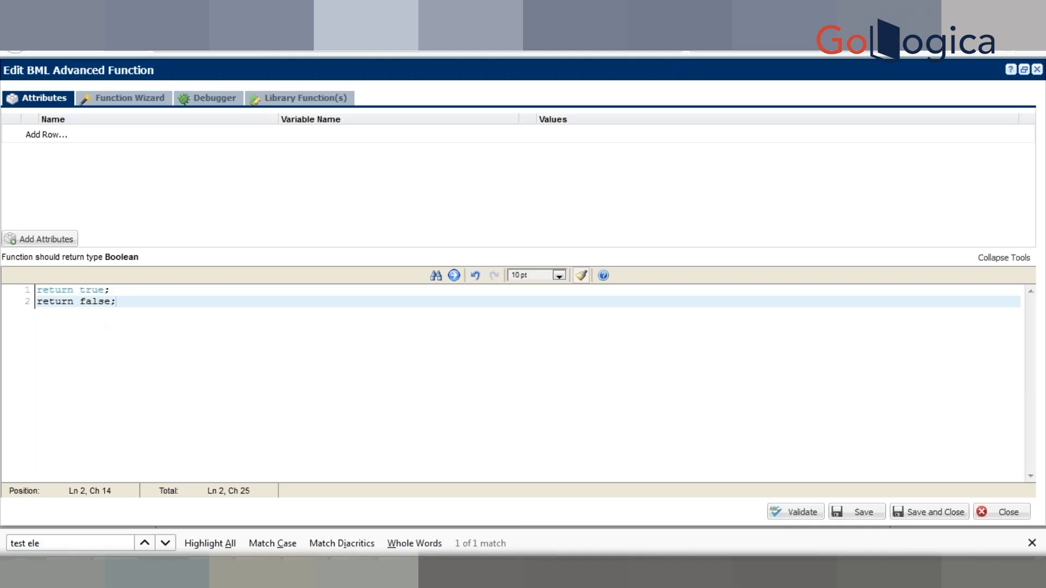
pyautogui.click(39, 287)
pyautogui.press('Return')
pyautogui.press('Up')
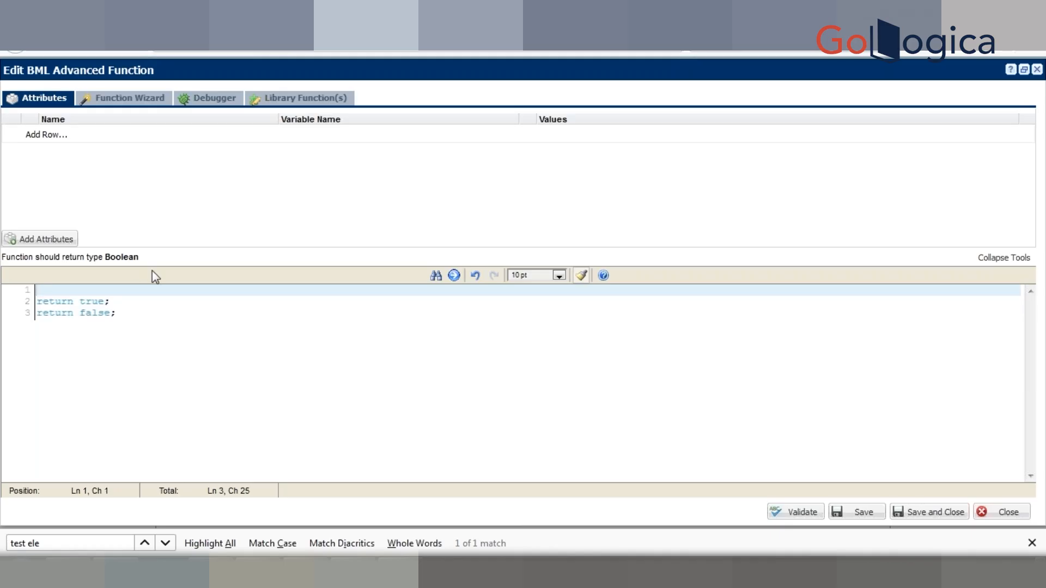
# Step: Look up the syntax and example of the bmql function in the Direct DB Access category of the Function Wizard
pyautogui.click(150, 105)
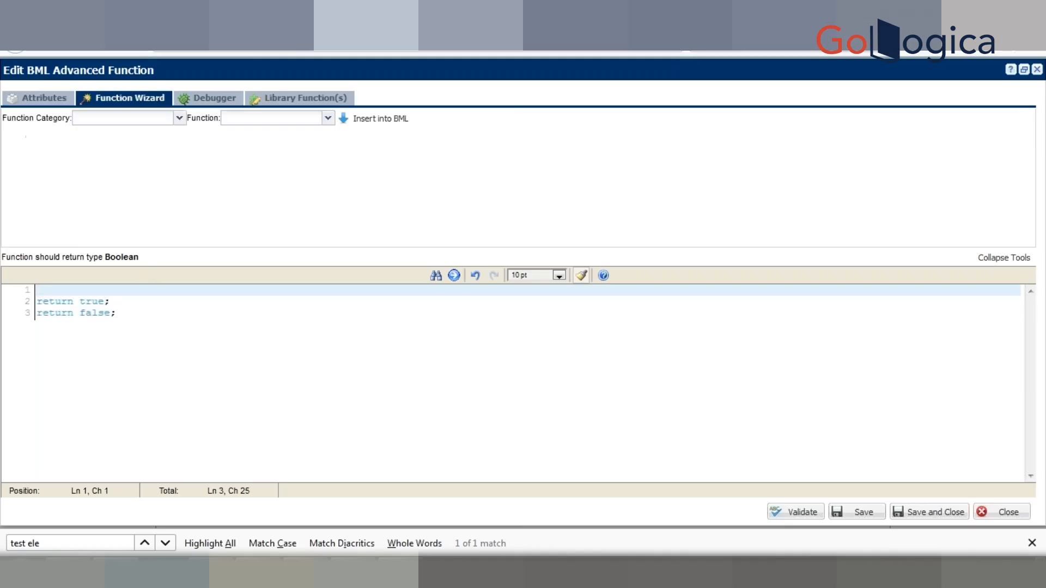
pyautogui.click(179, 118)
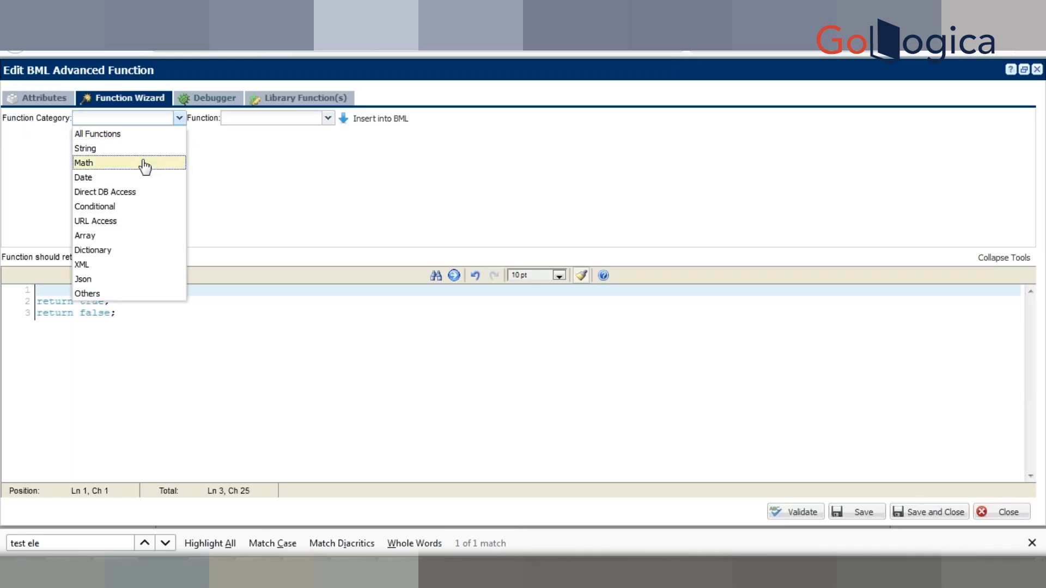
pyautogui.click(129, 194)
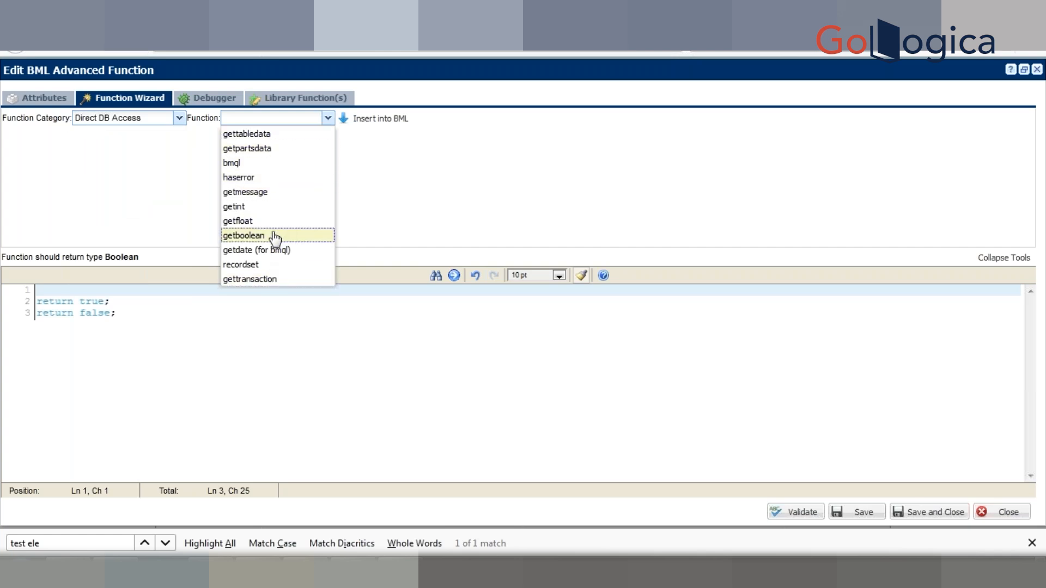
pyautogui.click(245, 163)
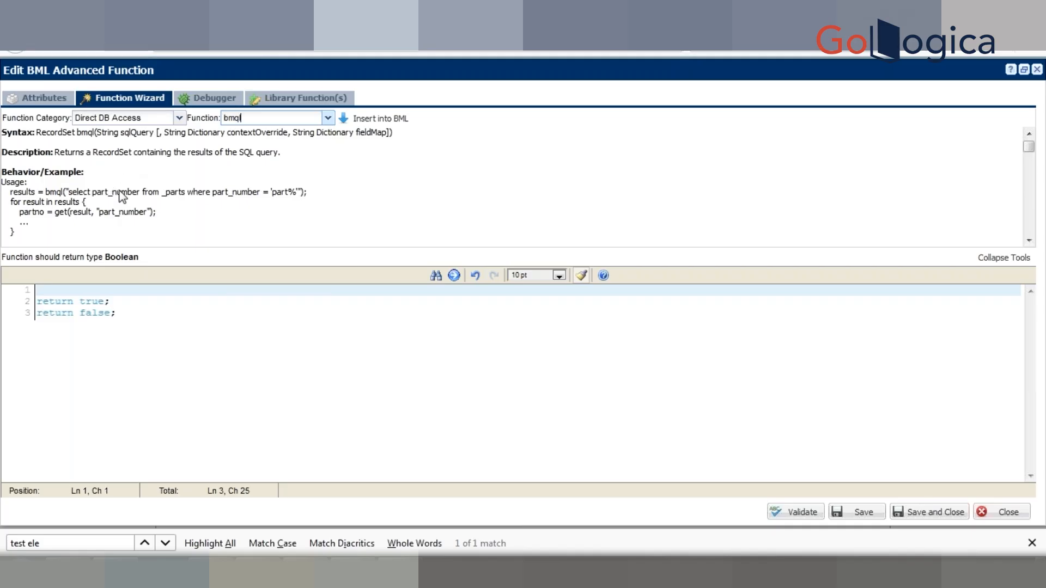
# Step: Copy the whole BML code into a new Notepad++ document and set its language to JavaScript
pyautogui.click(140, 346)
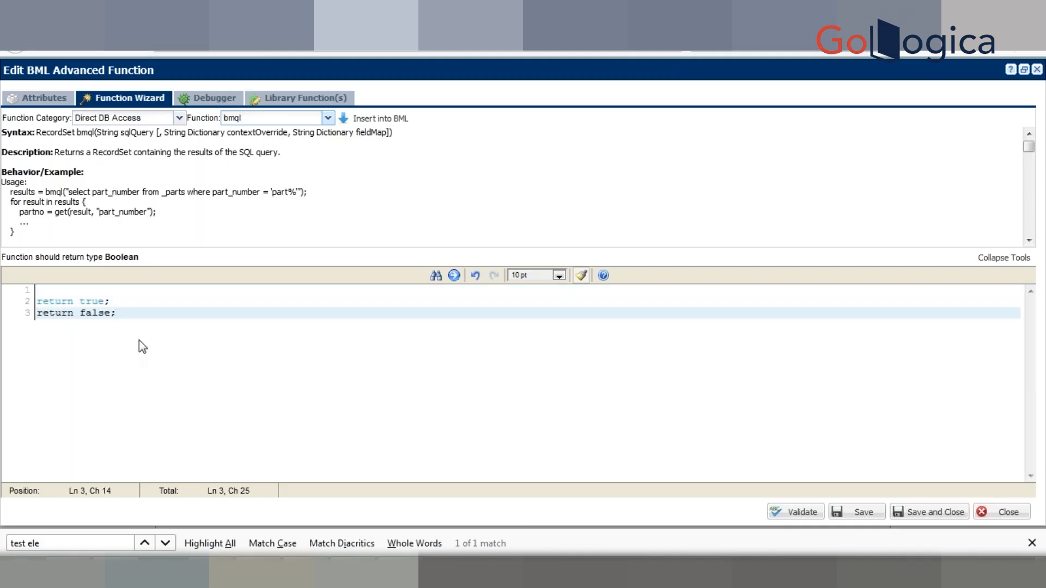
pyautogui.hotkey('ctrl', 'a')
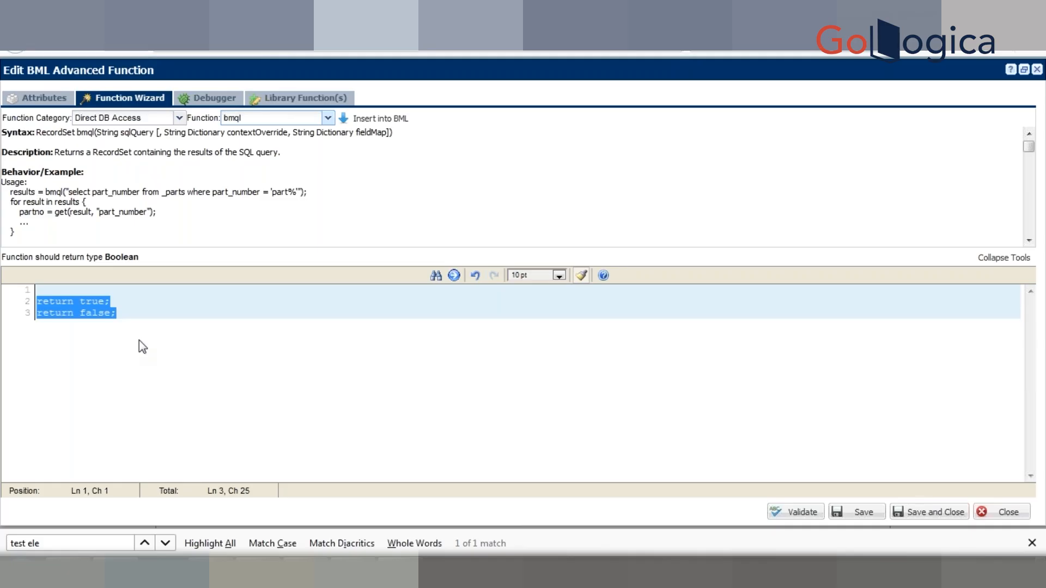
pyautogui.hotkey('alt', 'Tab')
pyautogui.hotkey('alt', 'Tab')
pyautogui.hotkey('ctrl', 'n')
pyautogui.write('return true; return false;')
pyautogui.hotkey('alt', 'l')
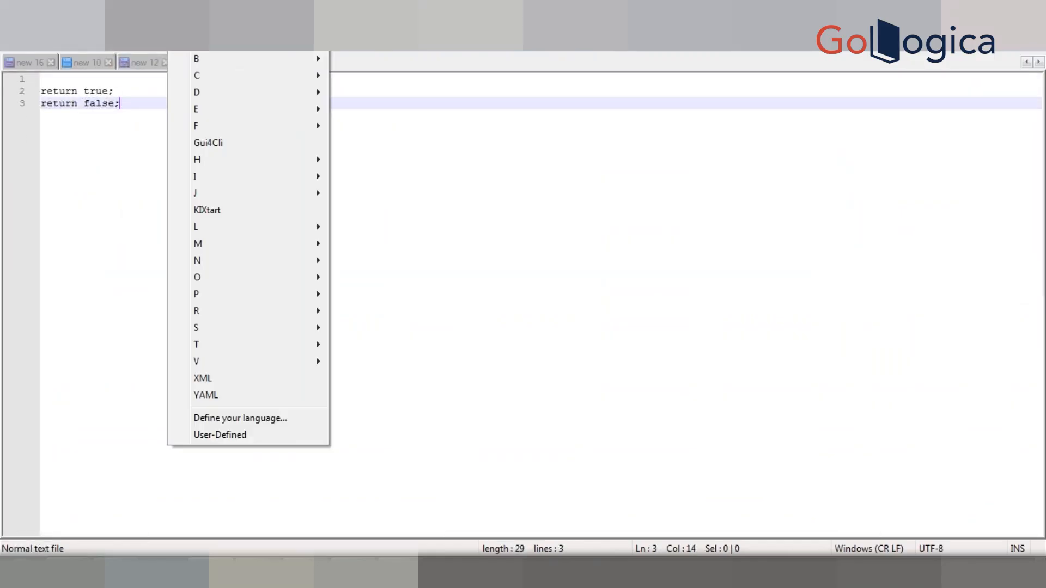
pyautogui.press('j')
pyautogui.press('Down')
pyautogui.press('Return')
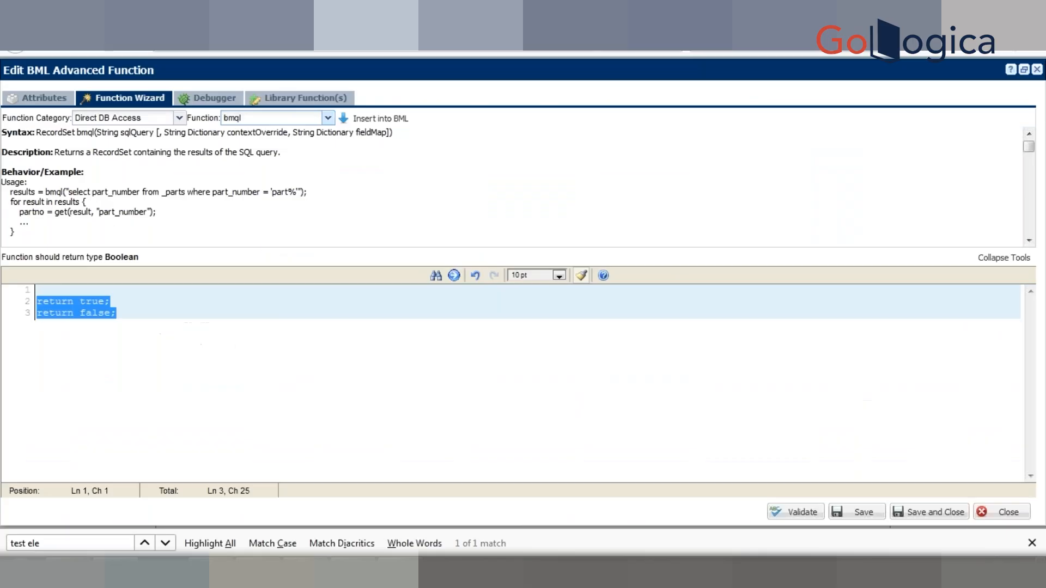
# Step: Add the statement "sampleVar = bmql();" on the empty first line of the Notepad++ document
pyautogui.click(140, 333)
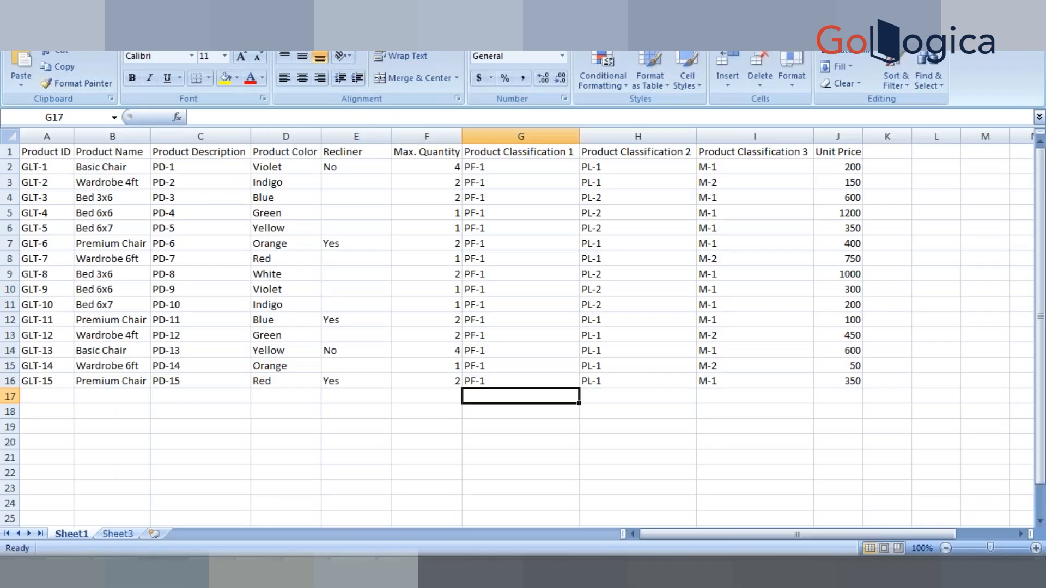
pyautogui.hotkey('alt', 'Tab')
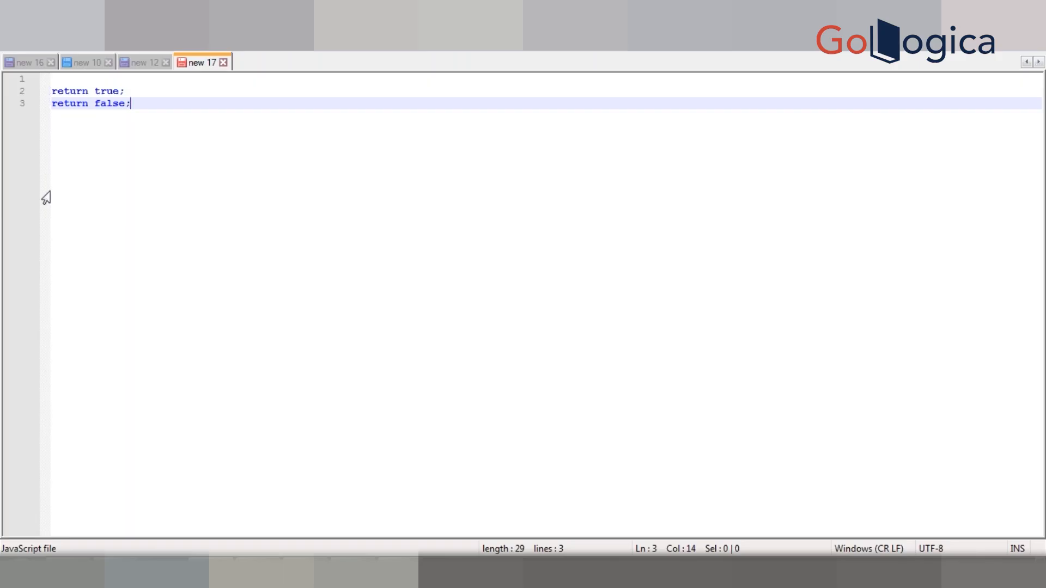
pyautogui.click(100, 80)
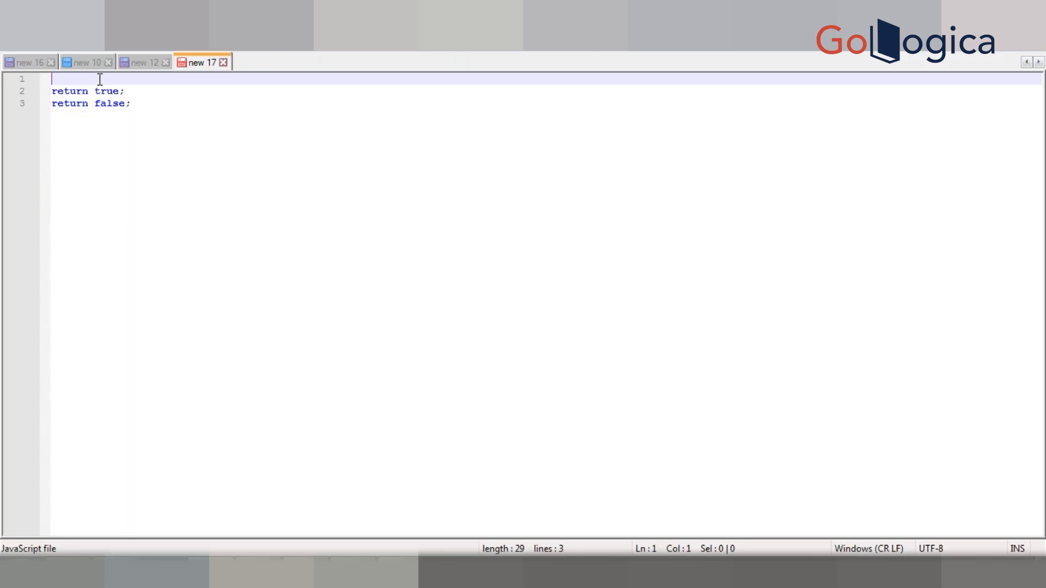
pyautogui.write('sampleVar = bmql')
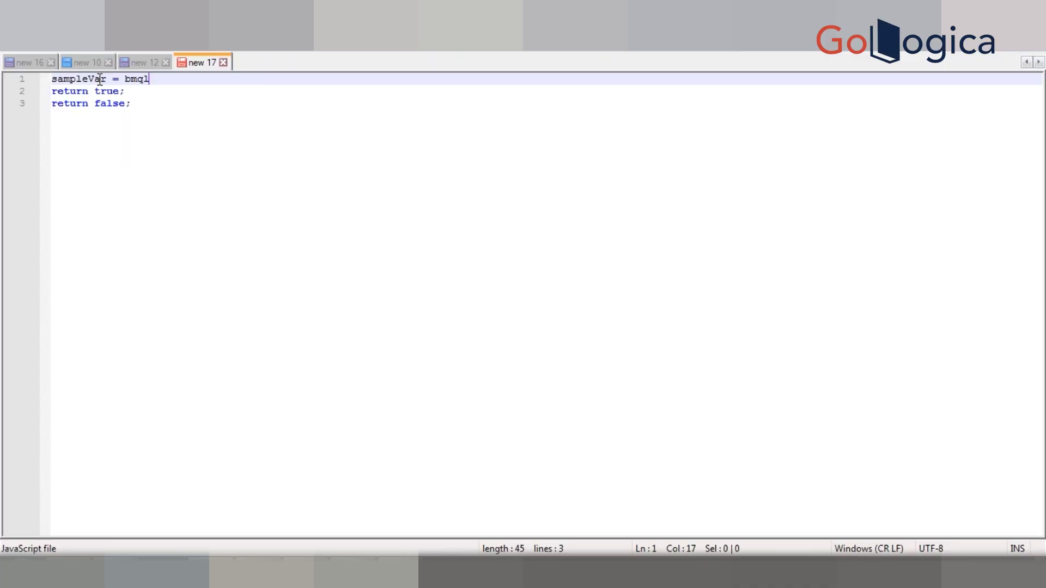
pyautogui.write('();')
pyautogui.press('Left')
pyautogui.press('Left')
# Step: Enter the quoted query "select * from test" as the argument of the bmql call
pyautogui.write('""')
pyautogui.press('Left')
pyautogui.write('select * from test')
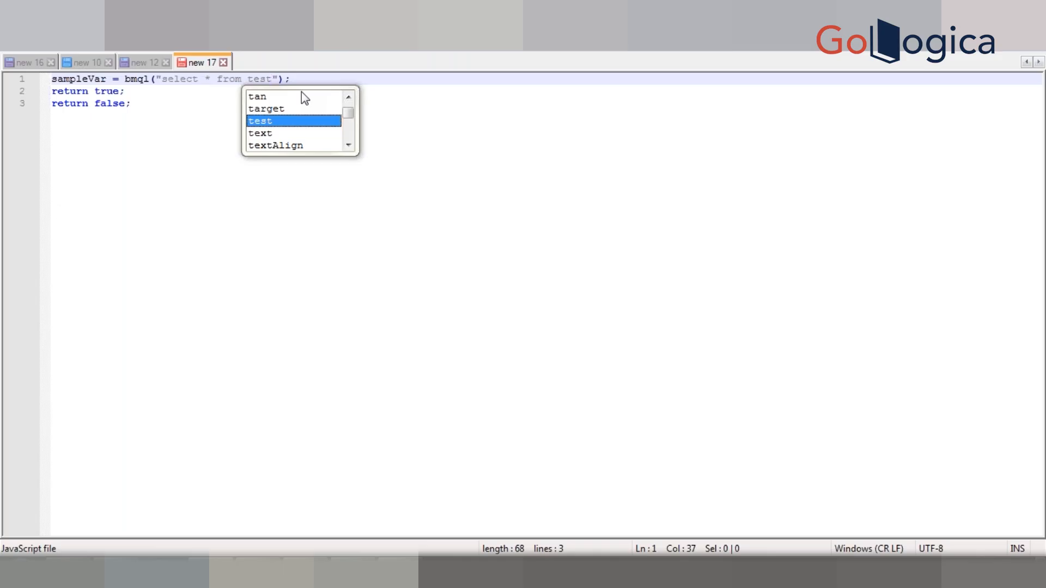
pyautogui.press('Escape')
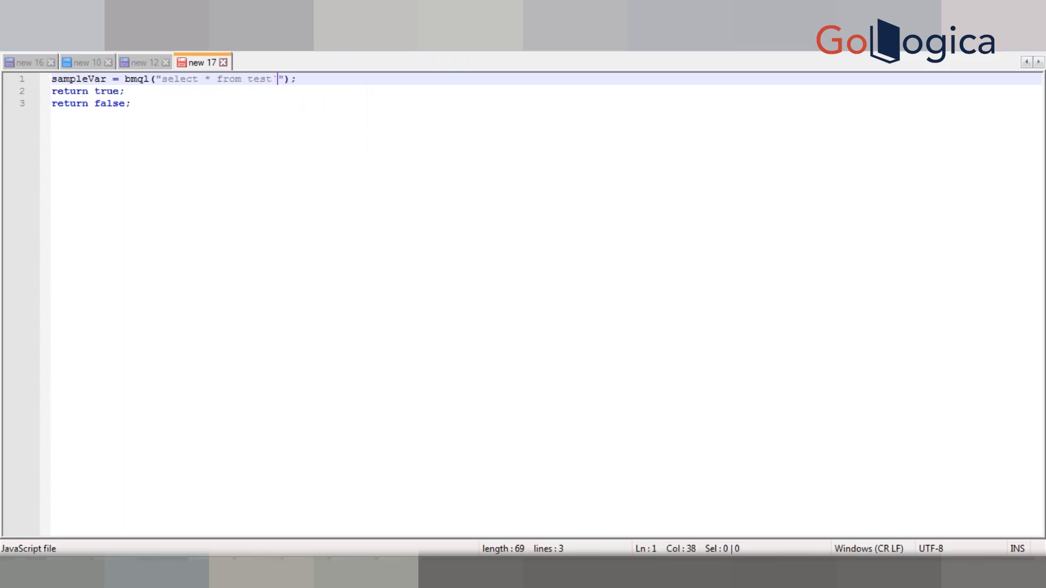
# Step: Copy the whole code from the Notepad++ document
pyautogui.hotkey('alt', 'Tab')
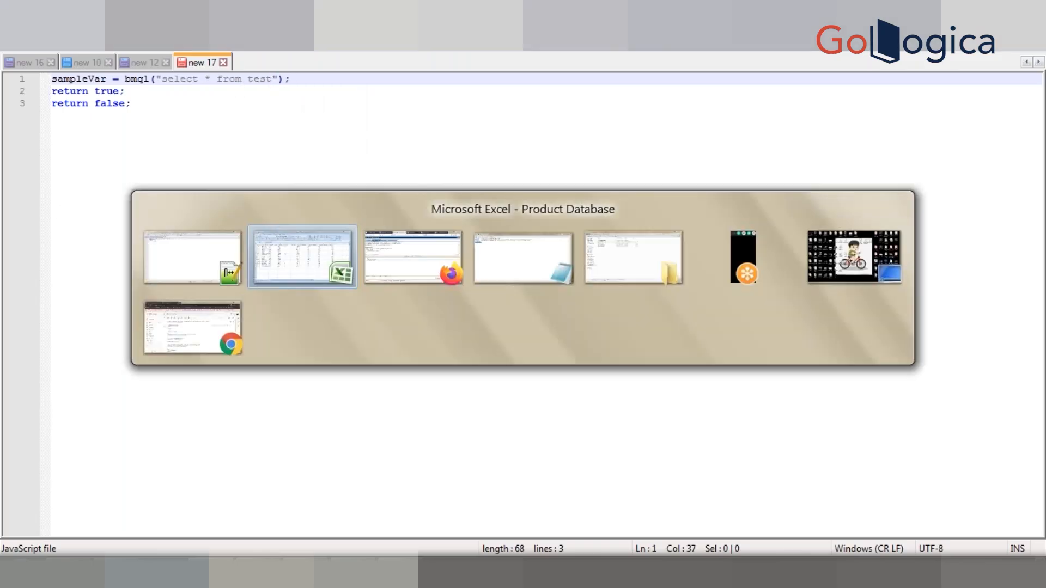
pyautogui.hotkey('alt', 'Tab')
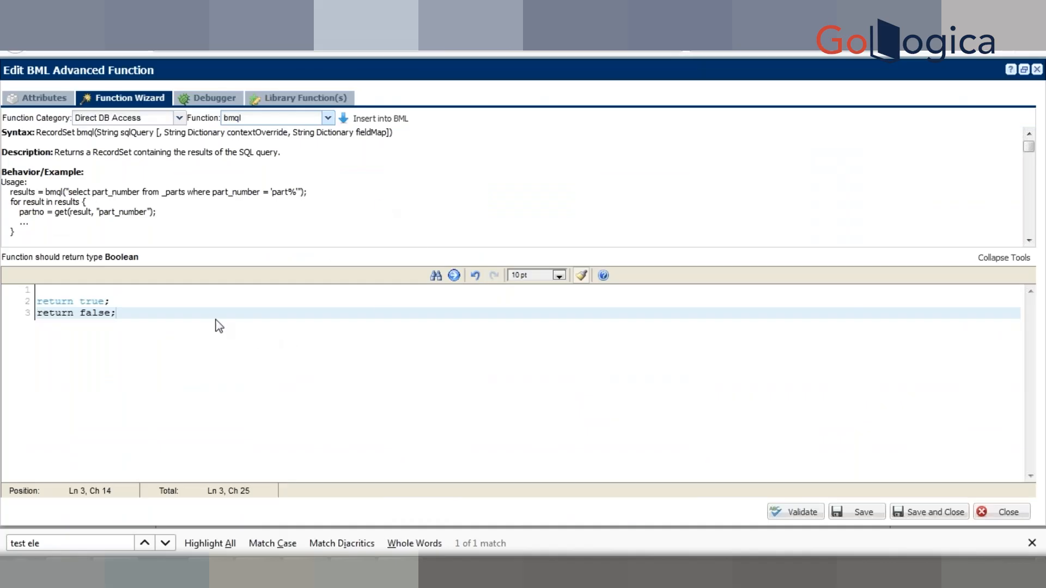
pyautogui.hotkey('alt', 'Tab')
pyautogui.hotkey('alt', 'Tab')
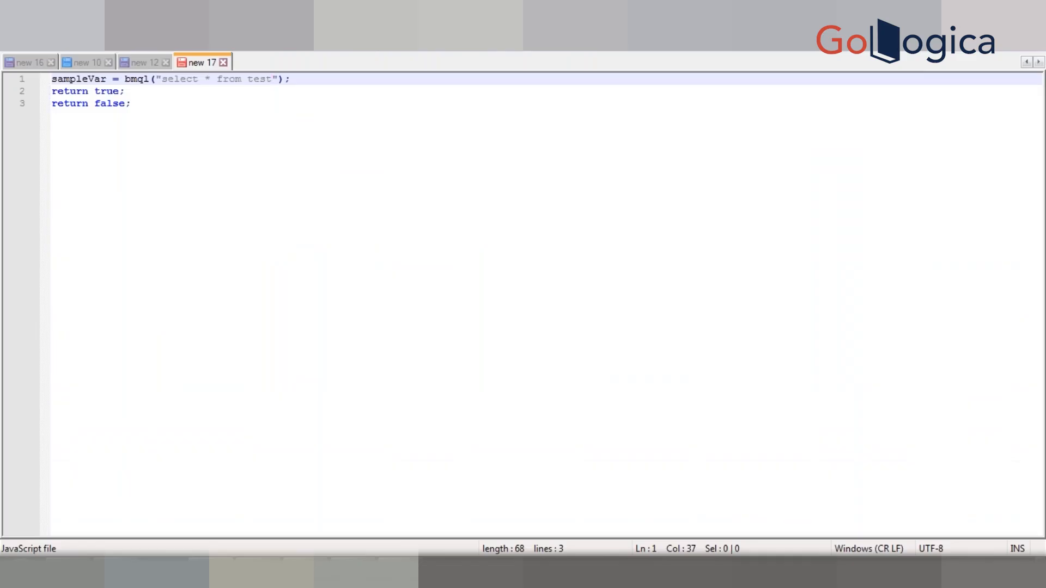
pyautogui.hotkey('ctrl', 'a')
pyautogui.hotkey('ctrl', 'c')
# Step: Switch to the BML editor in Firefox, replace all of its code with the copied code, and run the function in the Debugger
pyautogui.hotkey('alt', 'Tab')
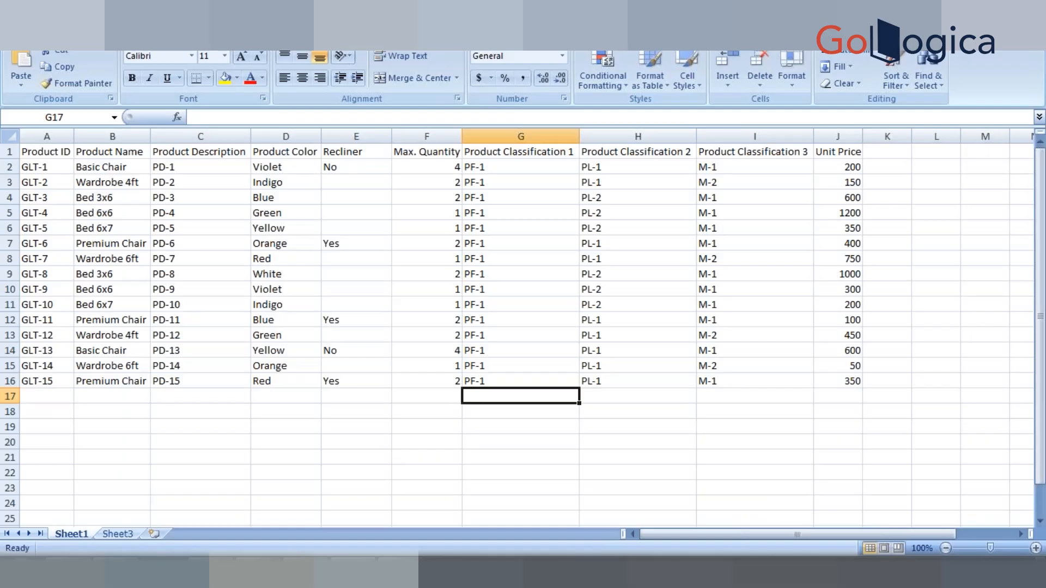
pyautogui.hotkey('alt', 'Tab')
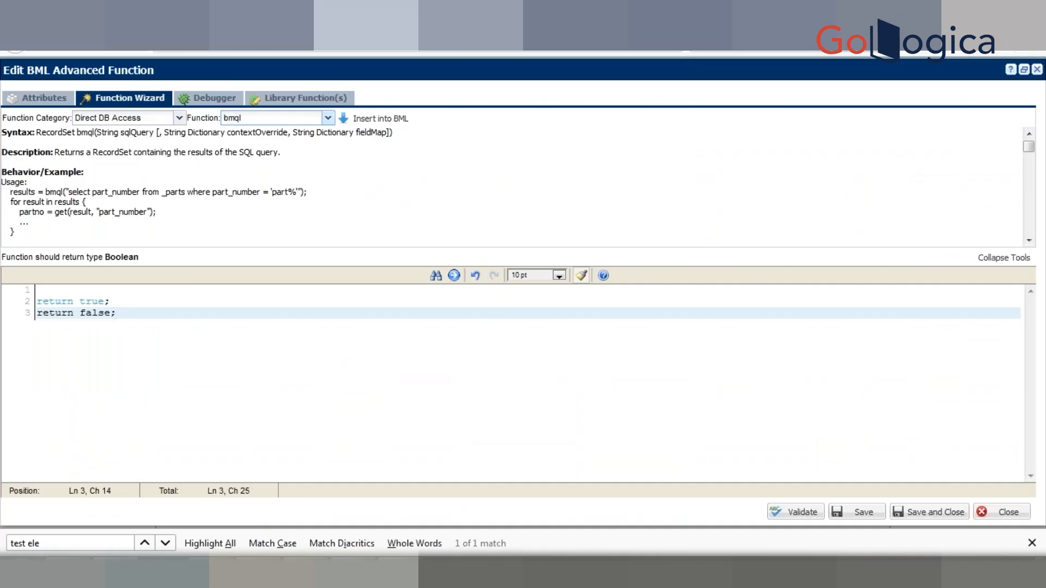
pyautogui.hotkey('ctrl', 'a')
pyautogui.click(115, 313)
pyautogui.hotkey('ctrl', 'a')
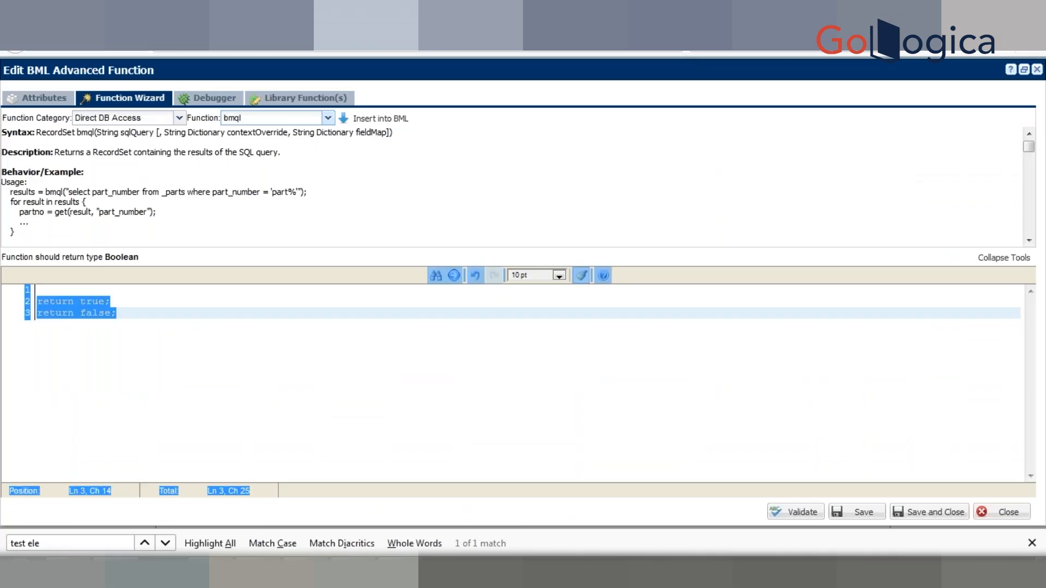
pyautogui.click(214, 327)
pyautogui.click(204, 306)
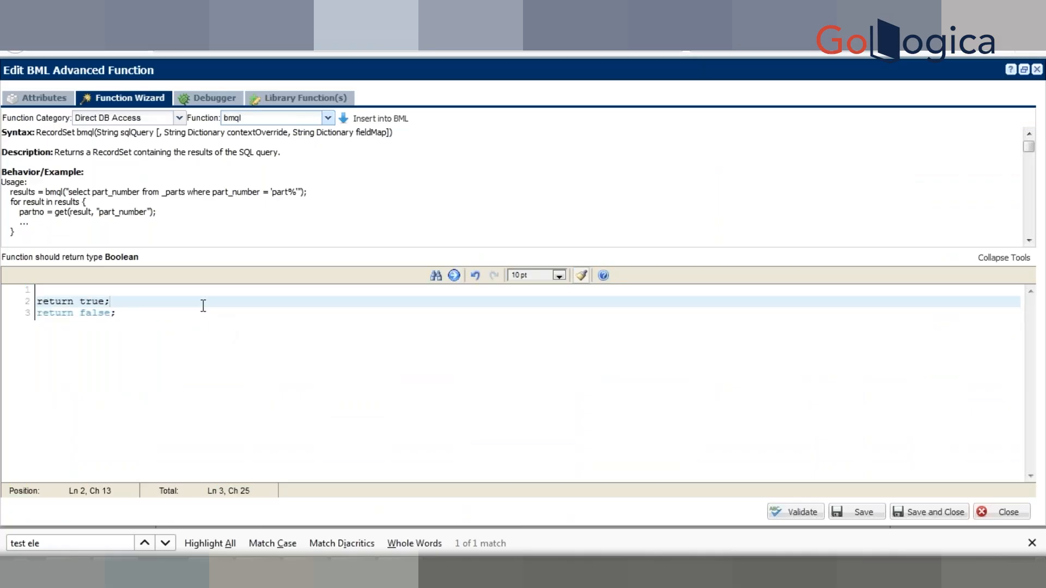
pyautogui.hotkey('ctrl', 'a')
pyautogui.hotkey('ctrl', 'v')
pyautogui.click(199, 102)
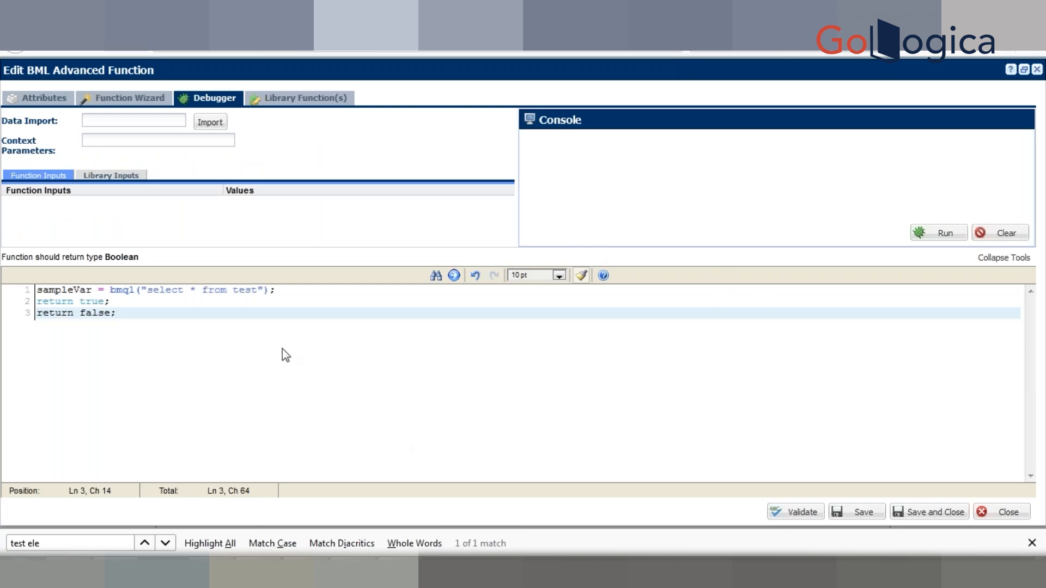
pyautogui.click(943, 235)
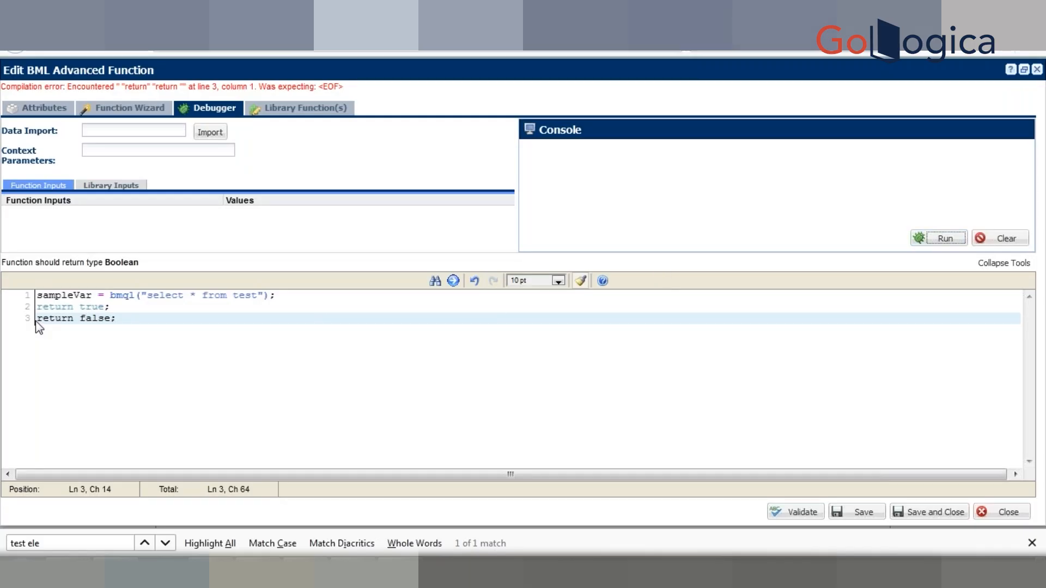
# Step: Comment out the "return false;" line and run the function again in the Debugger
pyautogui.click(37, 320)
pyautogui.write('//')
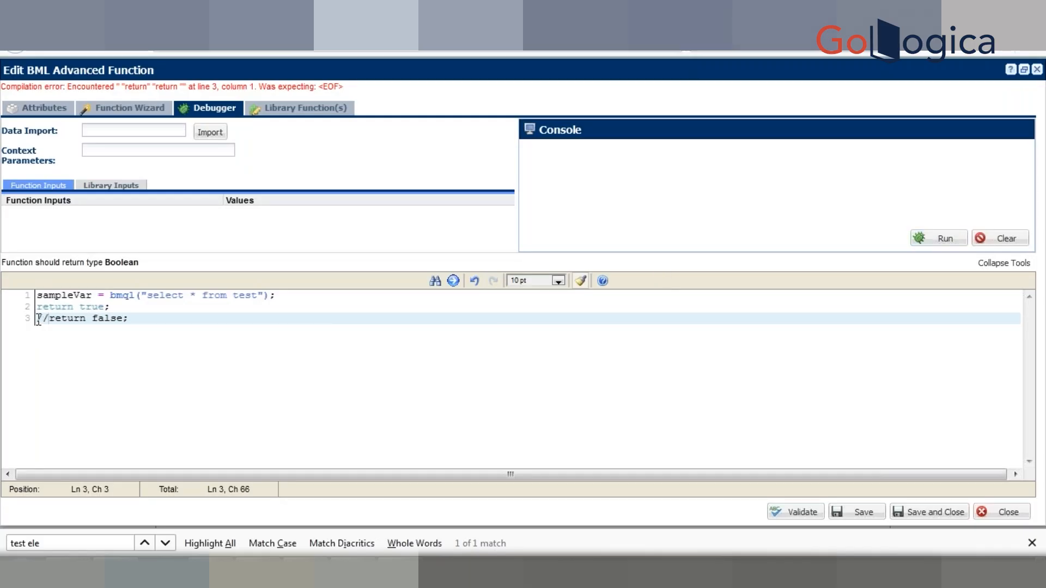
pyautogui.click(943, 247)
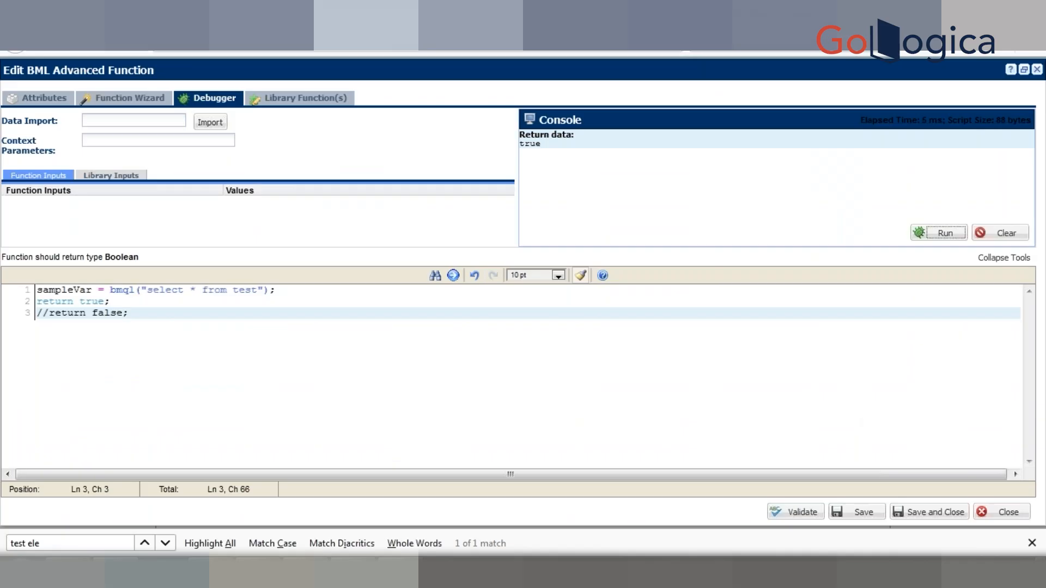
# Step: Look through the functions of the Direct DB Access category in the Function Wizard
pyautogui.hotkey('alt', 'Tab')
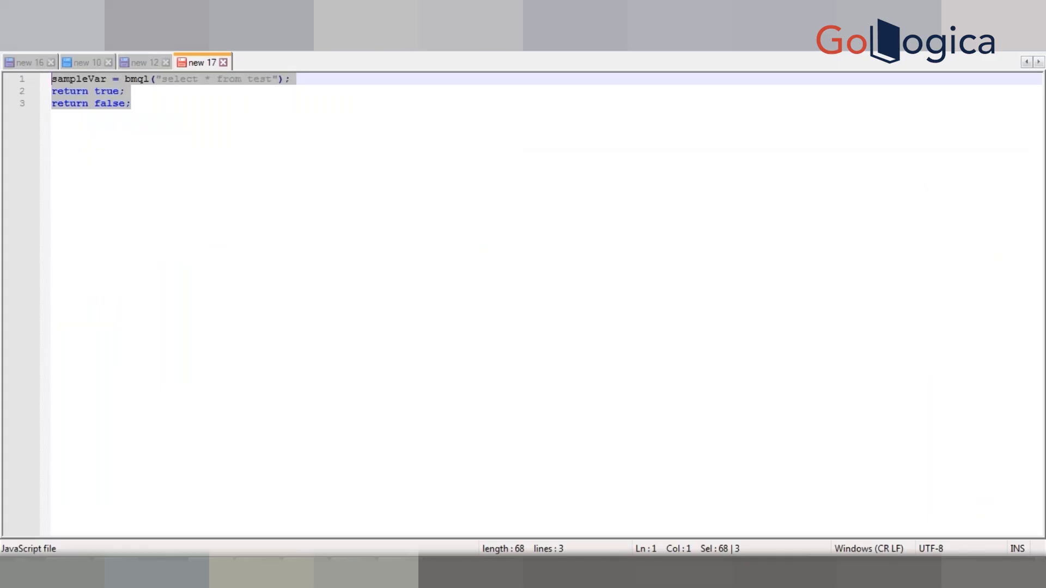
pyautogui.hotkey('alt', 'Tab')
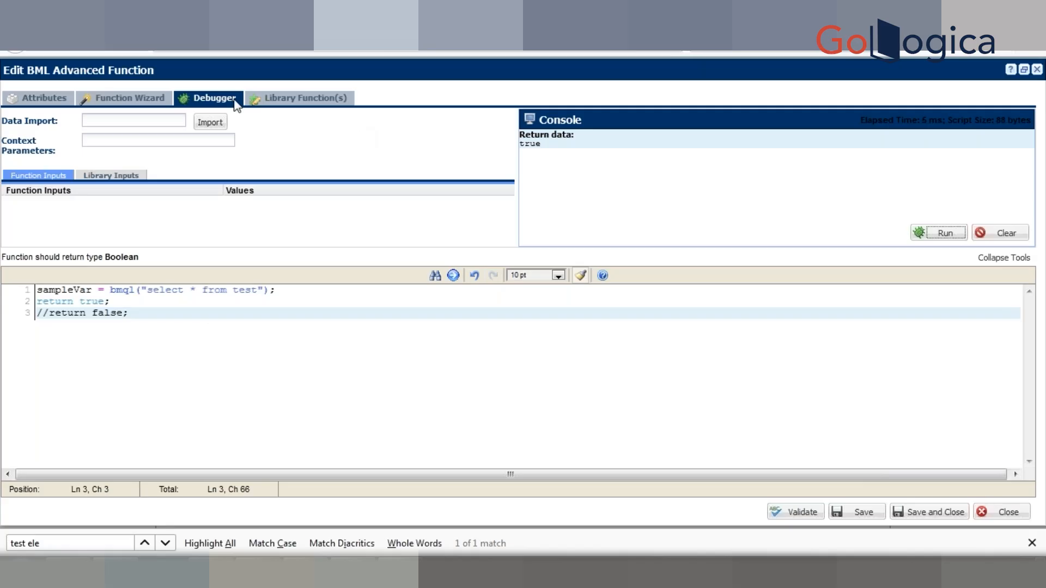
pyautogui.click(139, 102)
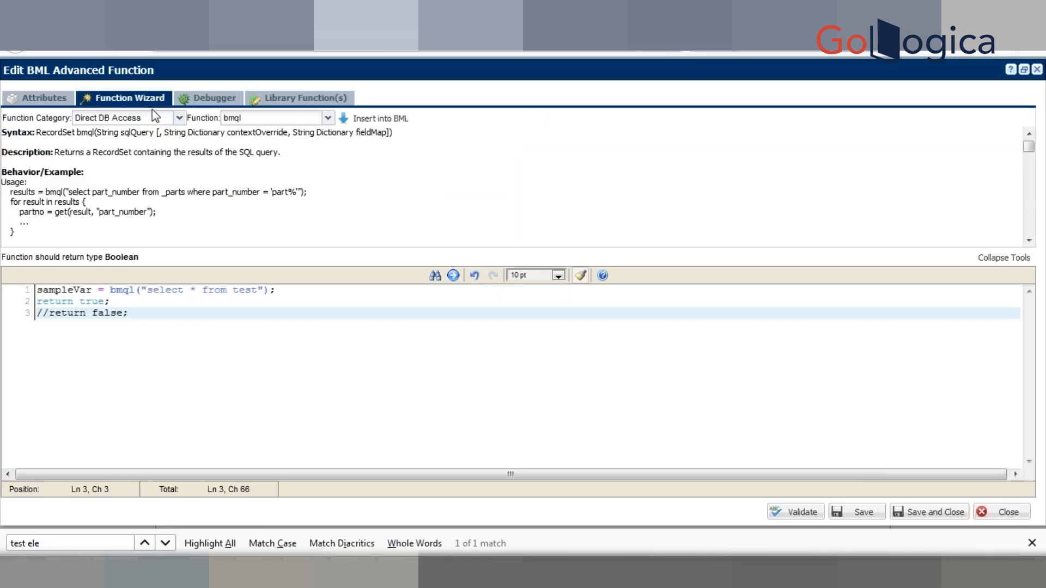
pyautogui.click(178, 121)
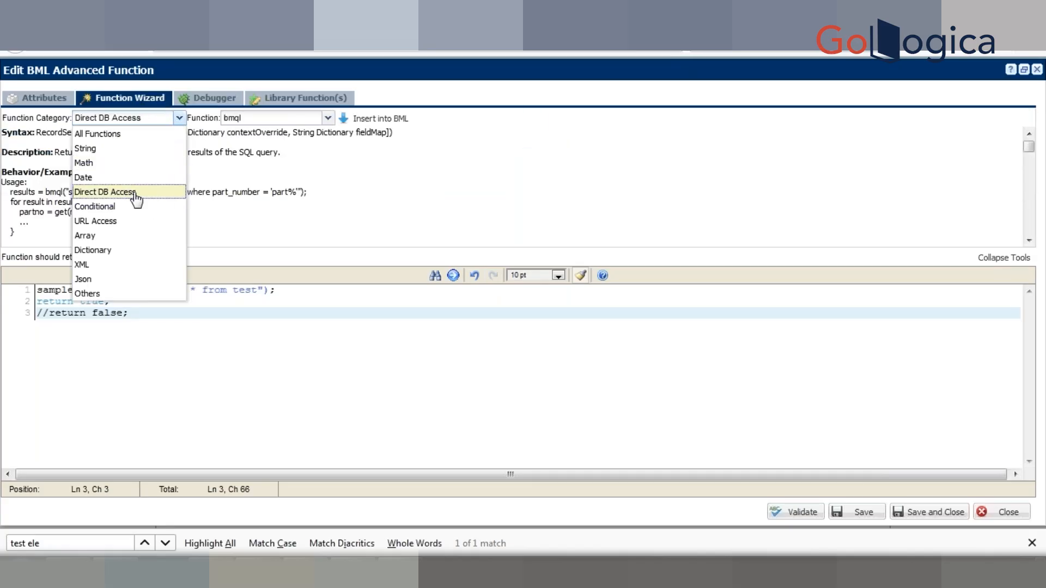
pyautogui.click(178, 122)
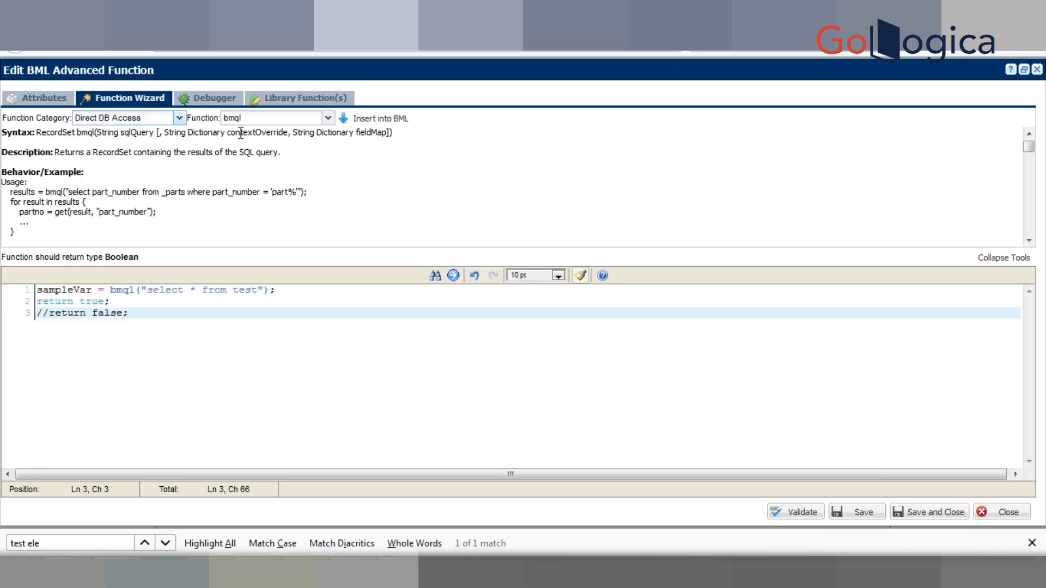
pyautogui.click(328, 118)
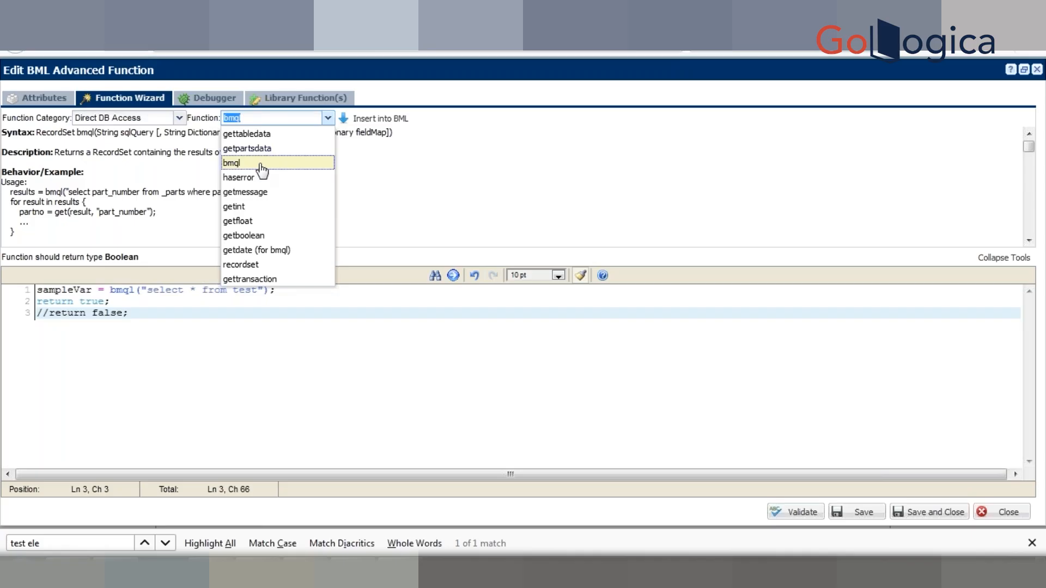
pyautogui.click(281, 296)
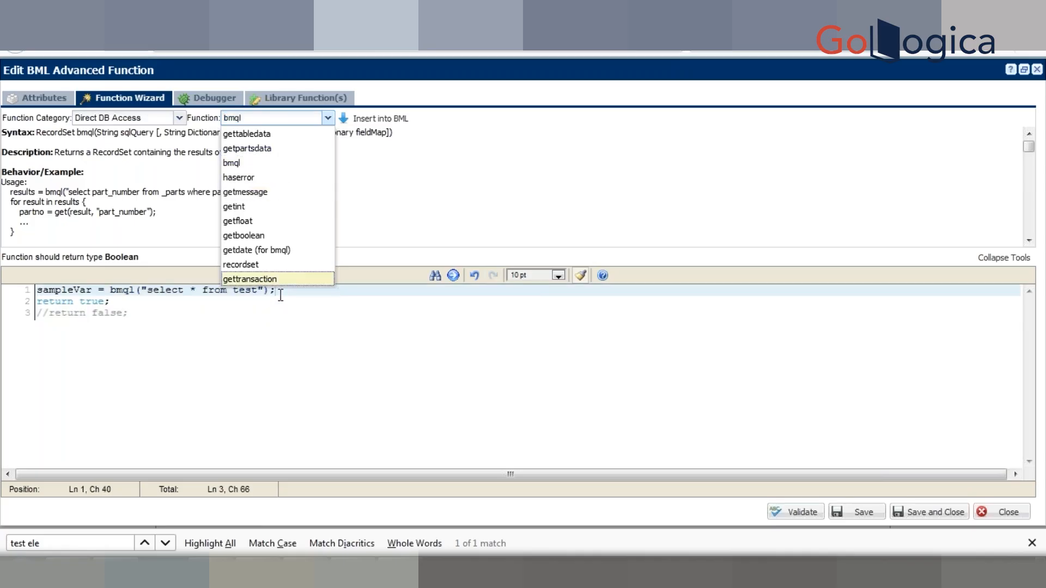
pyautogui.click(299, 336)
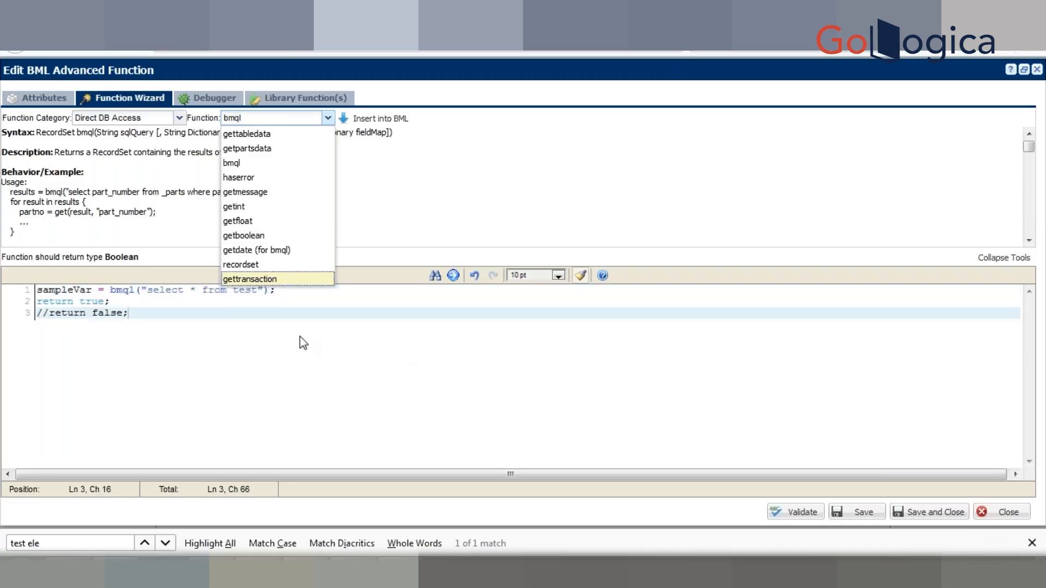
pyautogui.click(205, 169)
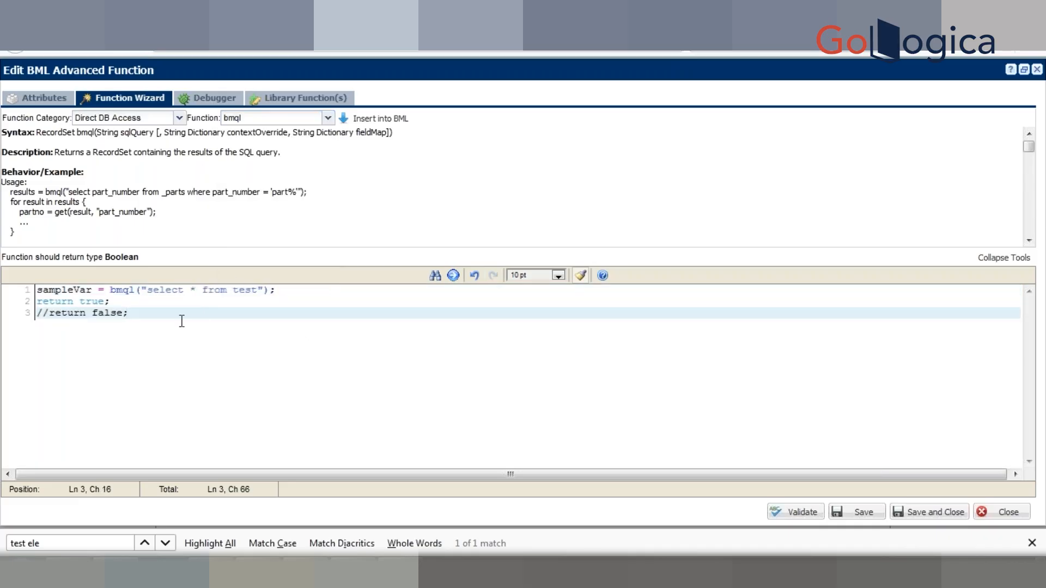
# Step: Add the line "print sampleVar;" below the bmql statement and run the function in the Debugger
pyautogui.click(286, 293)
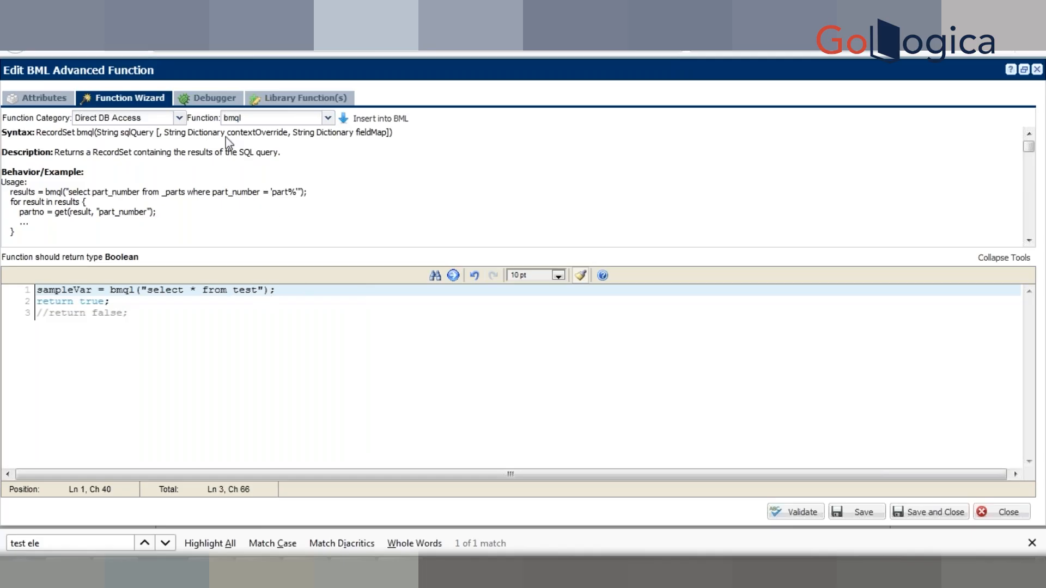
pyautogui.click(214, 99)
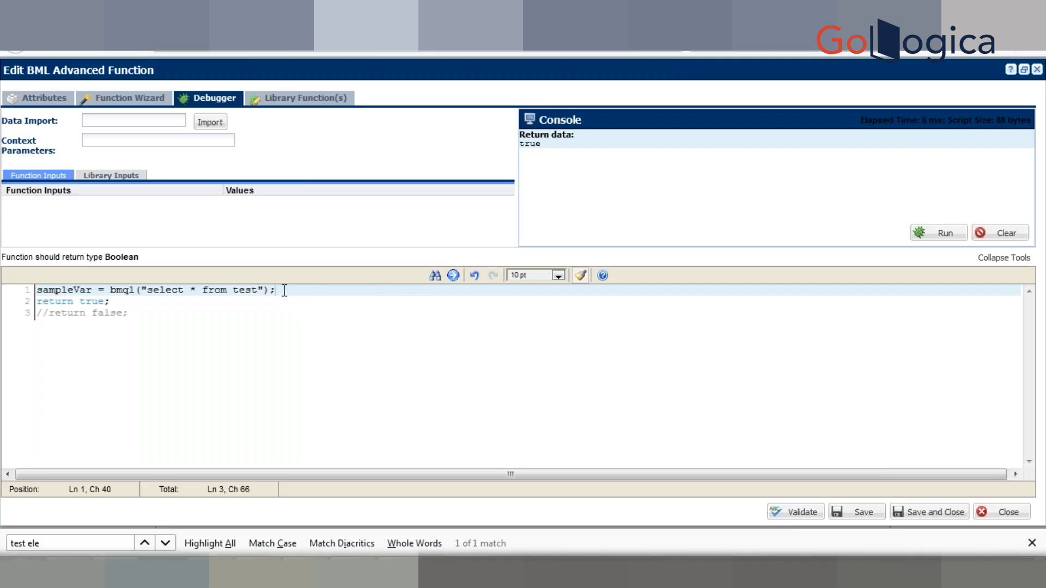
pyautogui.press('Return')
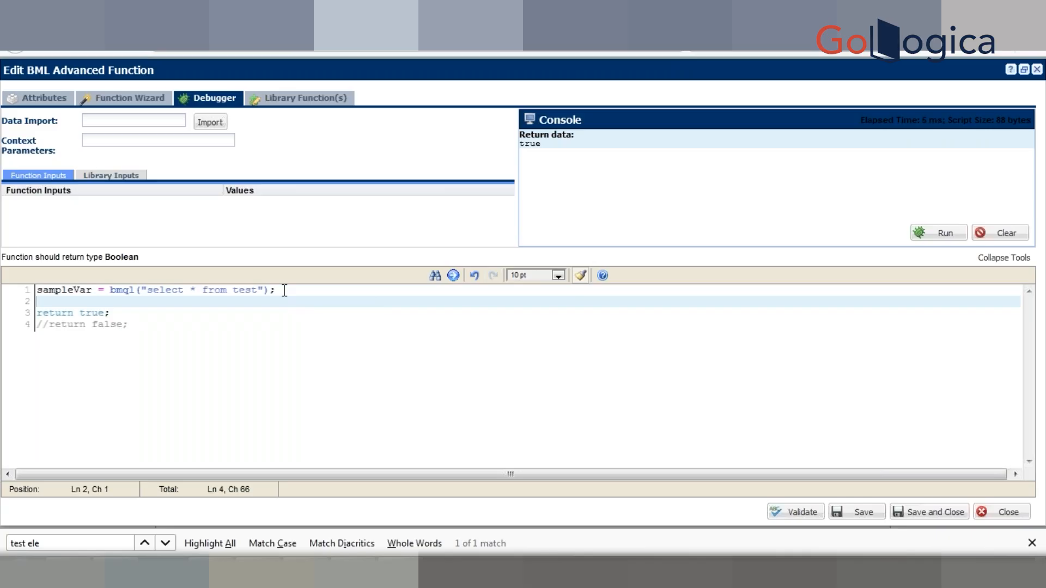
pyautogui.write('print(')
pyautogui.press('BackSpace')
pyautogui.press('BackSpace')
pyautogui.write('t sampleVar;')
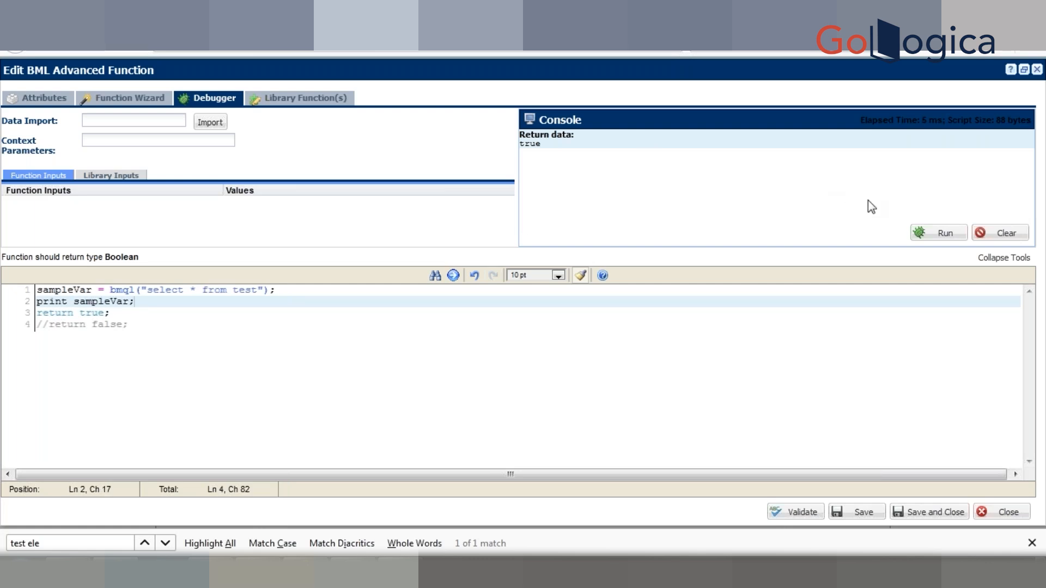
pyautogui.click(920, 234)
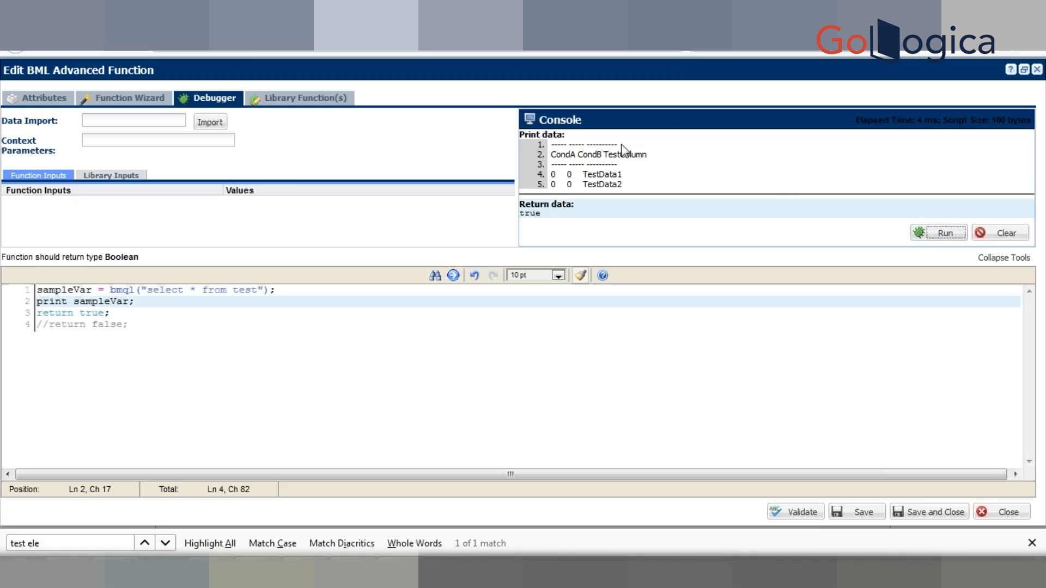
# Step: Replace the asterisk in the bmql query with TestColumn and run the function again
pyautogui.click(287, 293)
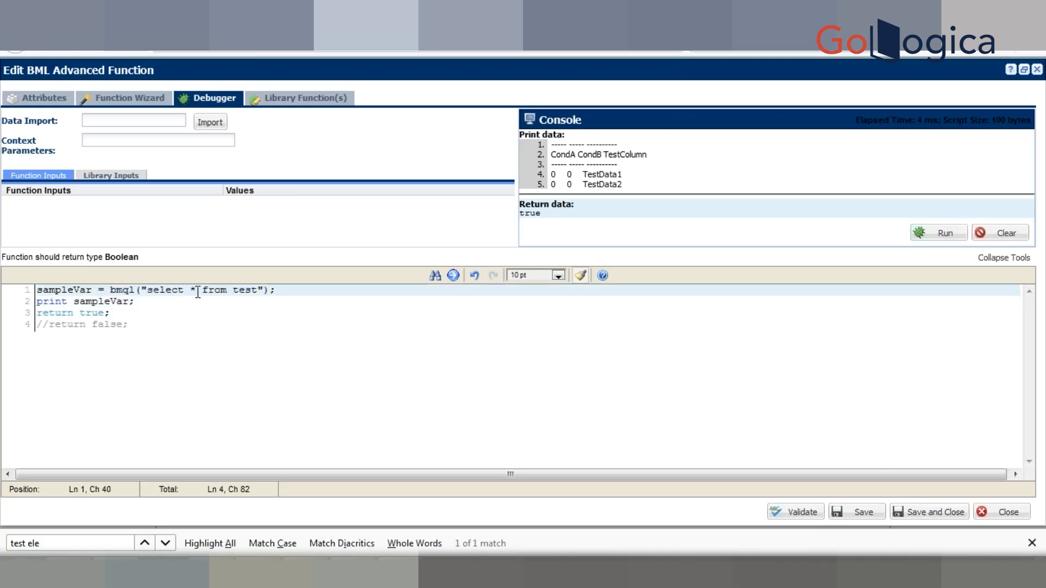
pyautogui.click(64, 292)
pyautogui.doubleClick(658, 150)
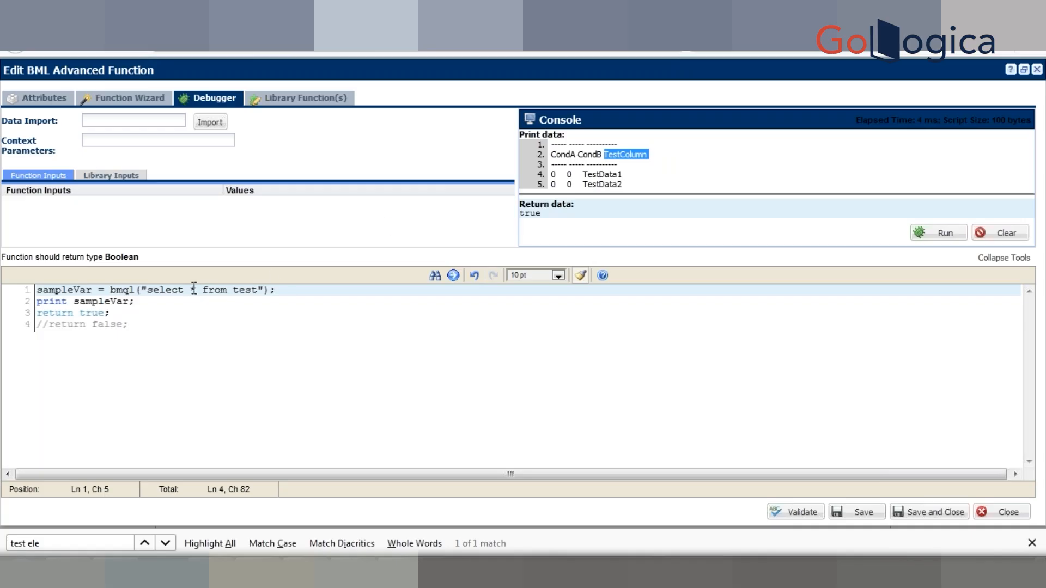
pyautogui.doubleClick(242, 289)
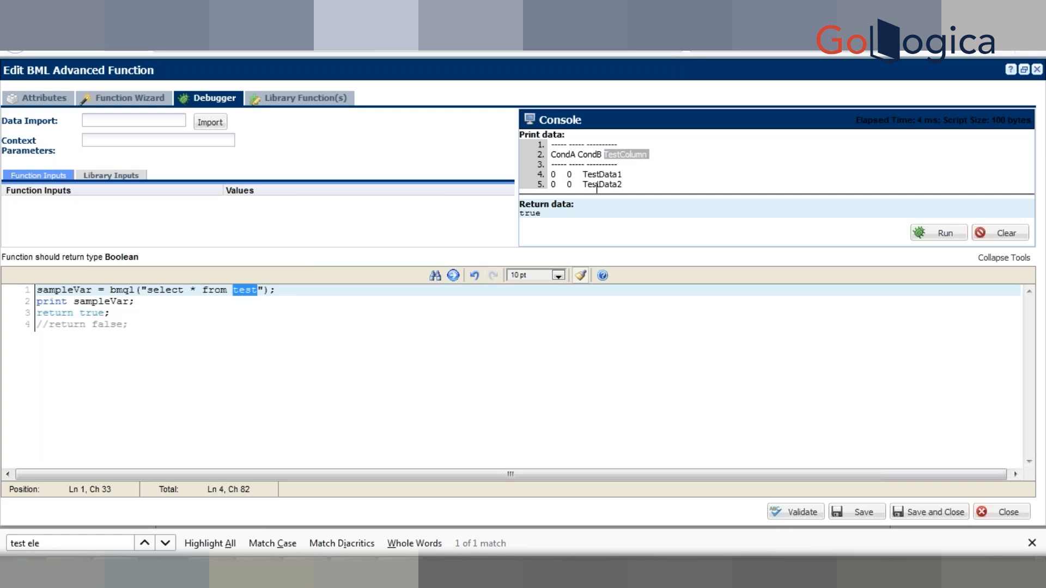
pyautogui.click(197, 291)
pyautogui.press('BackSpace')
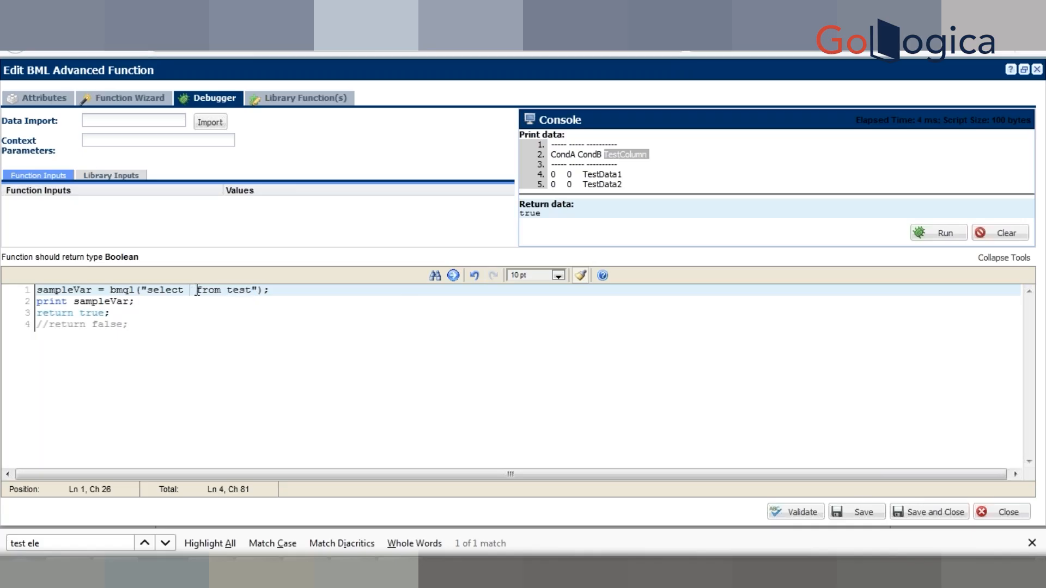
pyautogui.write('t TestColumn')
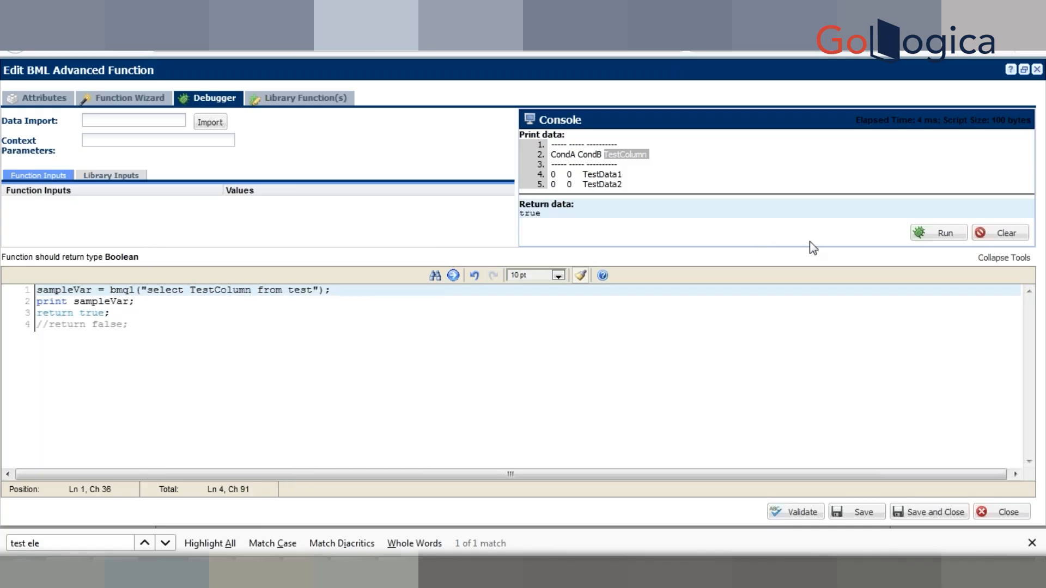
pyautogui.click(928, 235)
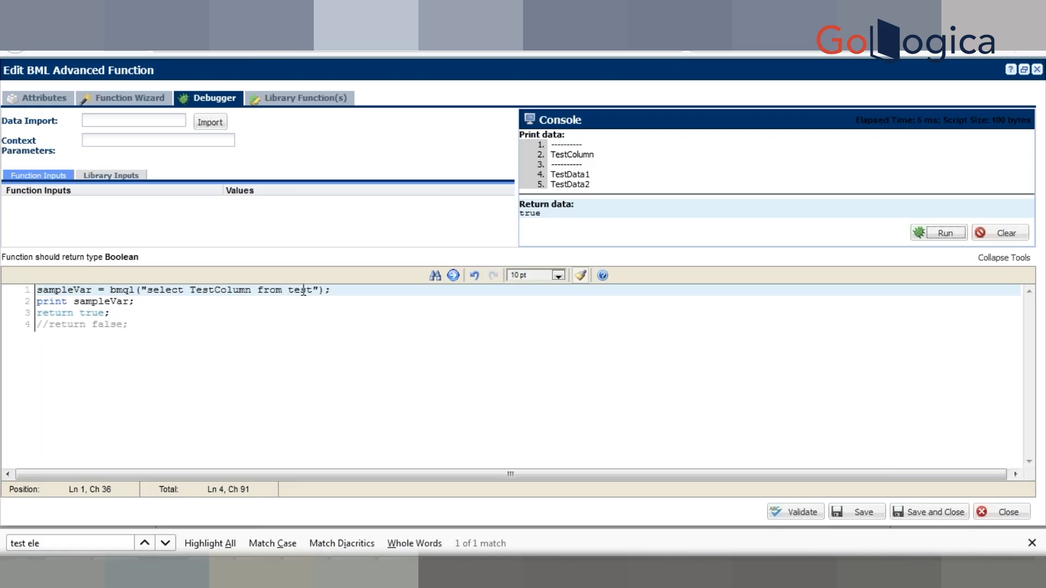
# Step: Switch to the Product Database workbook in Excel and examine the product names and the Max. Quantity column
pyautogui.click(334, 291)
pyautogui.click(177, 323)
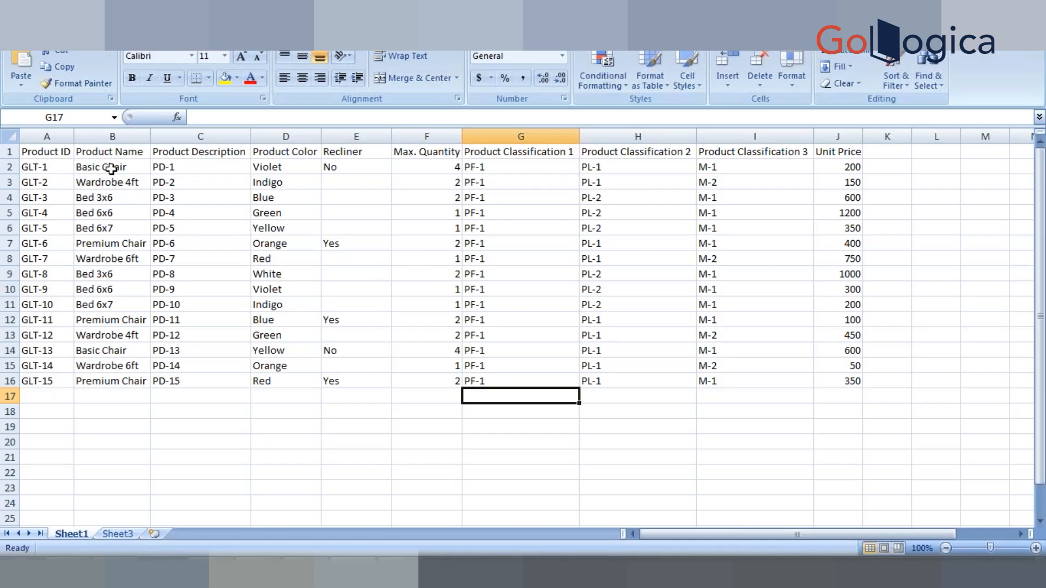
pyautogui.click(111, 169)
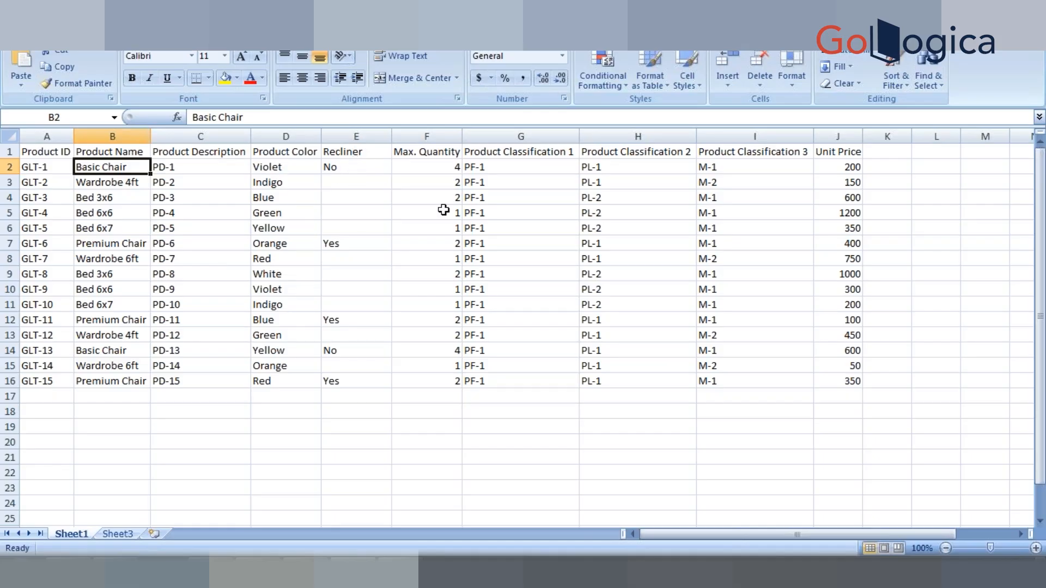
pyautogui.click(434, 152)
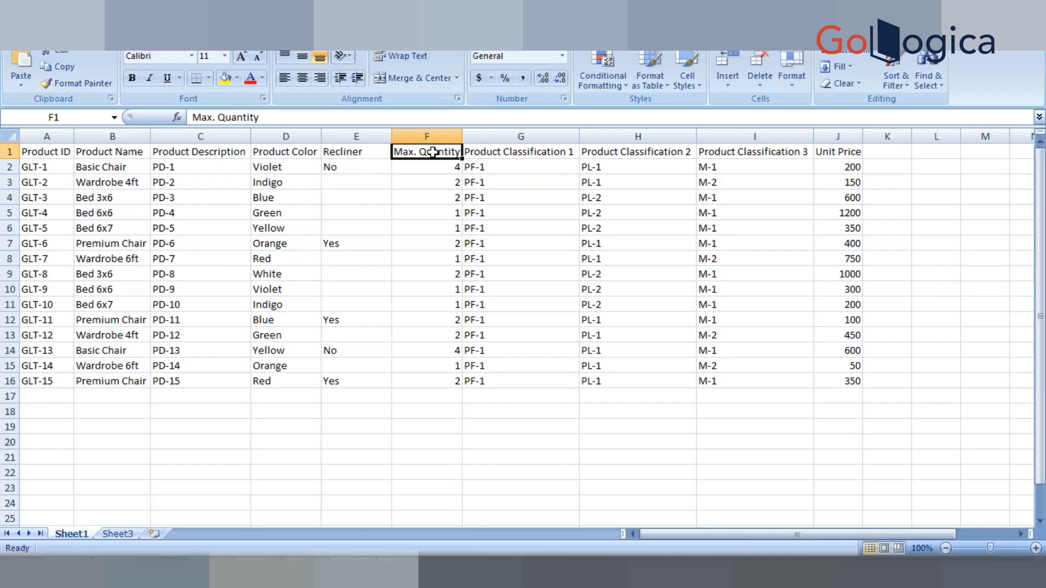
pyautogui.click(435, 218)
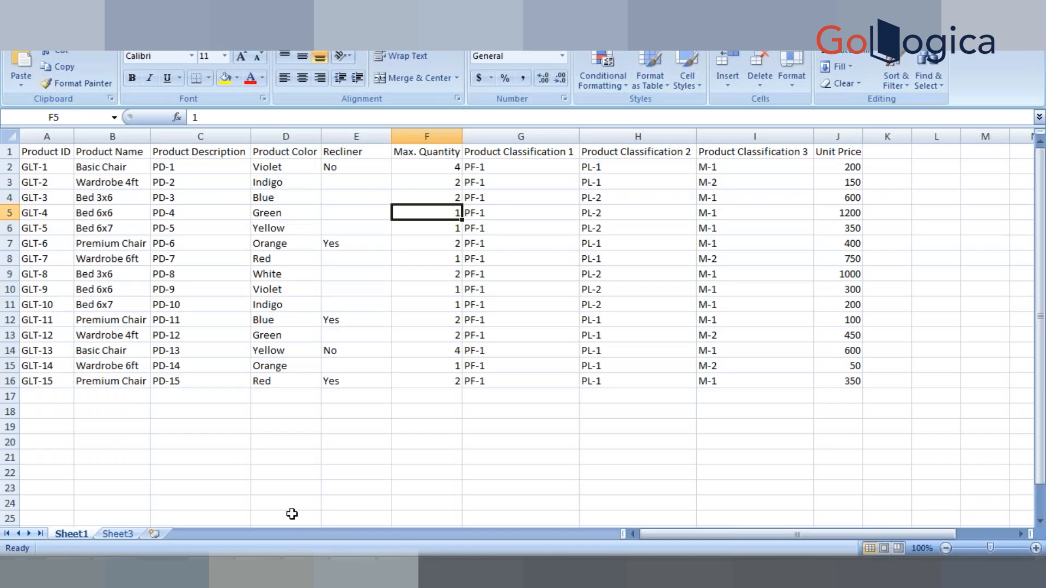
pyautogui.click(905, 367)
pyautogui.click(946, 355)
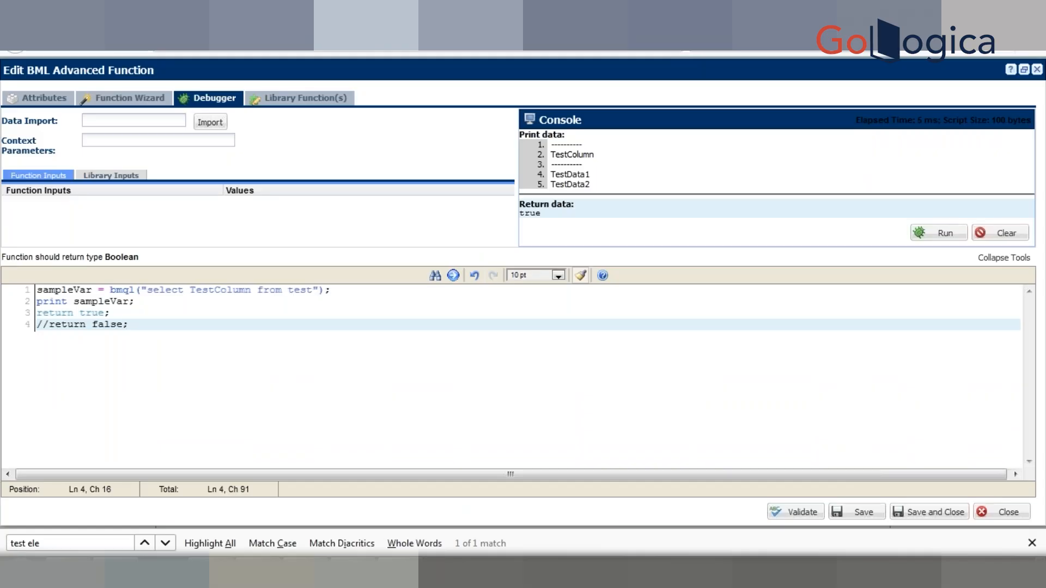
pyautogui.hotkey('alt', 'Tab')
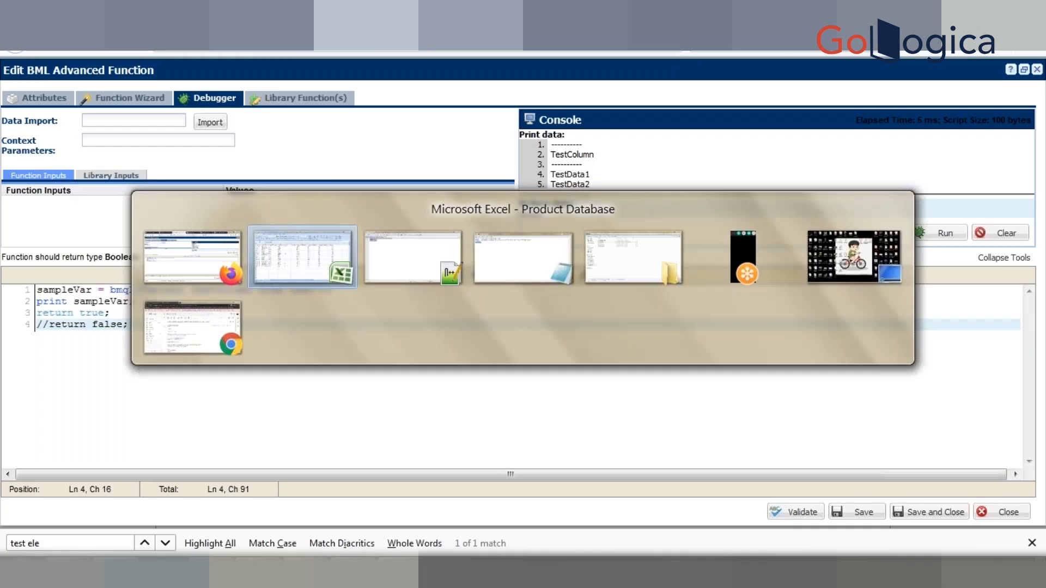
pyautogui.hotkey('alt', 'Tab')
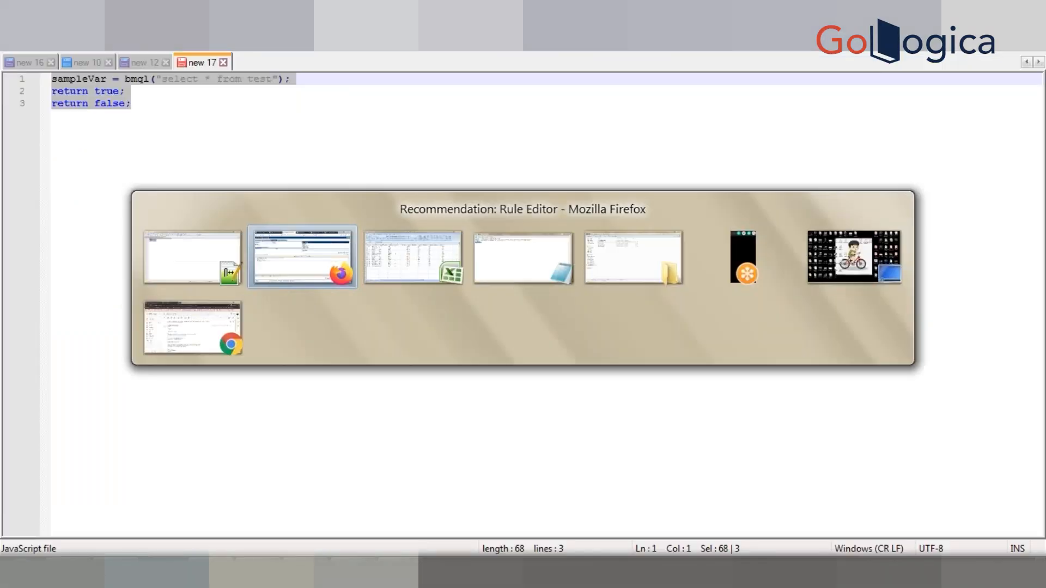
pyautogui.press('Tab')
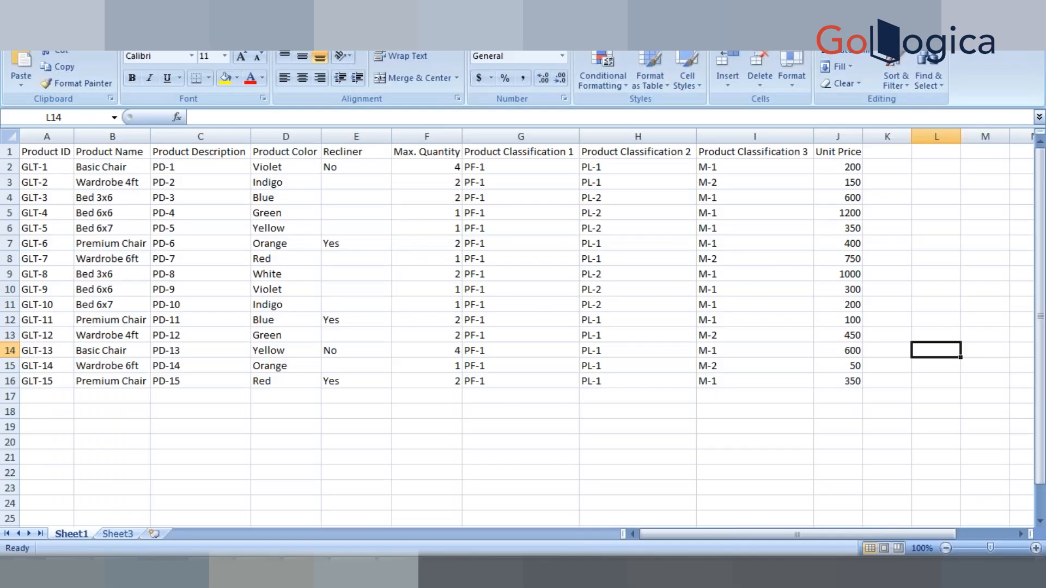